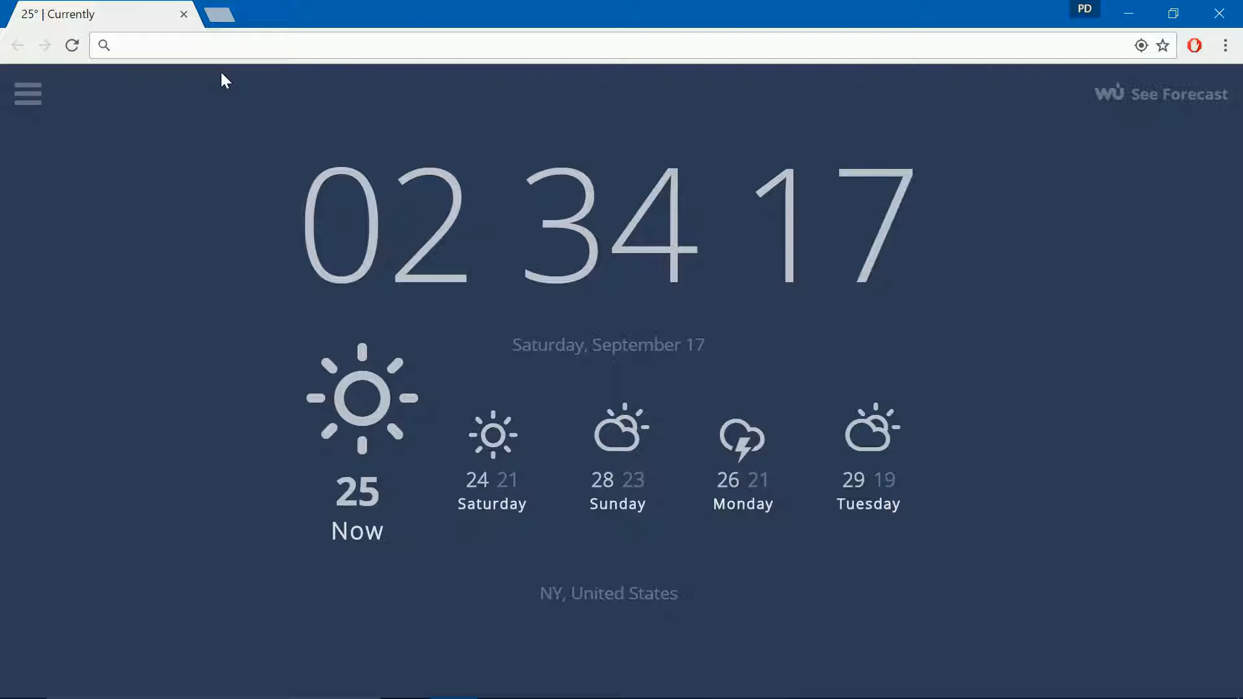
Step: Go to unity3d.com in Chrome and open the Get Unity page
left_click(228, 47)
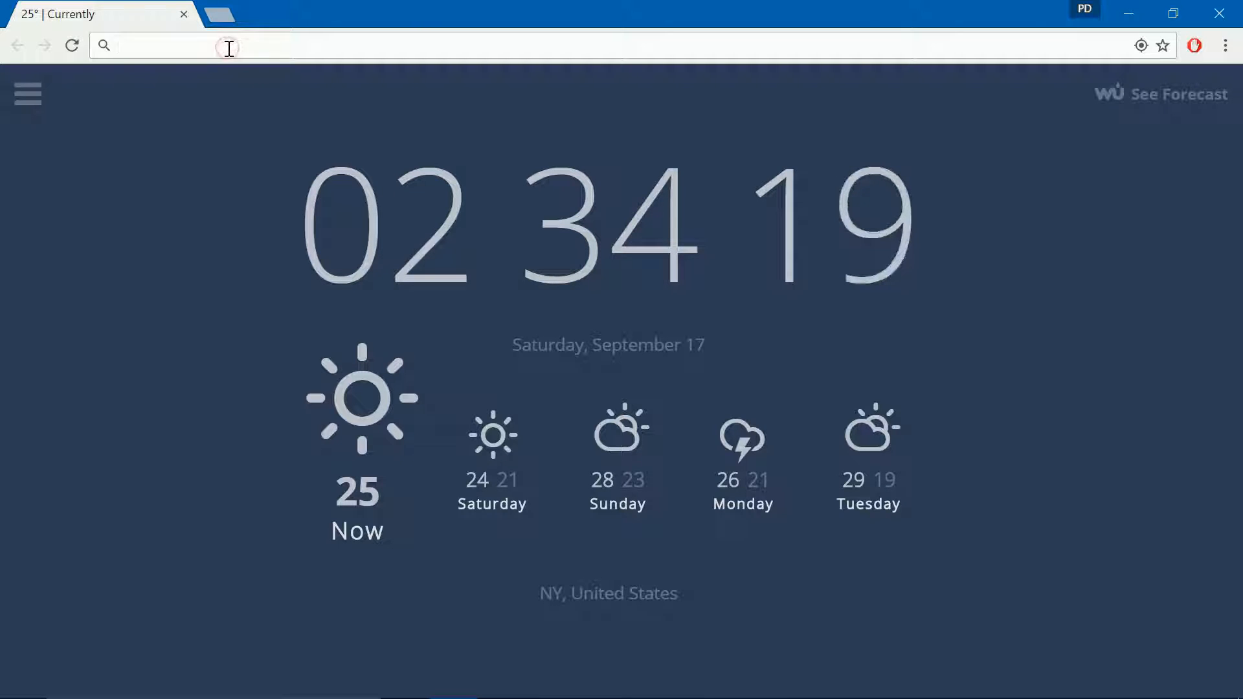
type("unity3d.com")
key("Return")
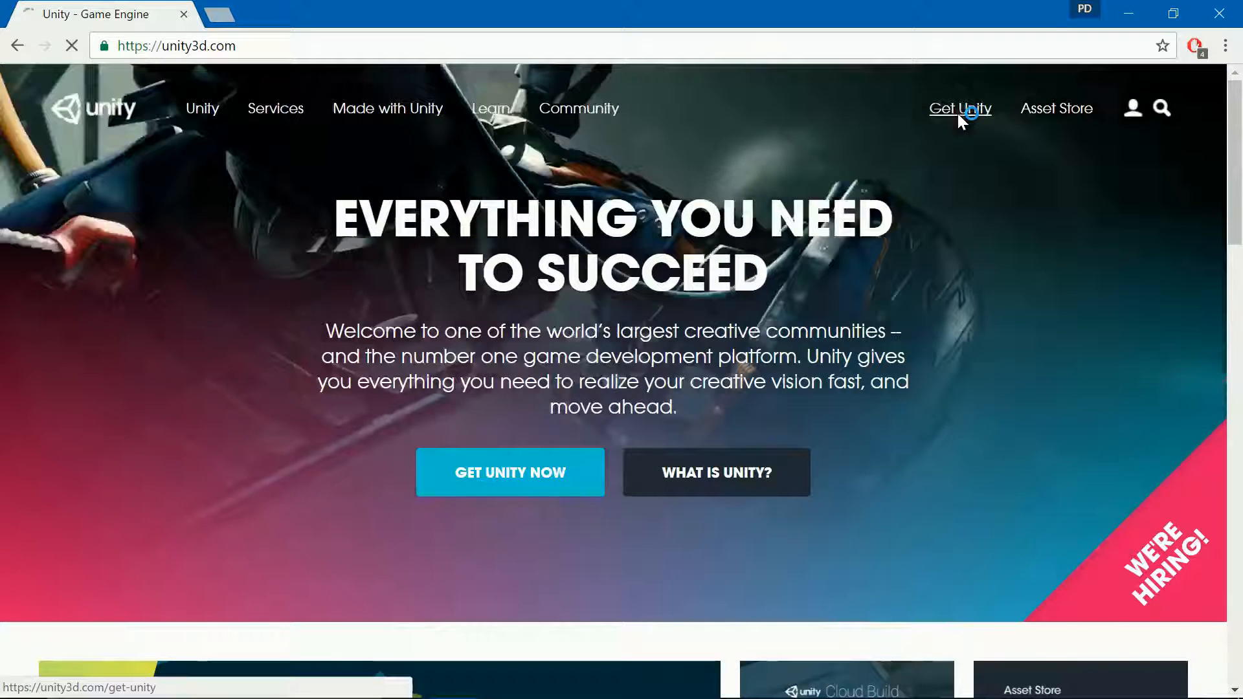
left_click(957, 109)
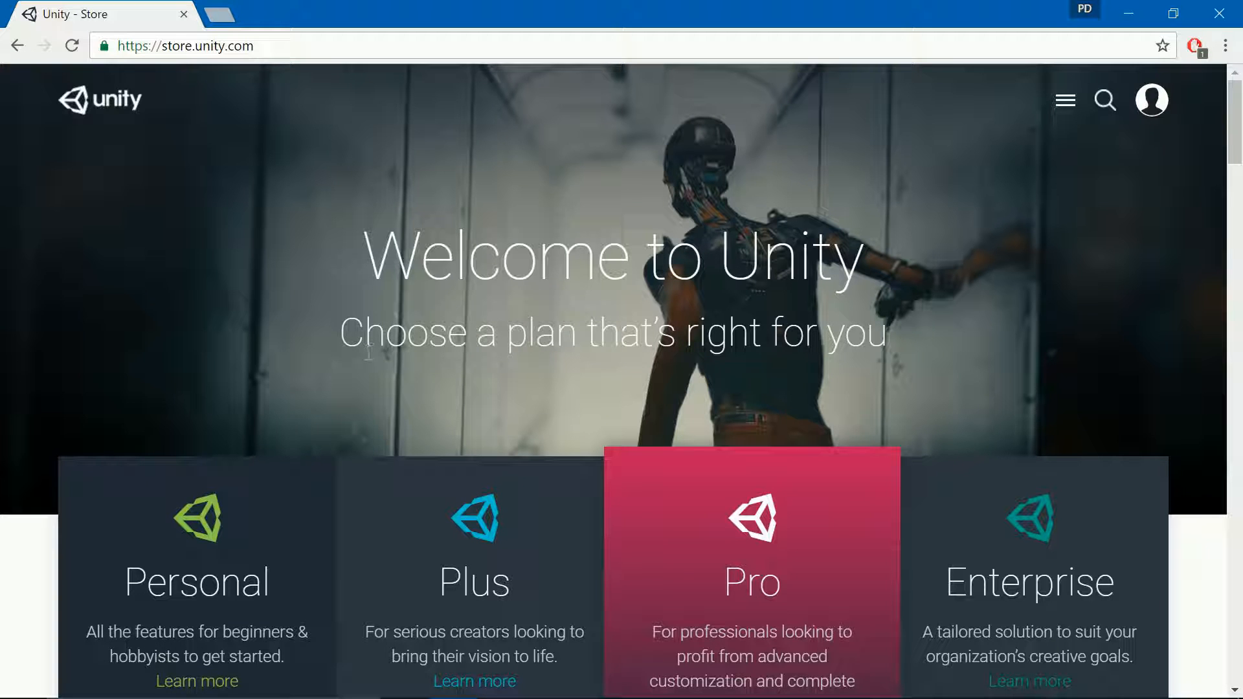
Step: Browse the Unity plans and choose Download now under the free Personal plan
scroll(367, 353, "down", 6)
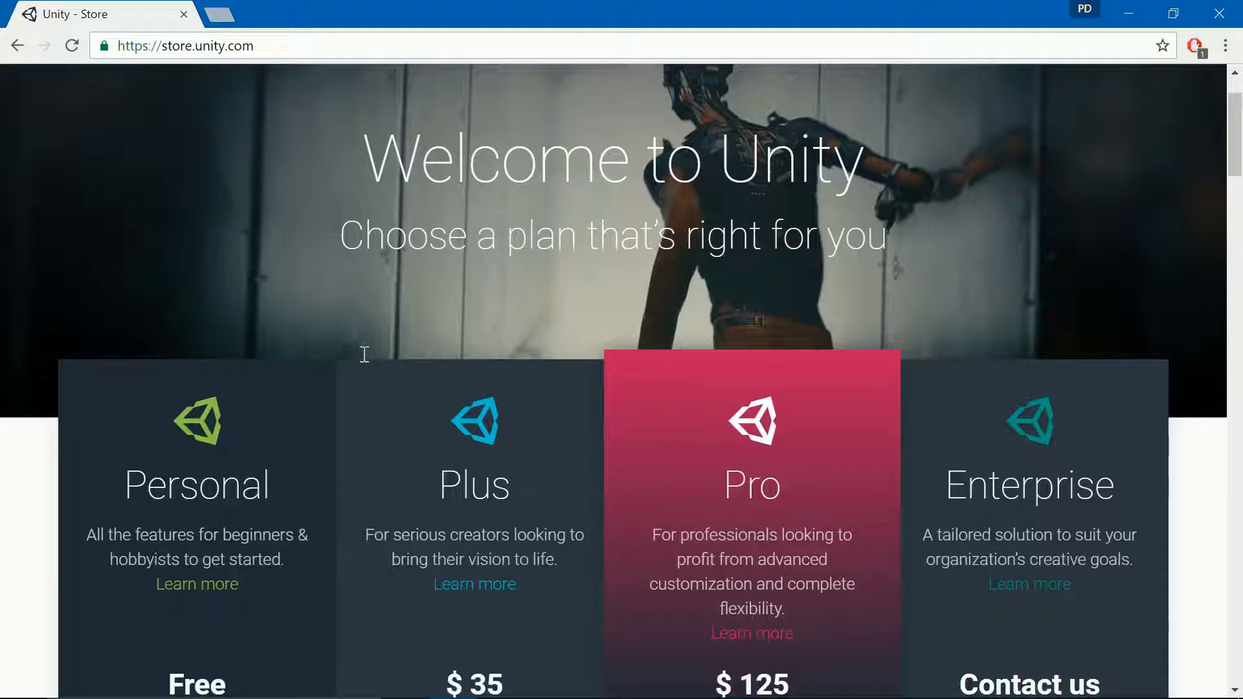
scroll(317, 360, "down", 2)
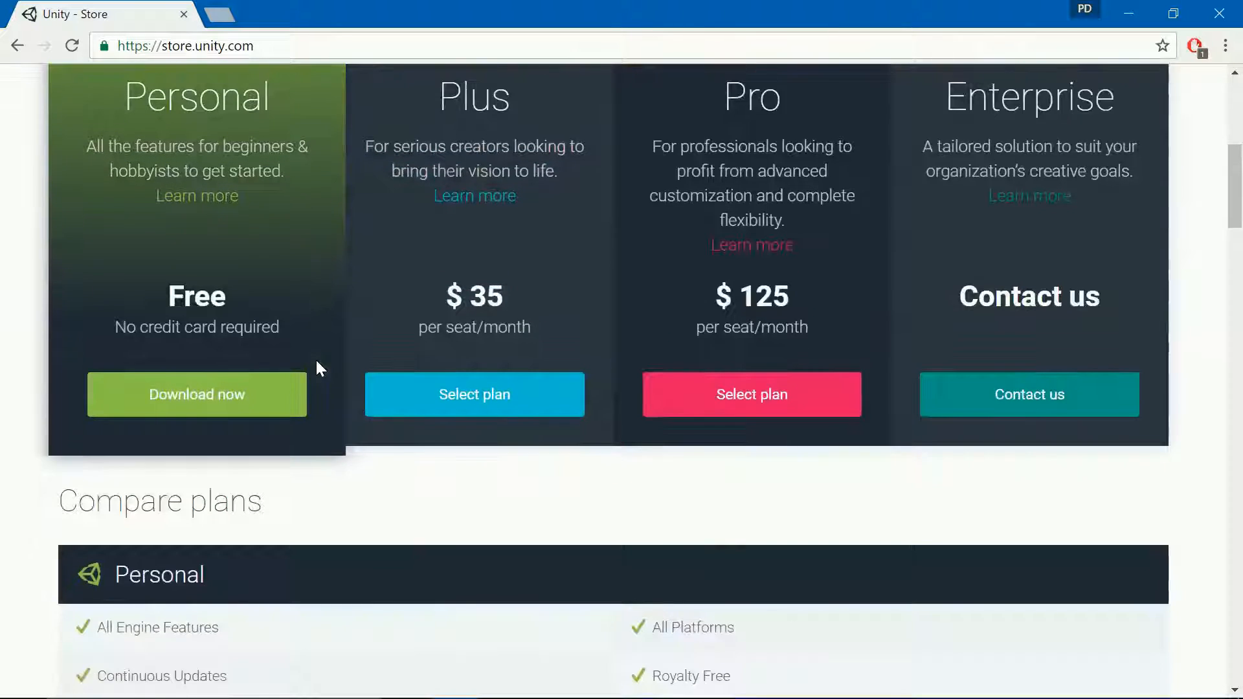
scroll(317, 360, "up", 3)
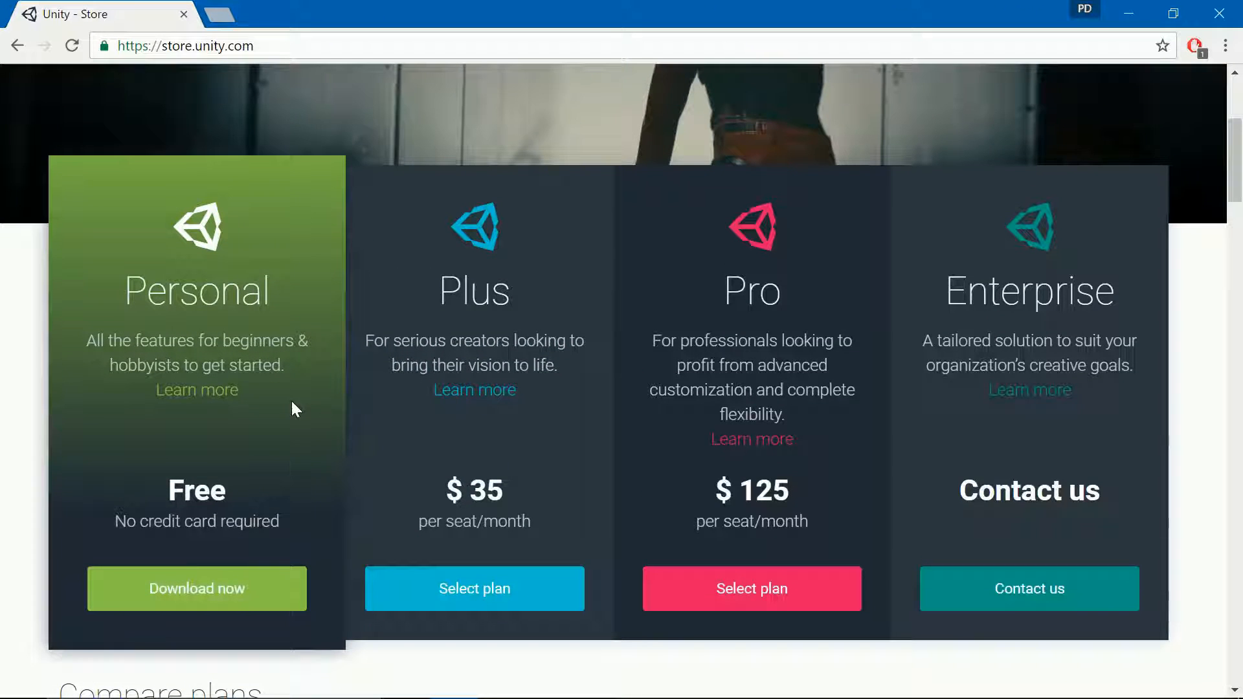
scroll(292, 407, "down", 2)
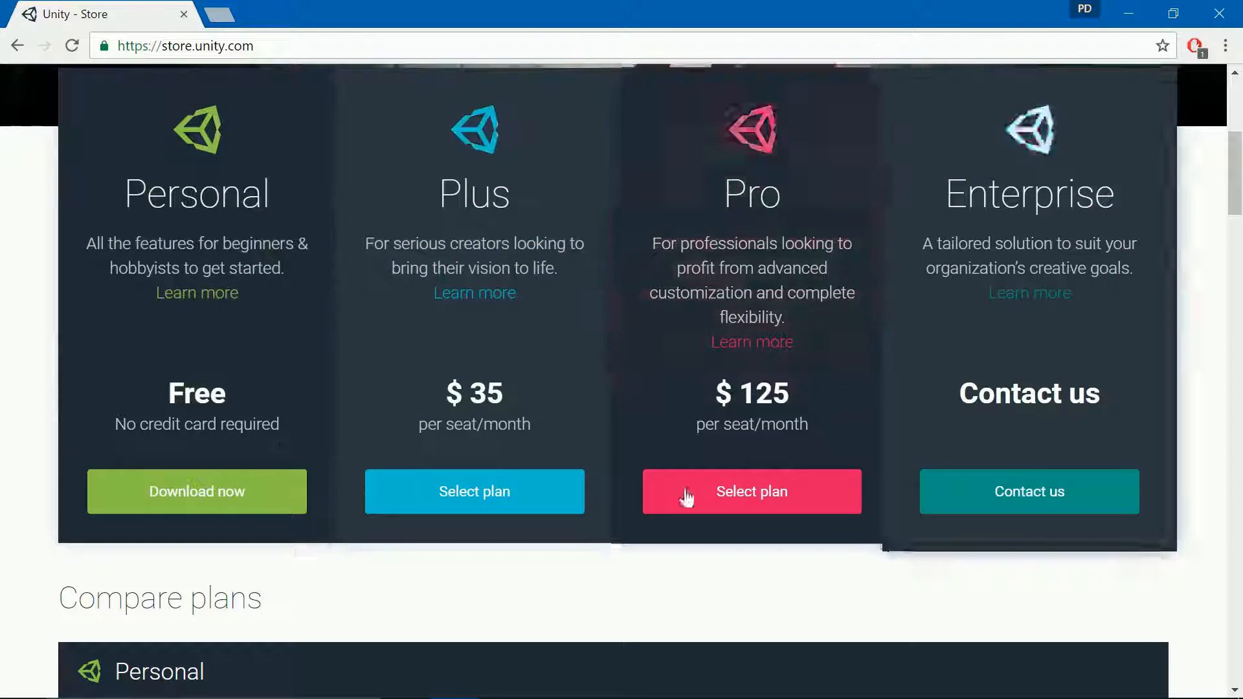
scroll(541, 433, "down", 4)
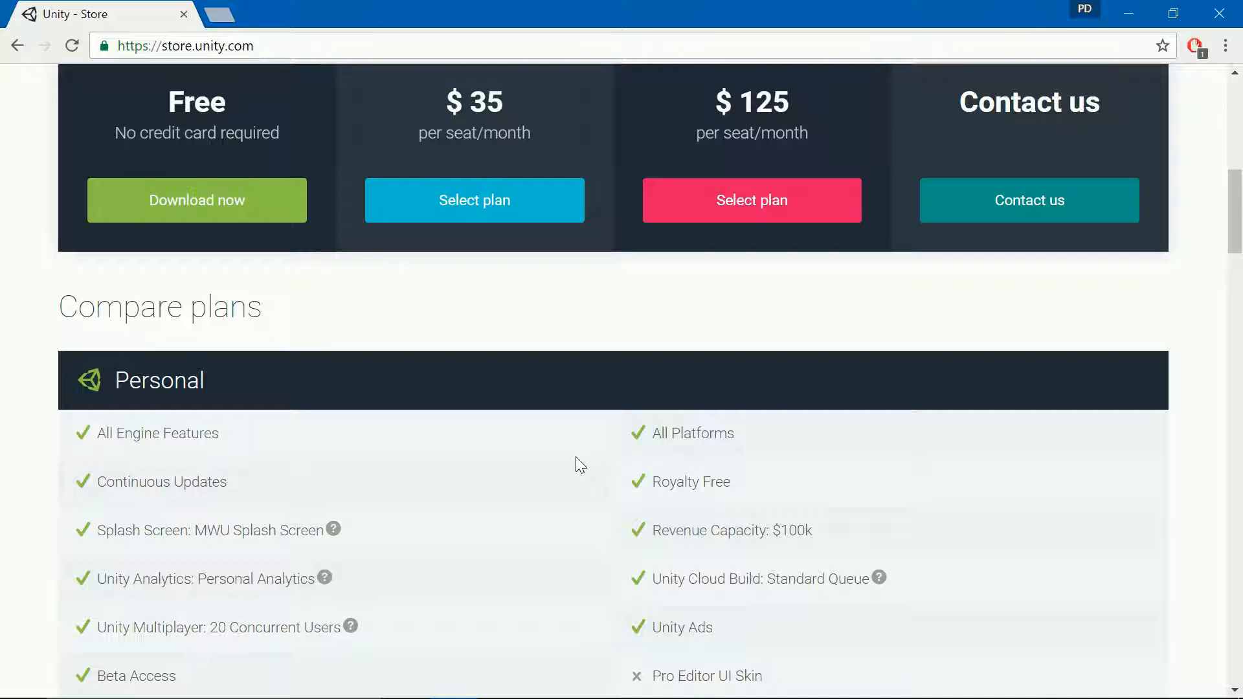
scroll(774, 491, "down", 10)
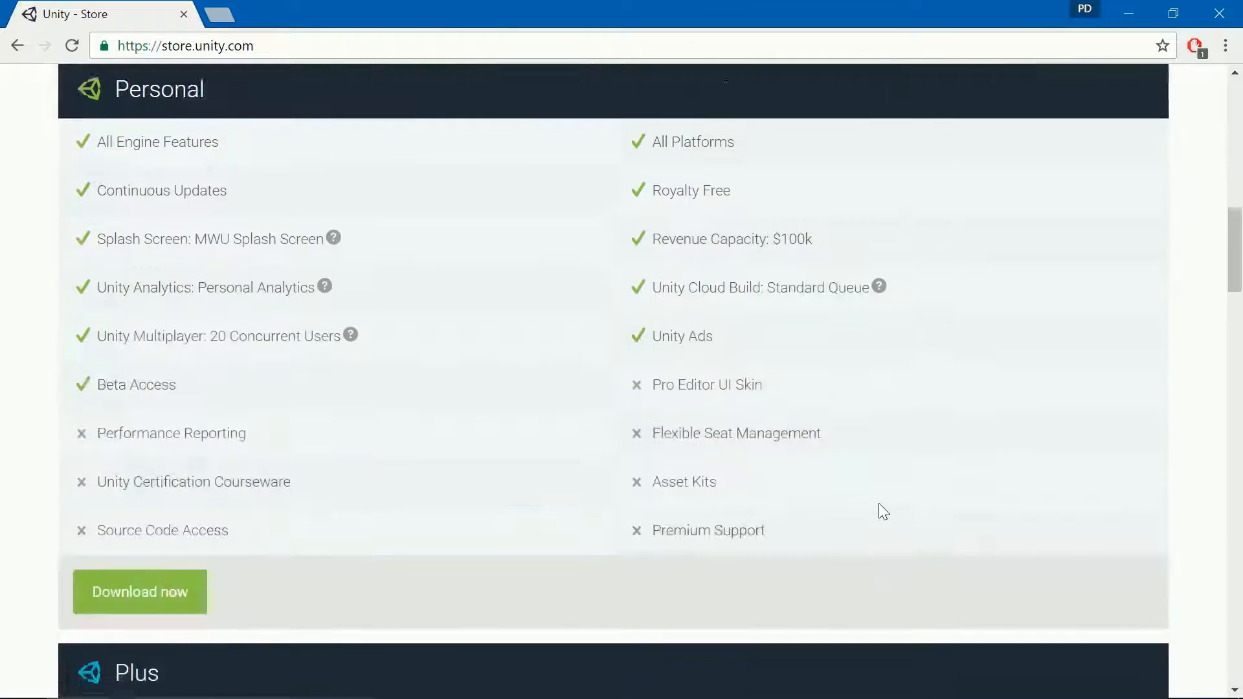
scroll(705, 482, "down", 10)
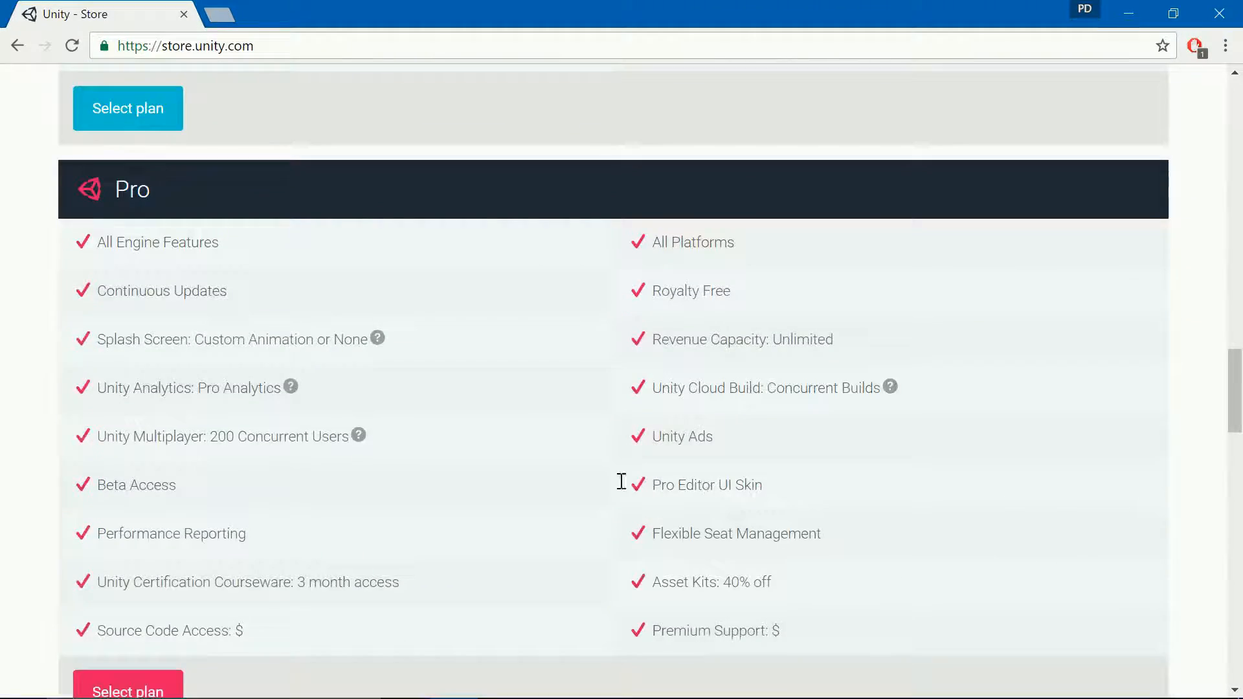
scroll(621, 482, "up", 20)
scroll(618, 488, "down", 7)
scroll(621, 485, "up", 6)
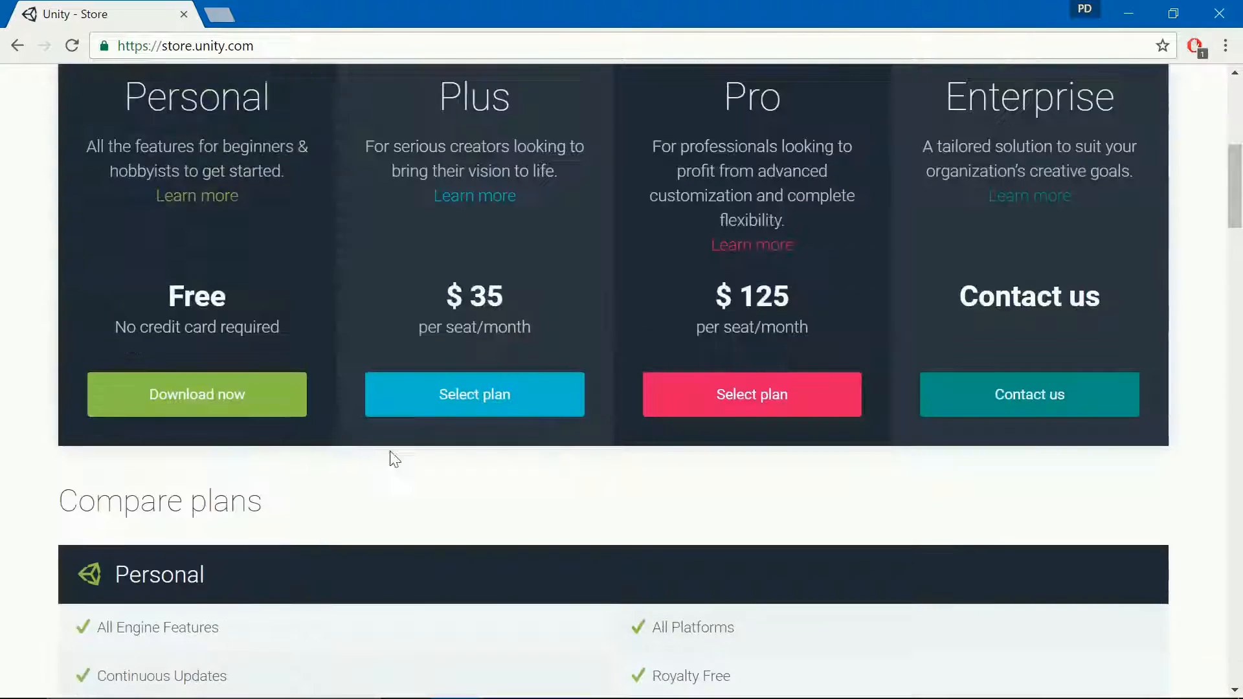
left_click(182, 401)
scroll(211, 391, "down", 8)
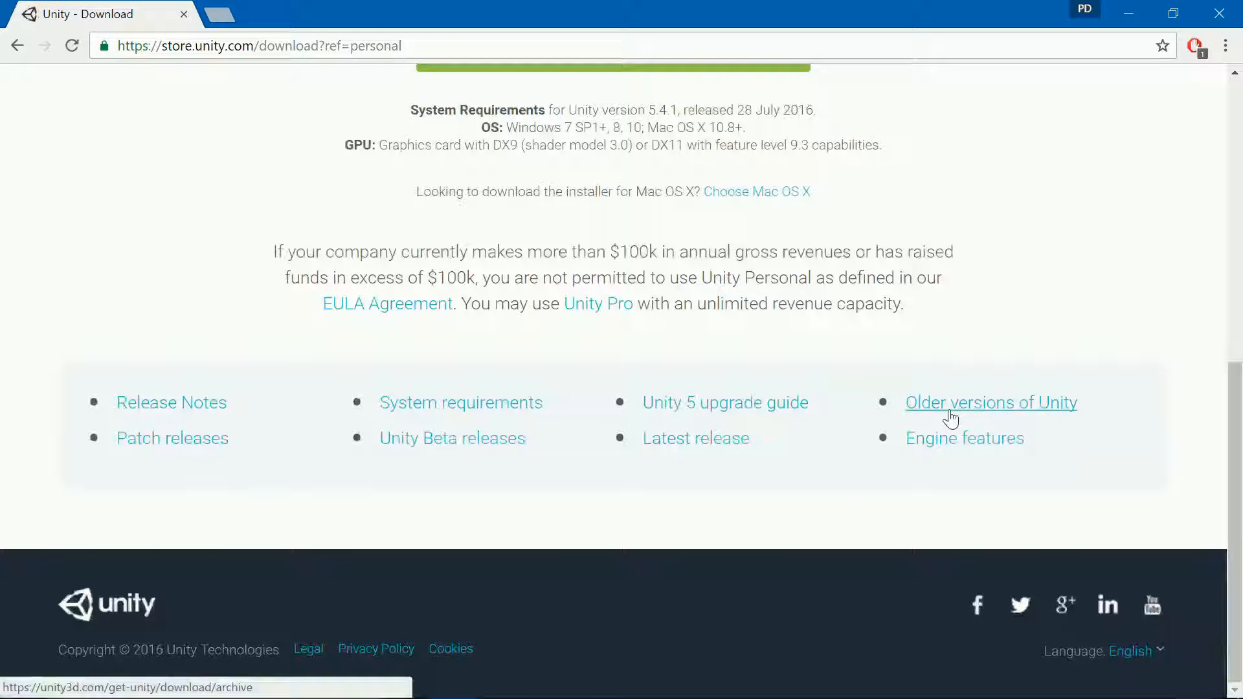
Step: Save UnityDownloadAssistant-5.3.4f1.exe from the Unity archive's Windows downloads and view Chrome's downloads
left_click(948, 417)
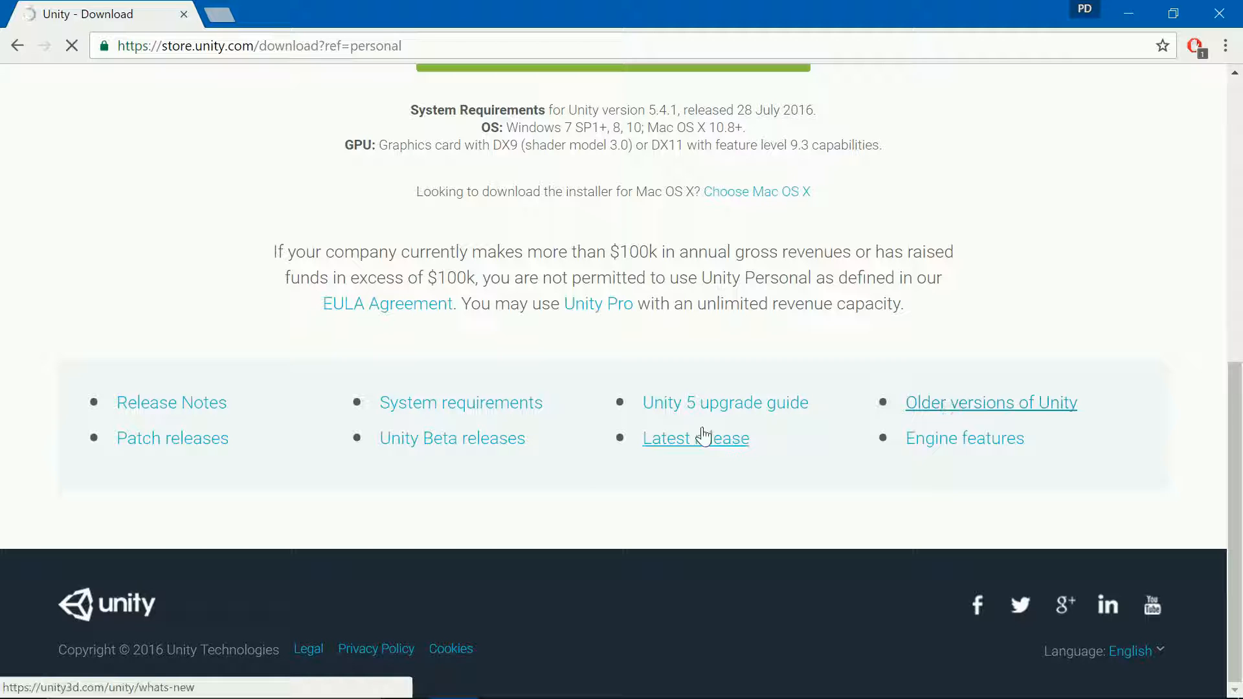
scroll(502, 513, "down", 5)
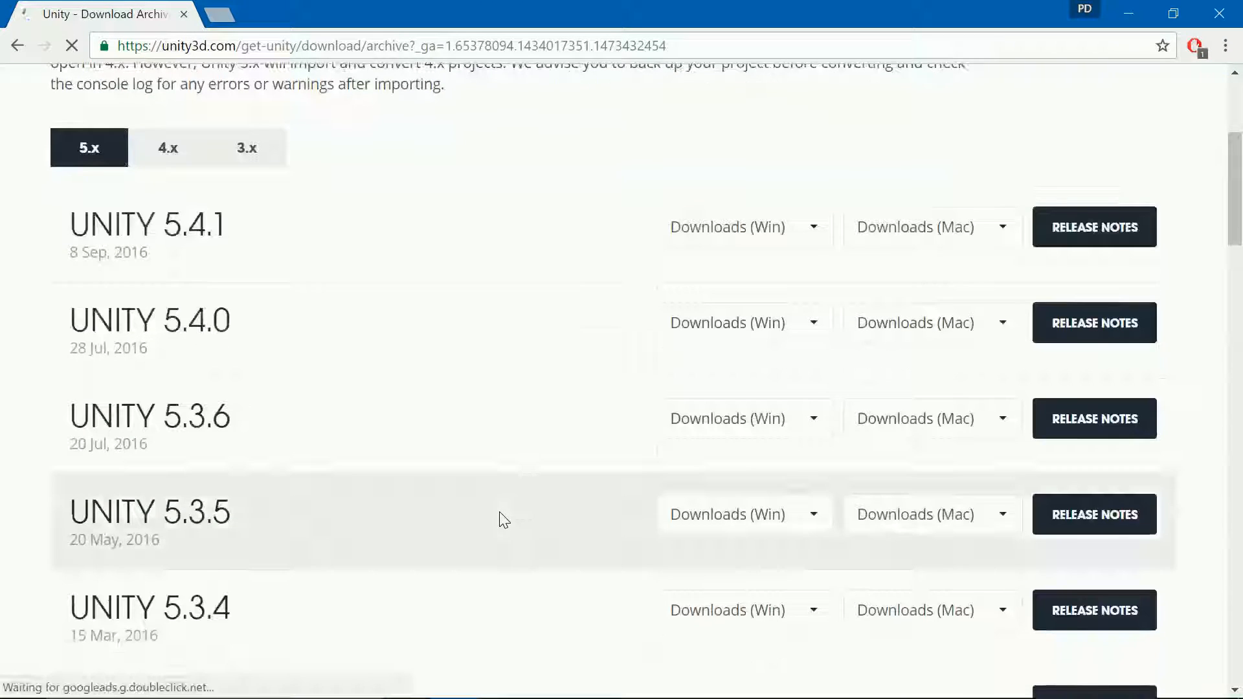
scroll(372, 489, "down", 3)
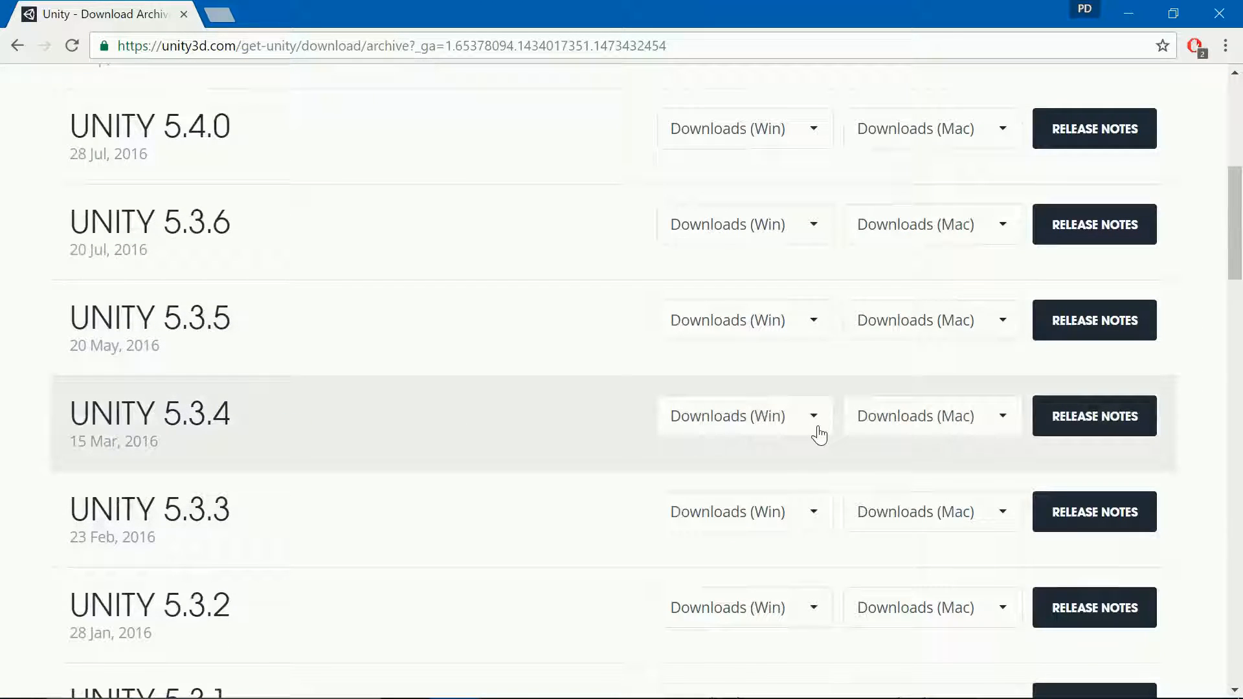
left_click(824, 420)
left_click(788, 483)
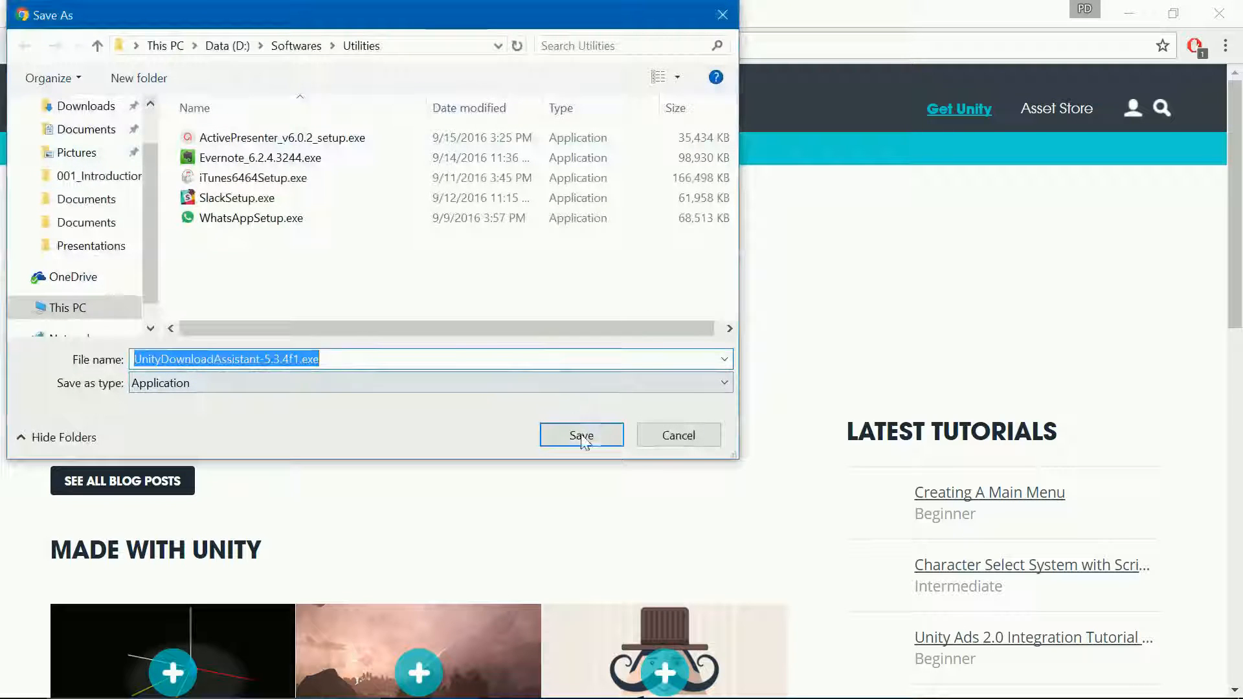
left_click(581, 434)
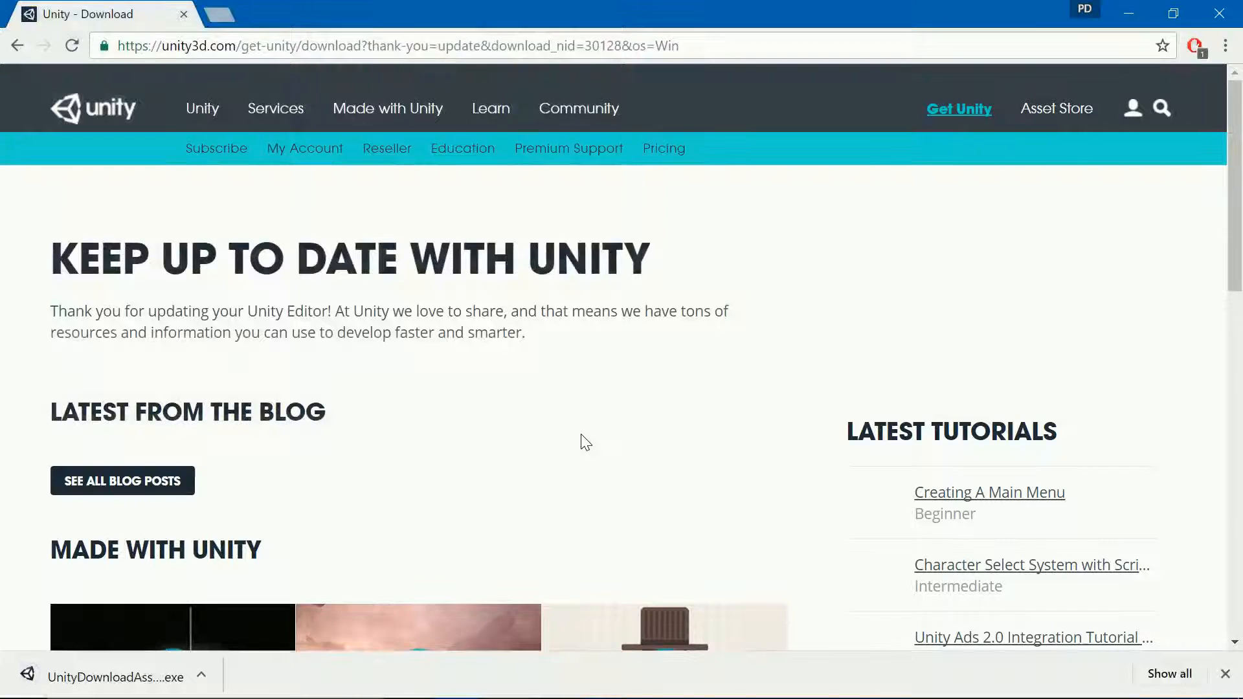
key("ctrl+j")
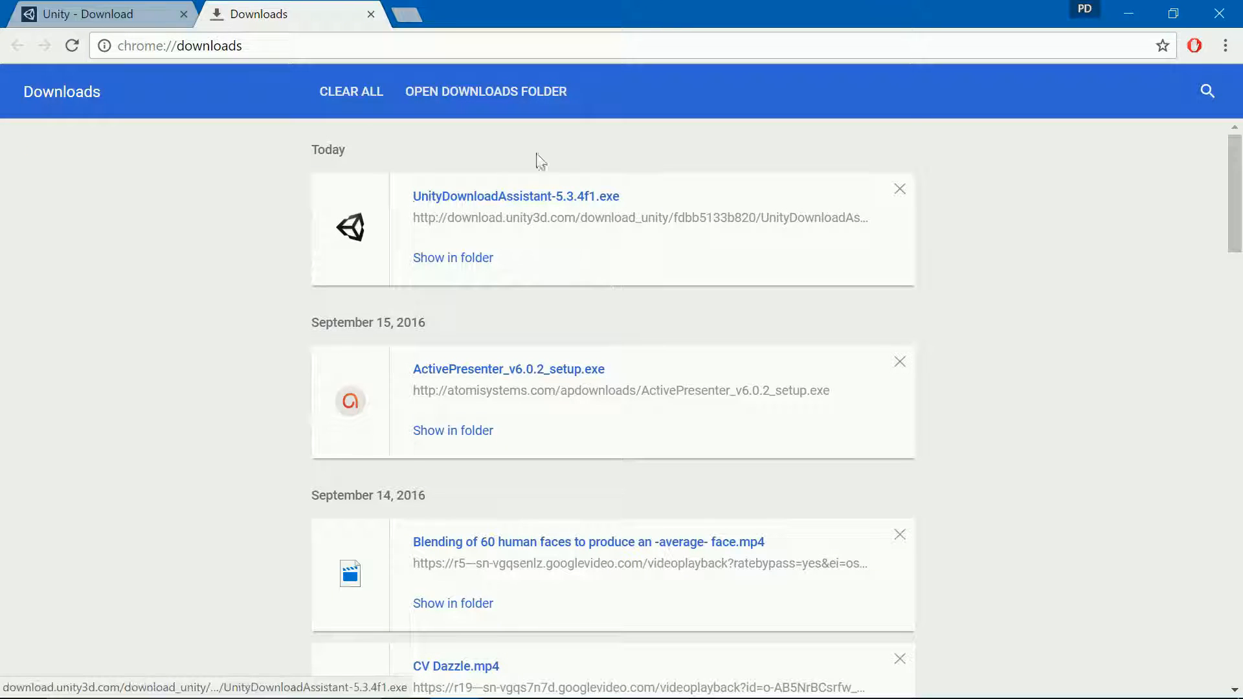
Step: Run the Unity Download Assistant and accept the license terms
left_click(535, 196)
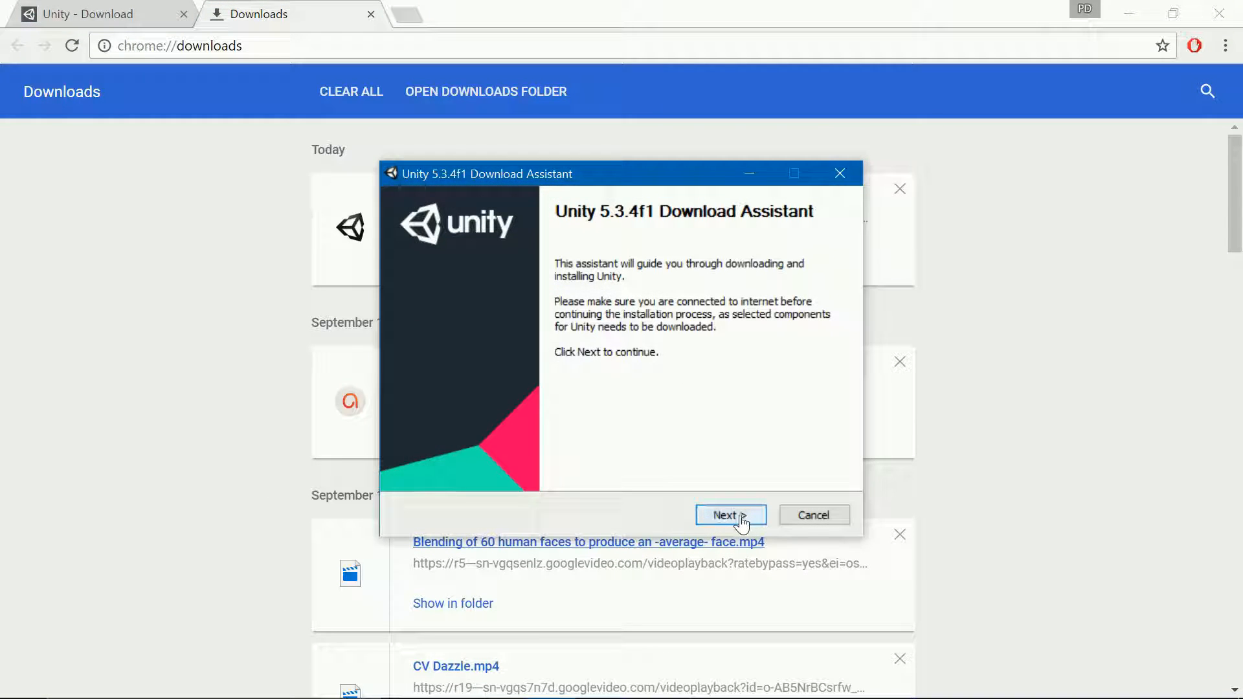
left_click(743, 518)
left_click(562, 463)
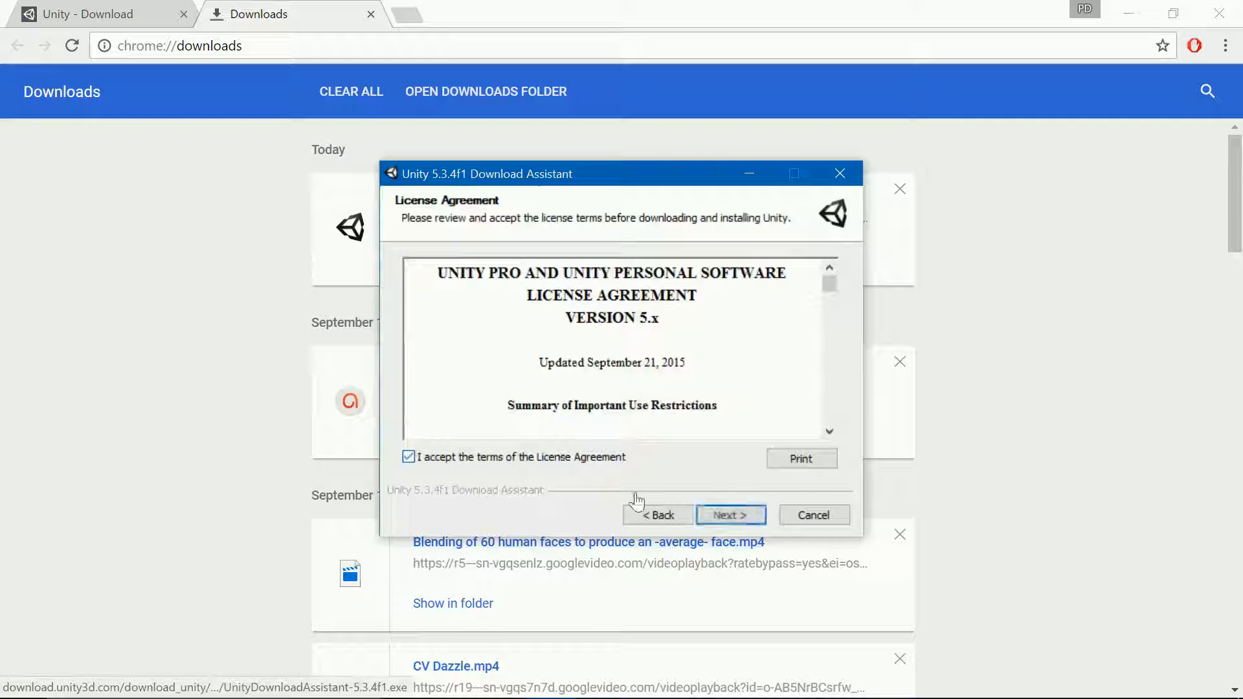
left_click(729, 514)
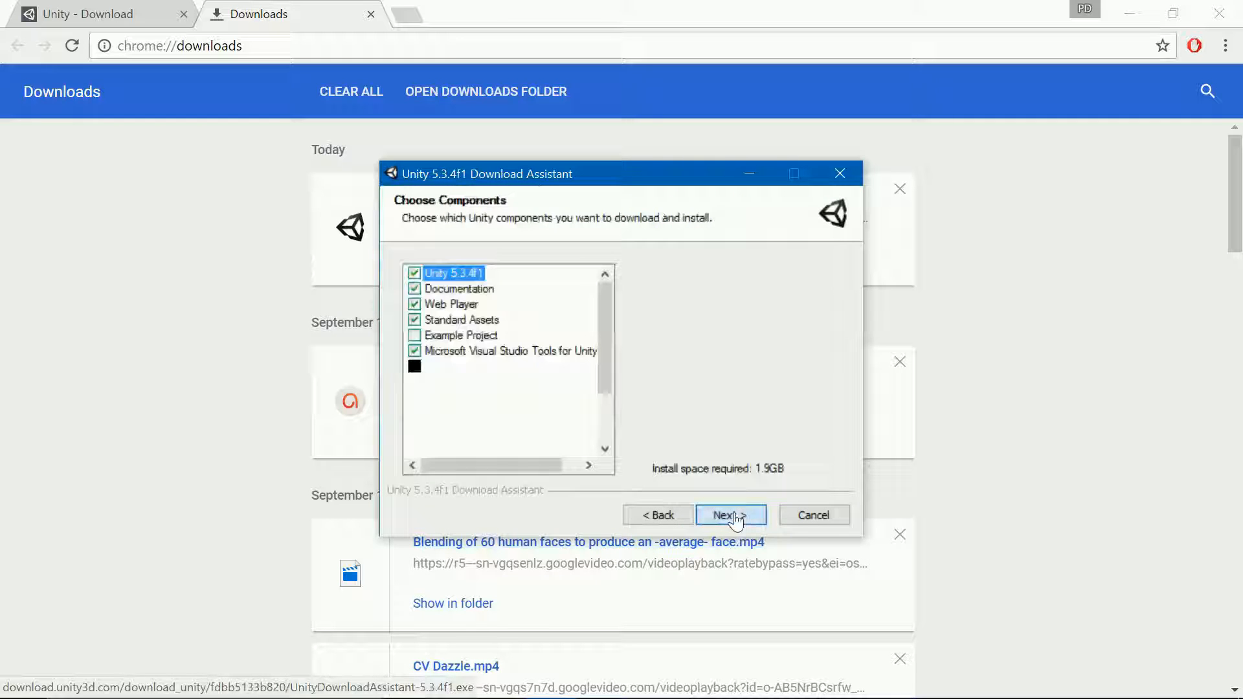
Step: Exclude Documentation and Standard Assets, include Android Build Support, and continue to install locations
left_click(415, 289)
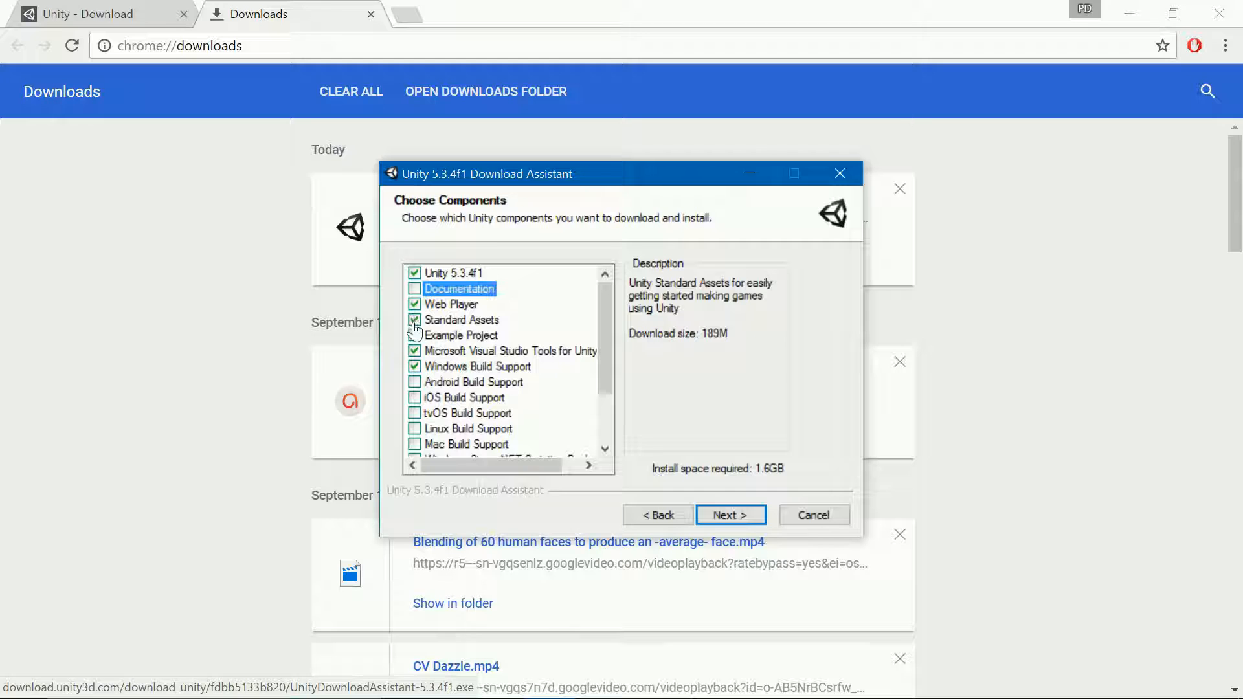
left_click(415, 319)
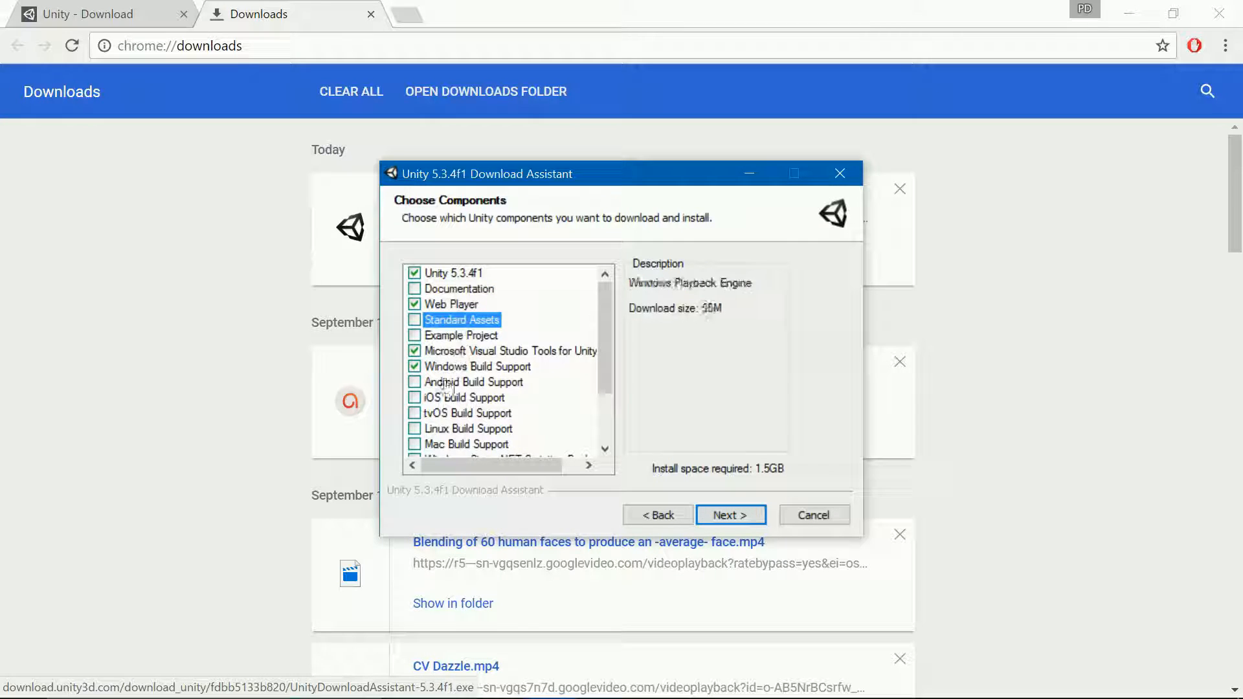
left_click(414, 382)
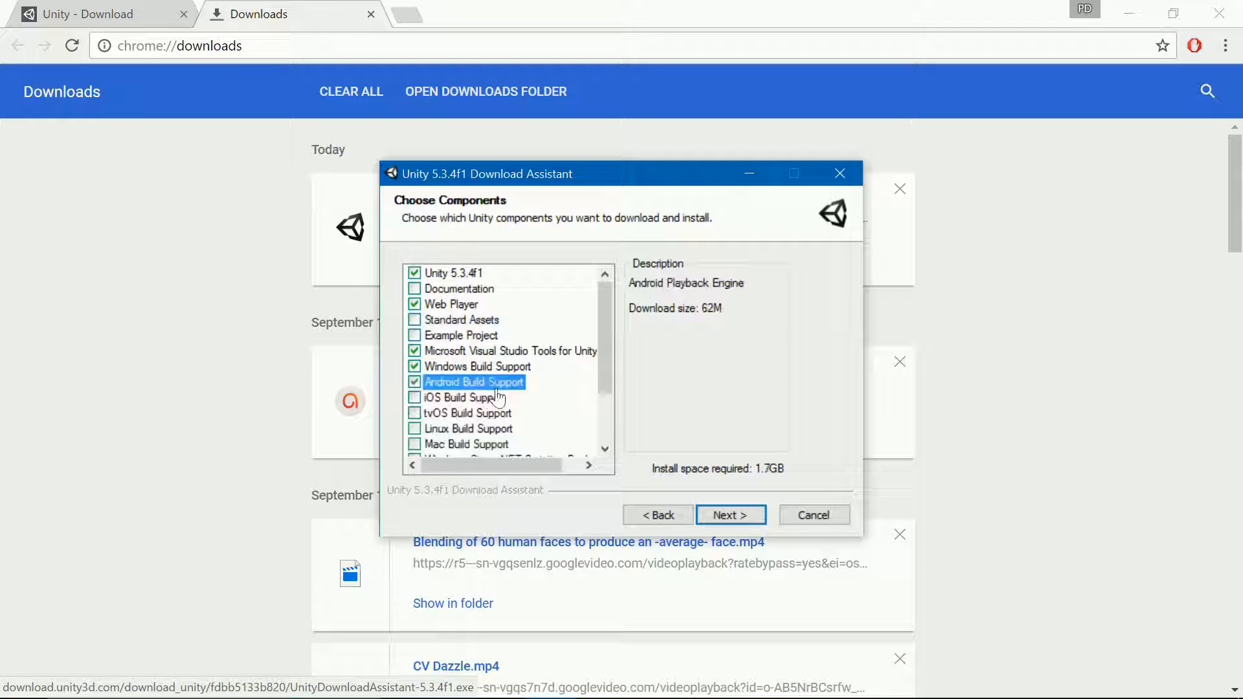
scroll(495, 397, "down", 1)
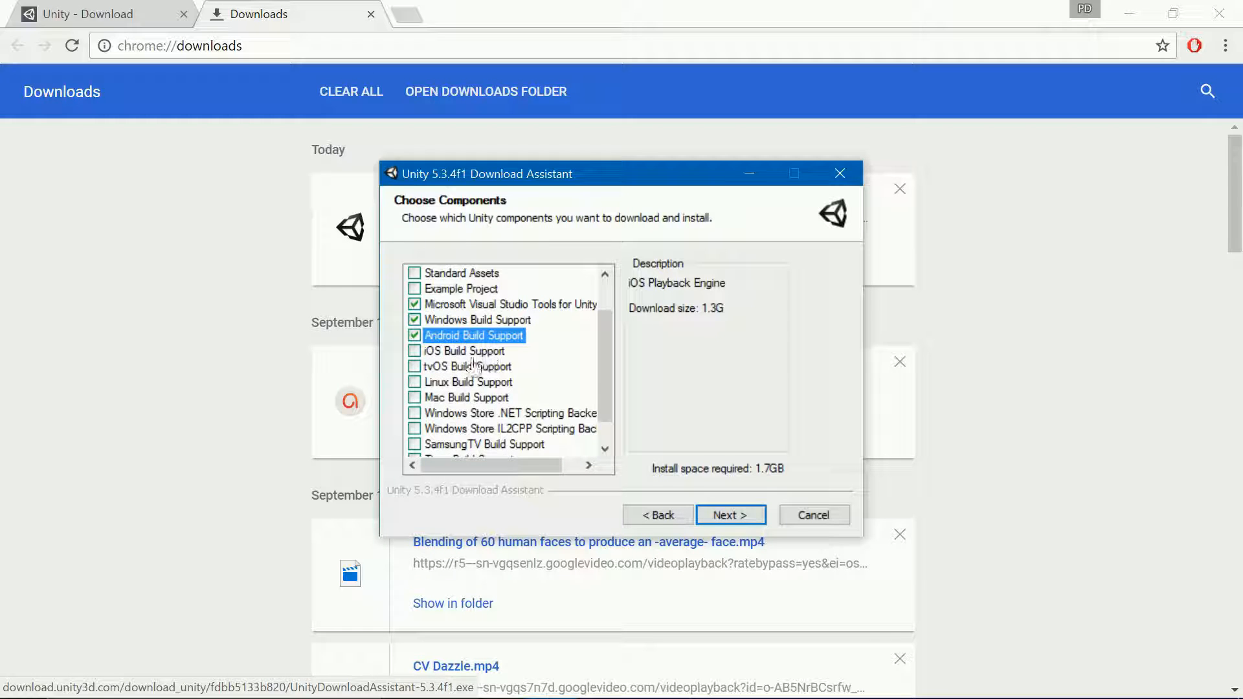
scroll(461, 412, "down", 1)
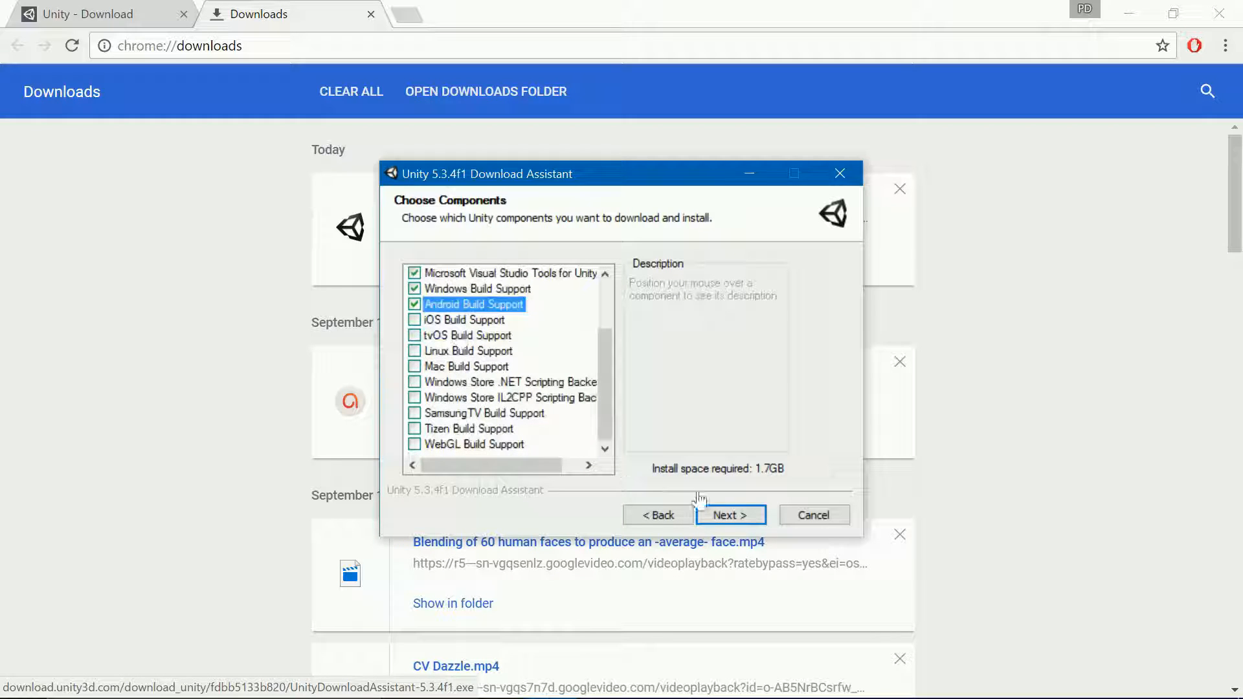
left_click(735, 526)
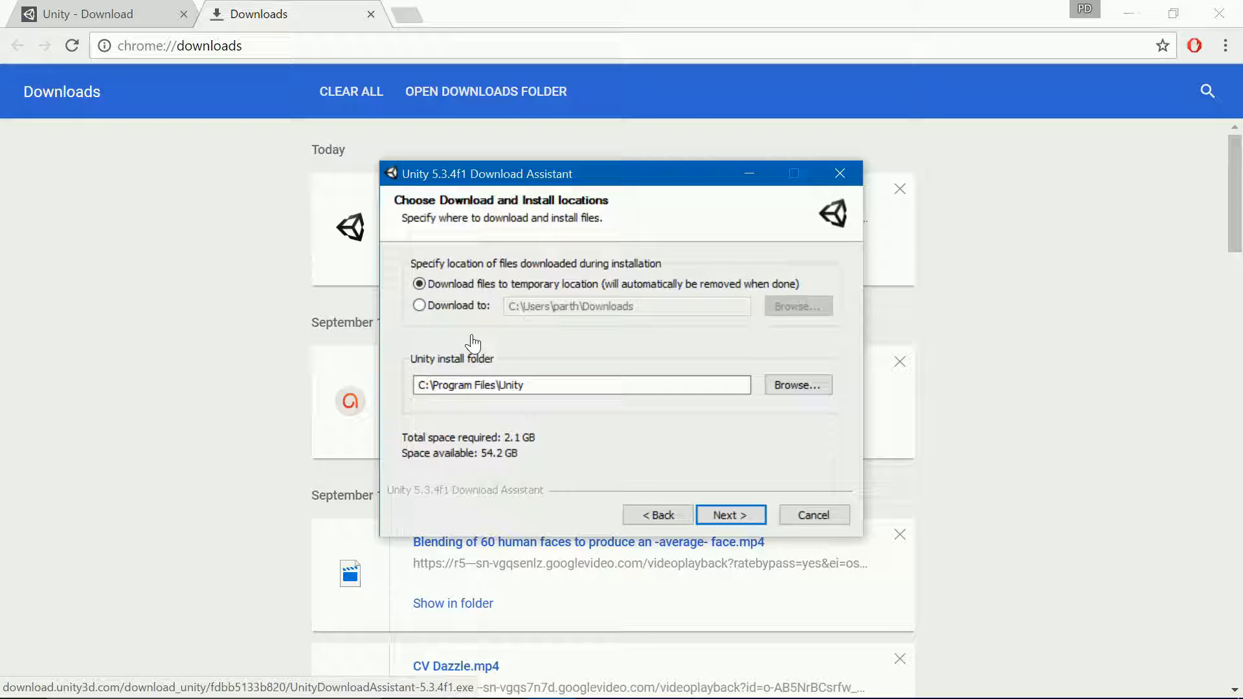
Step: Keep downloads in a temporary location and install Unity 5.3.4f1 to C:\Program Files\Unity
left_click(431, 306)
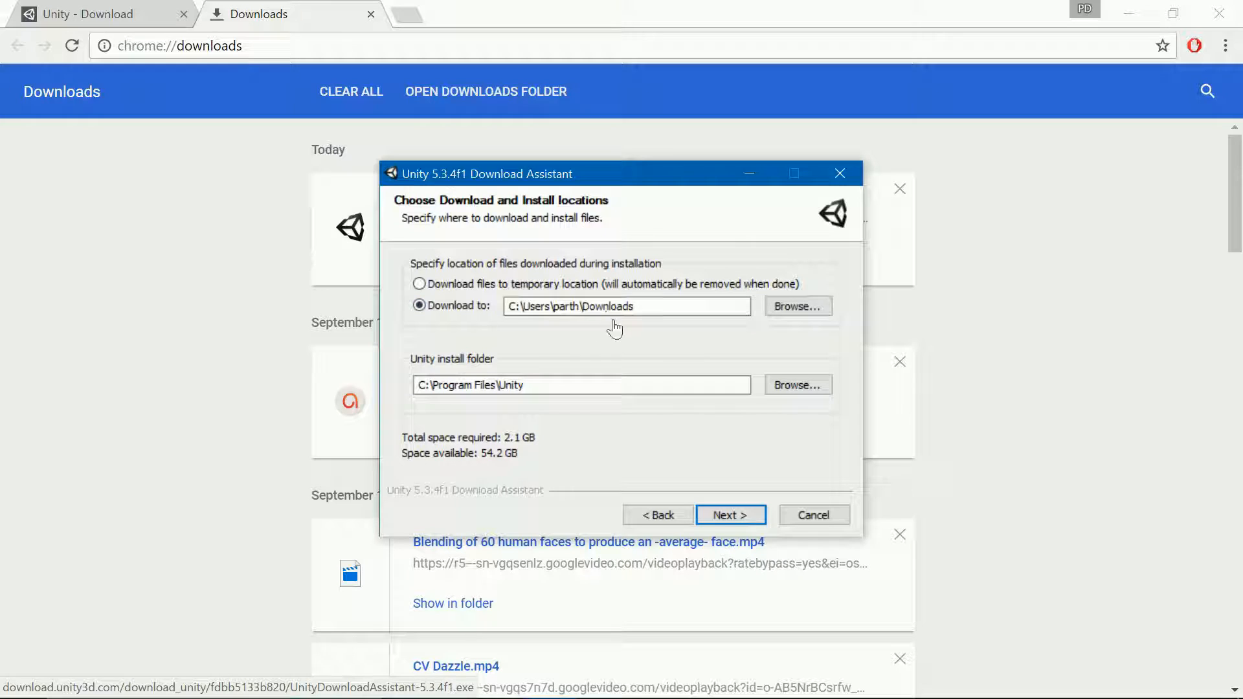
left_click(419, 284)
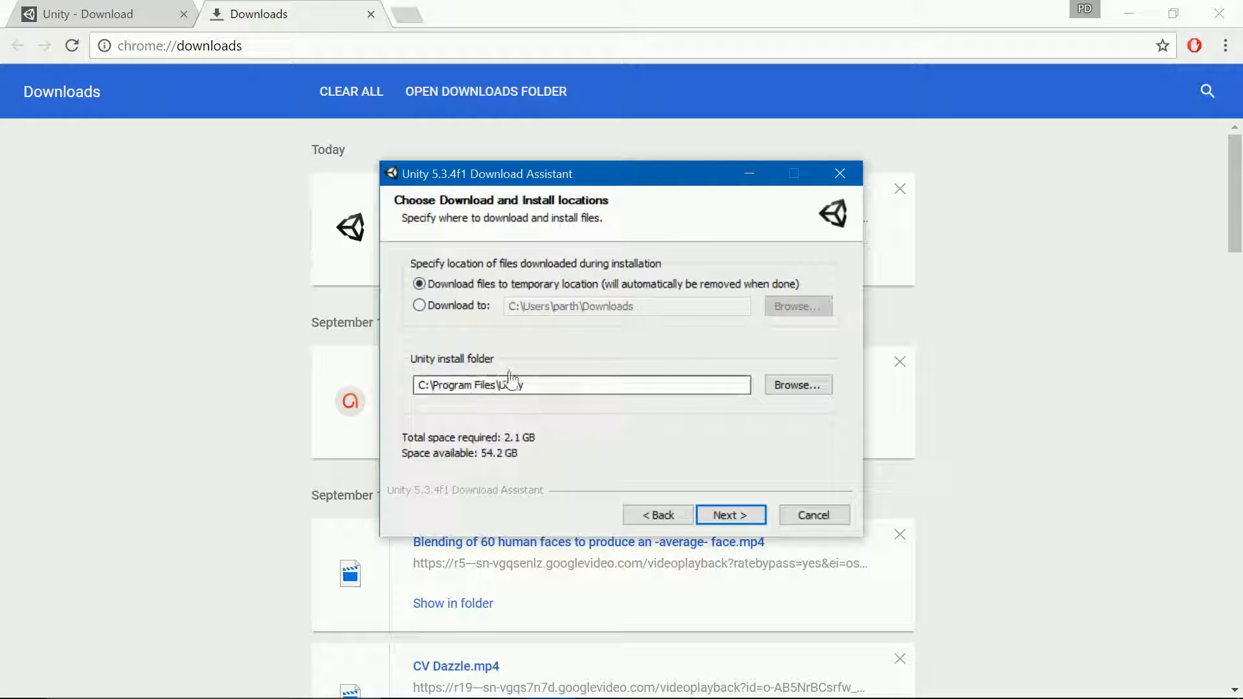
left_click(726, 515)
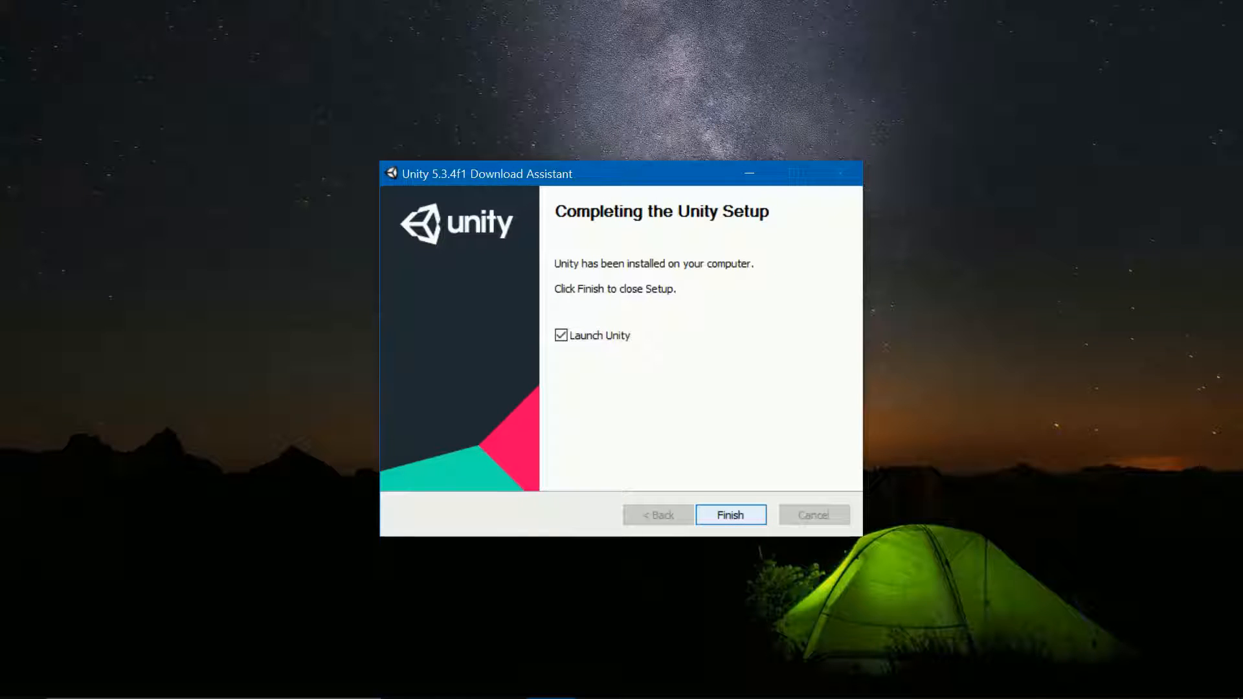
Step: Finish setup to launch Unity and sign in with the account e-mail and password
key("Return")
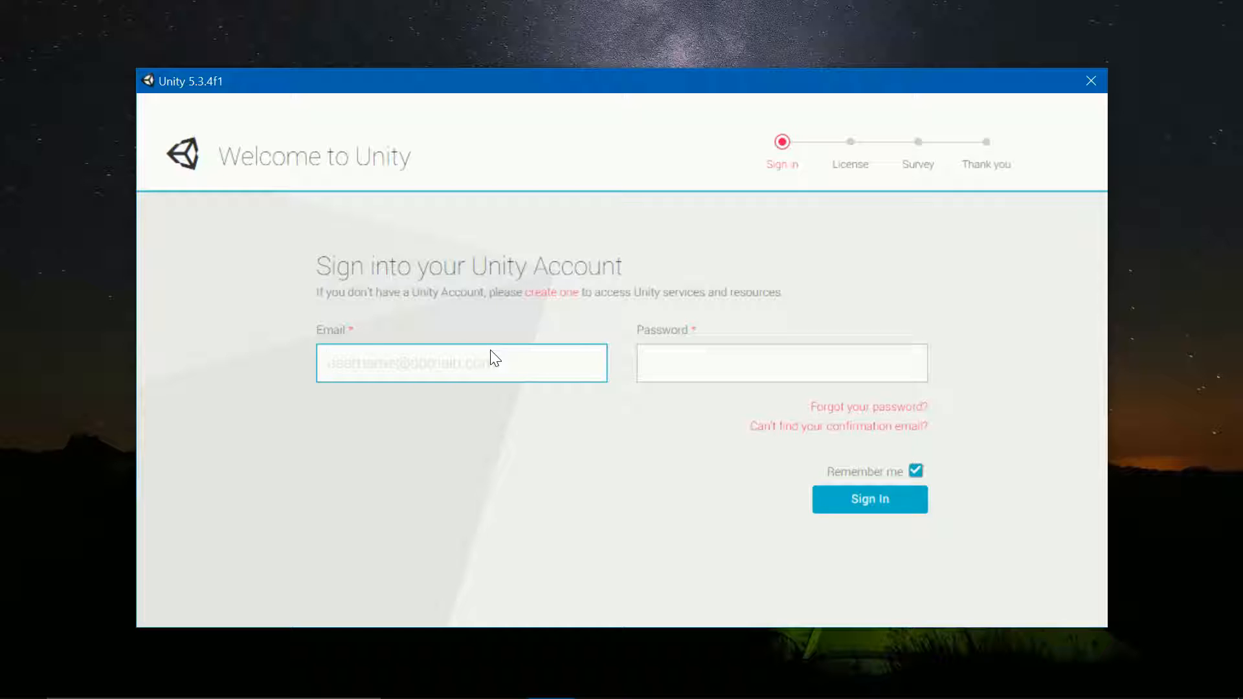
key("Tab")
type("********")
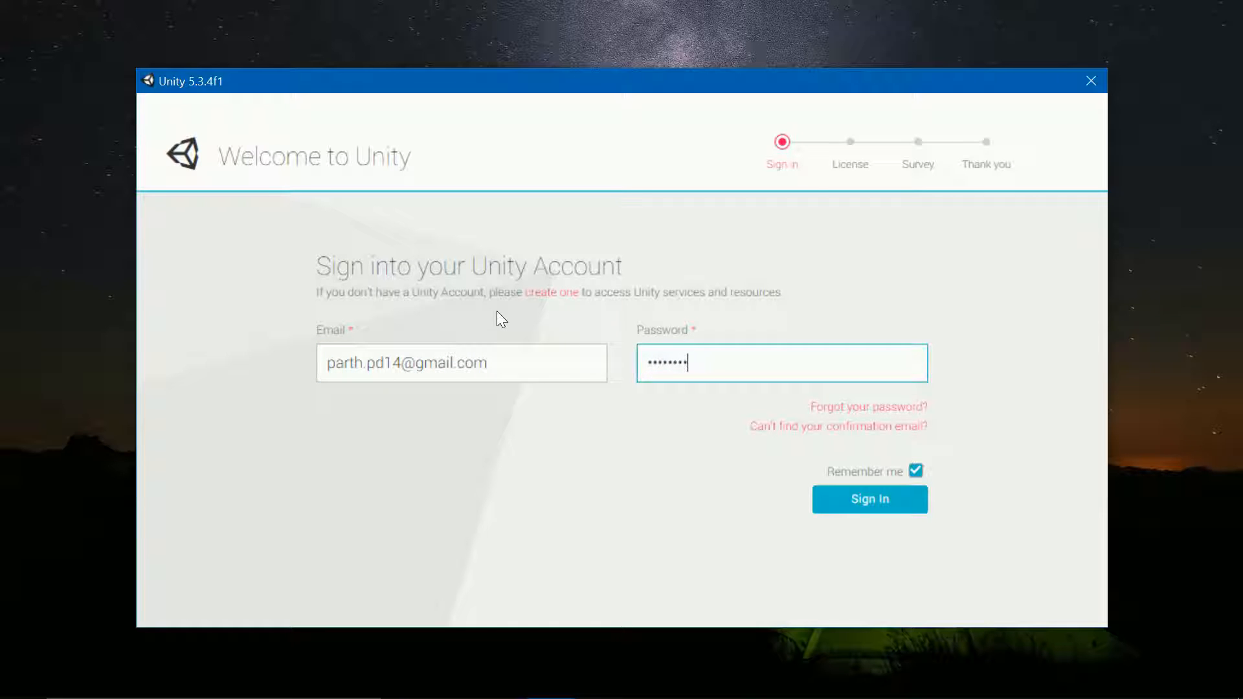
key("Return")
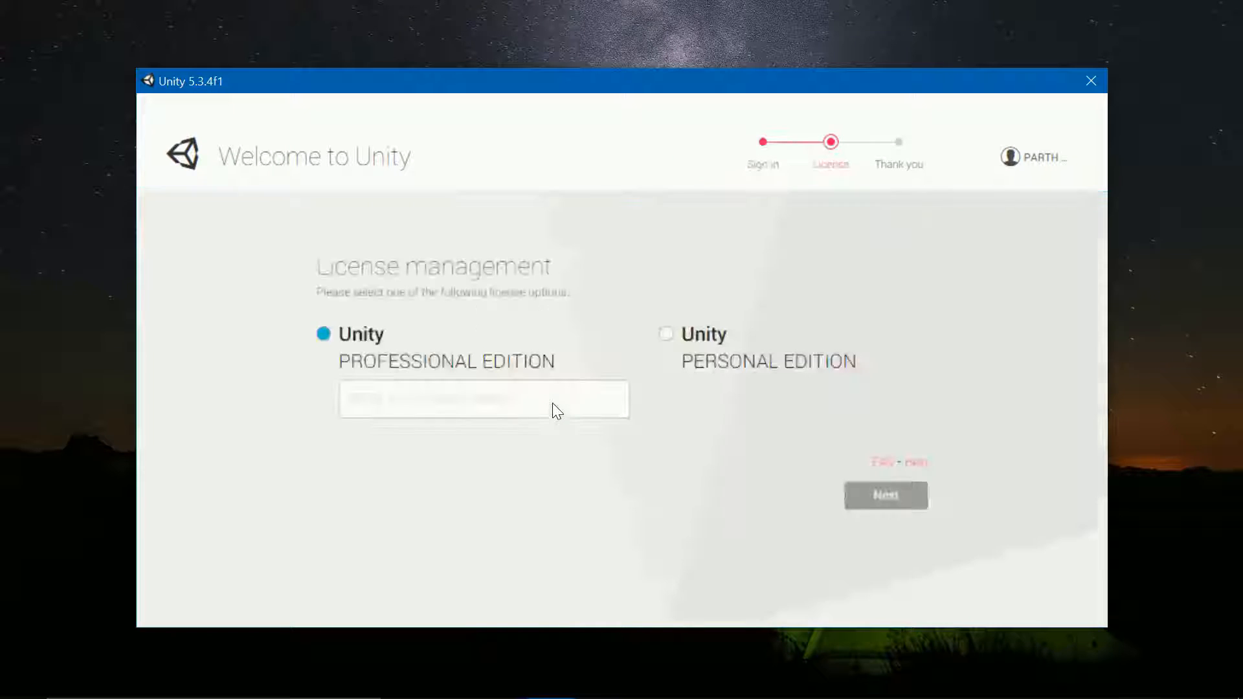
Step: Activate a Personal Edition license, stating Unity isn't used professionally, and start using Unity
left_click(666, 335)
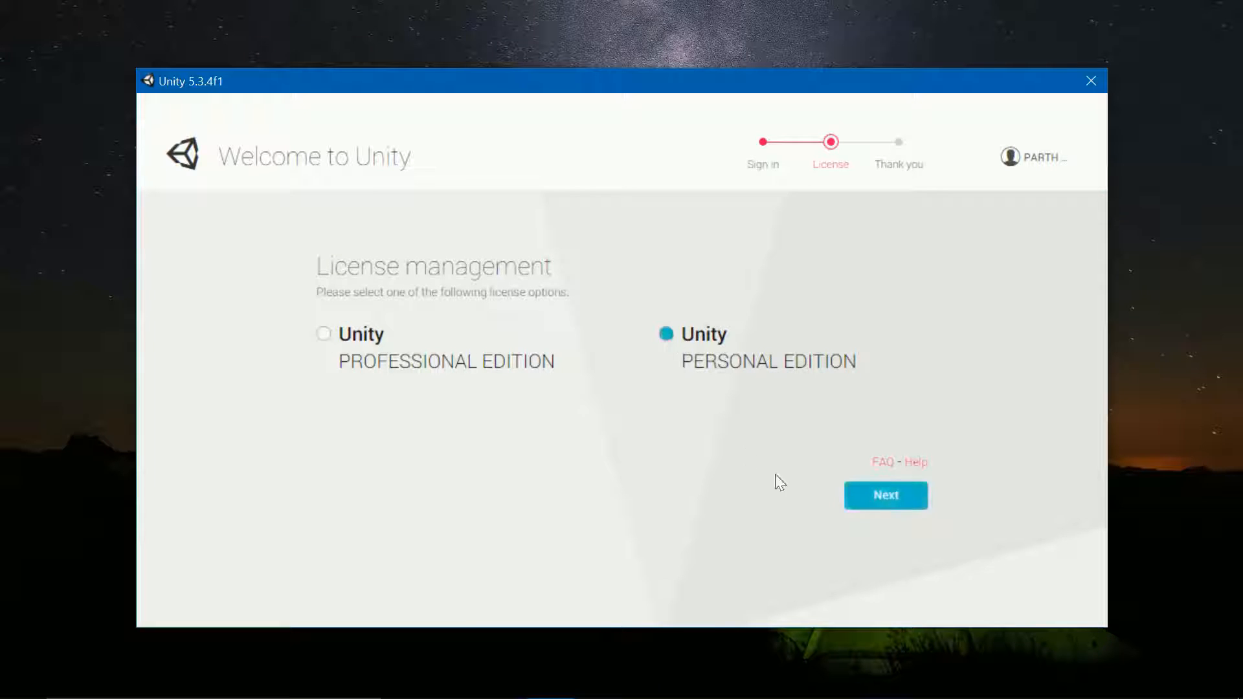
left_click(883, 496)
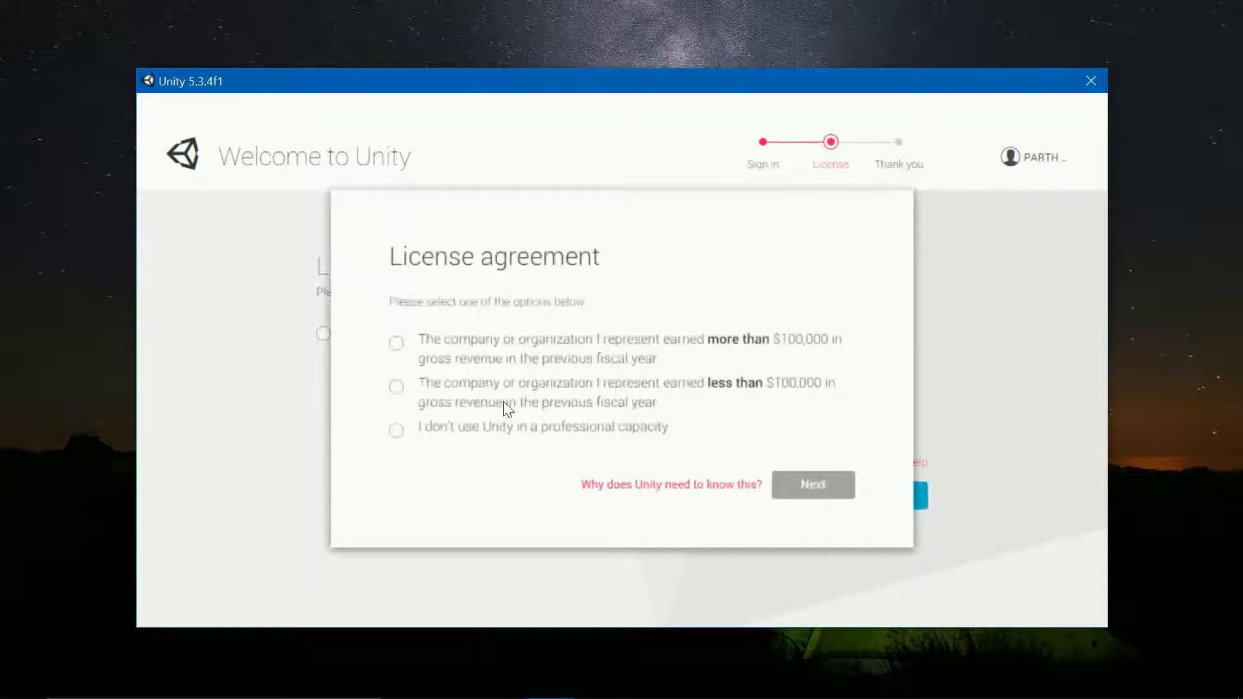
left_click(396, 431)
left_click(813, 484)
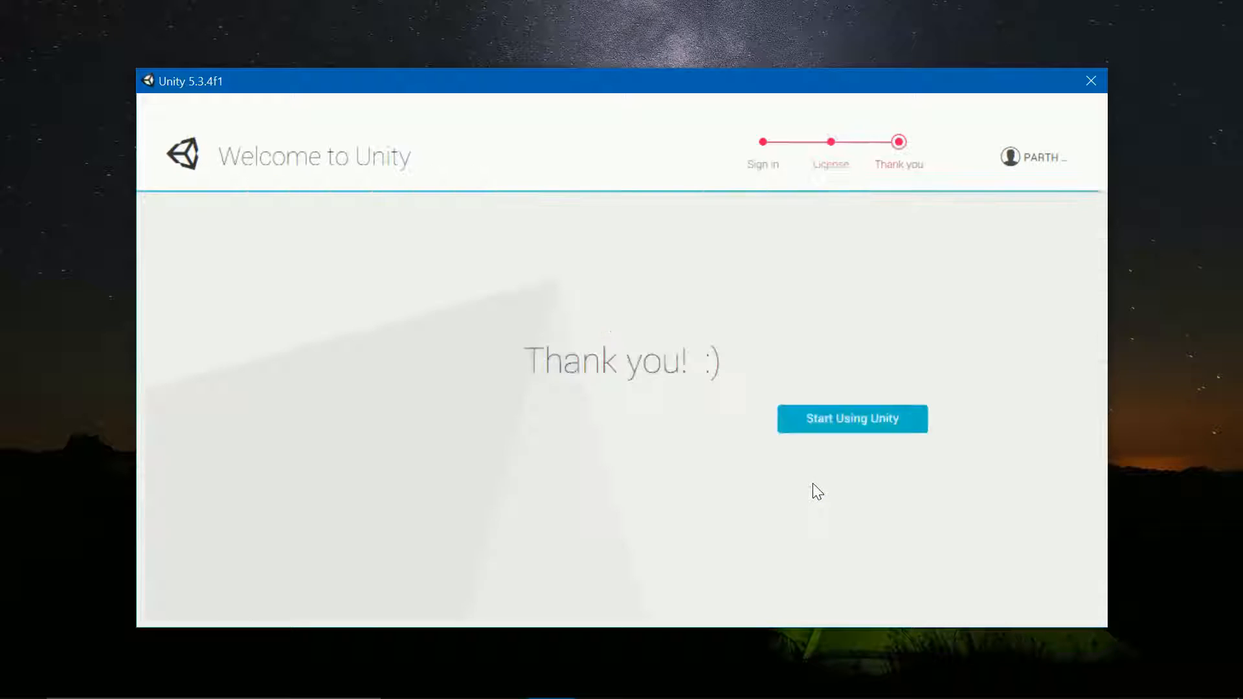
left_click(835, 429)
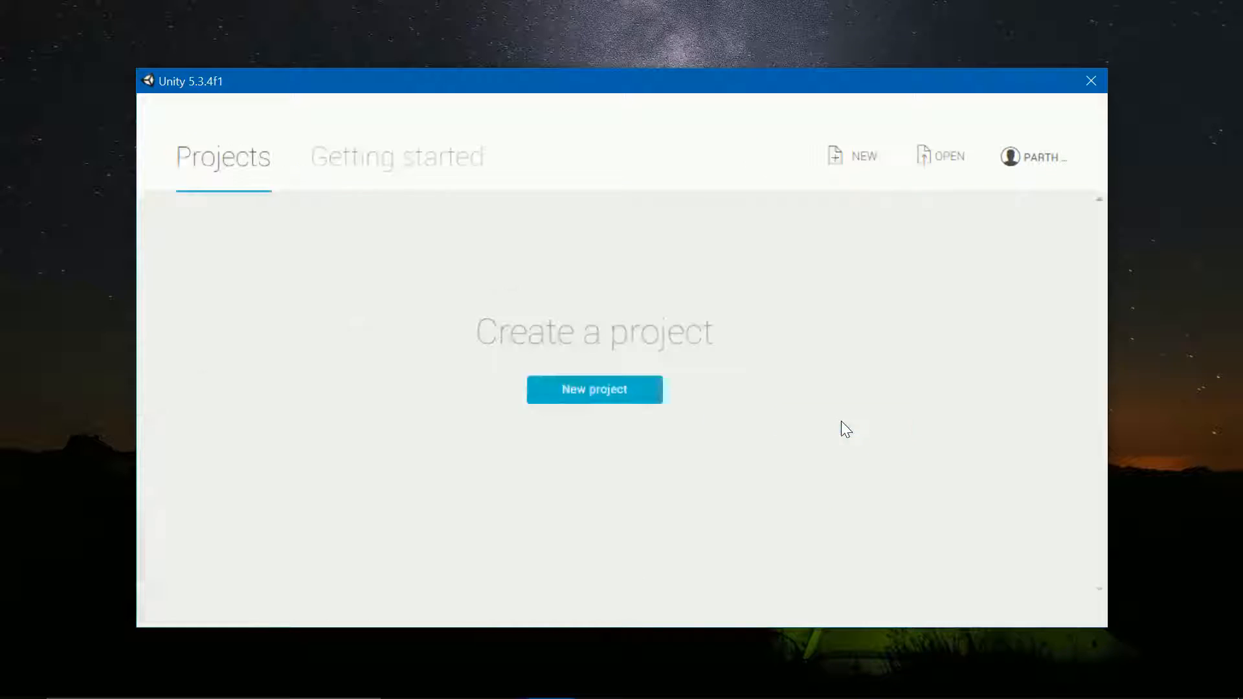
Step: Create a new 3D project named TestUnity in the Documents folder
left_click(576, 394)
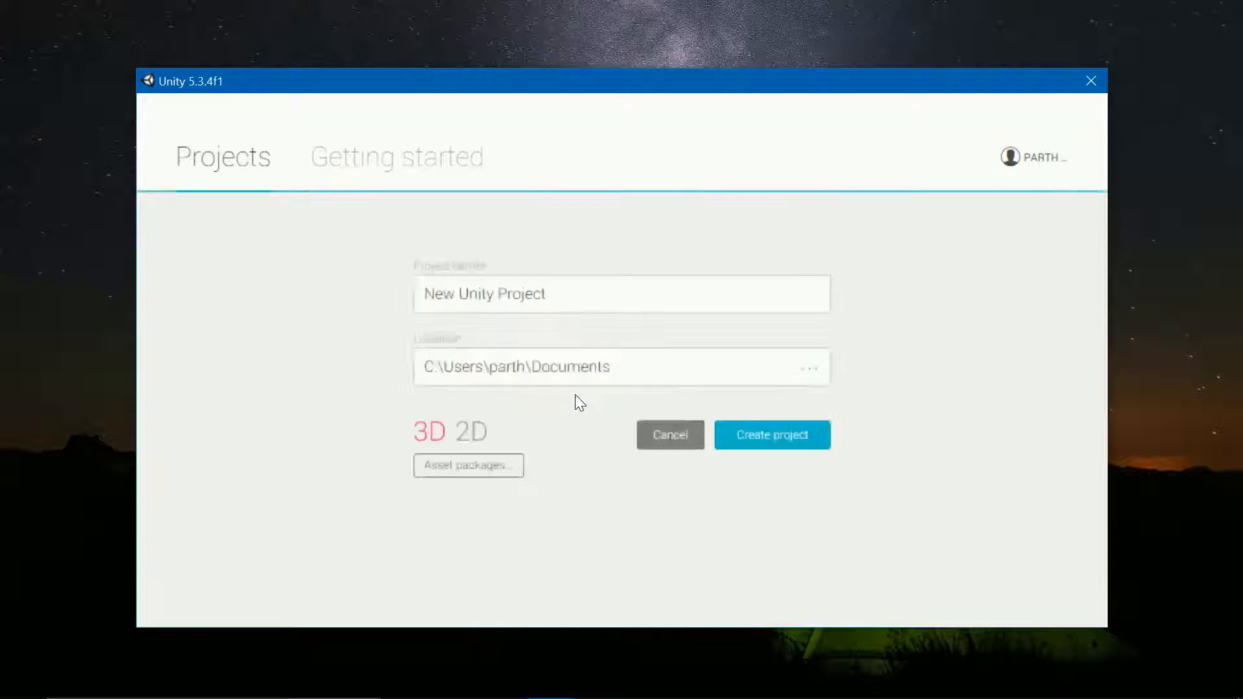
left_click(578, 299)
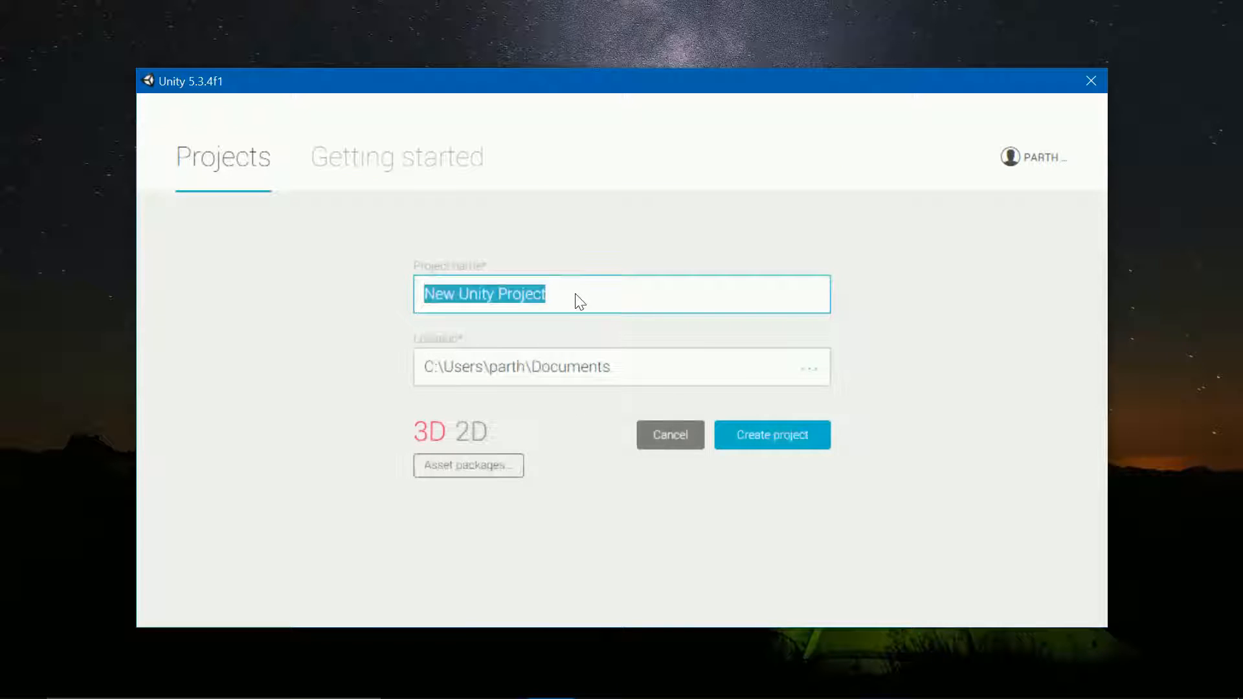
type("TestUnity")
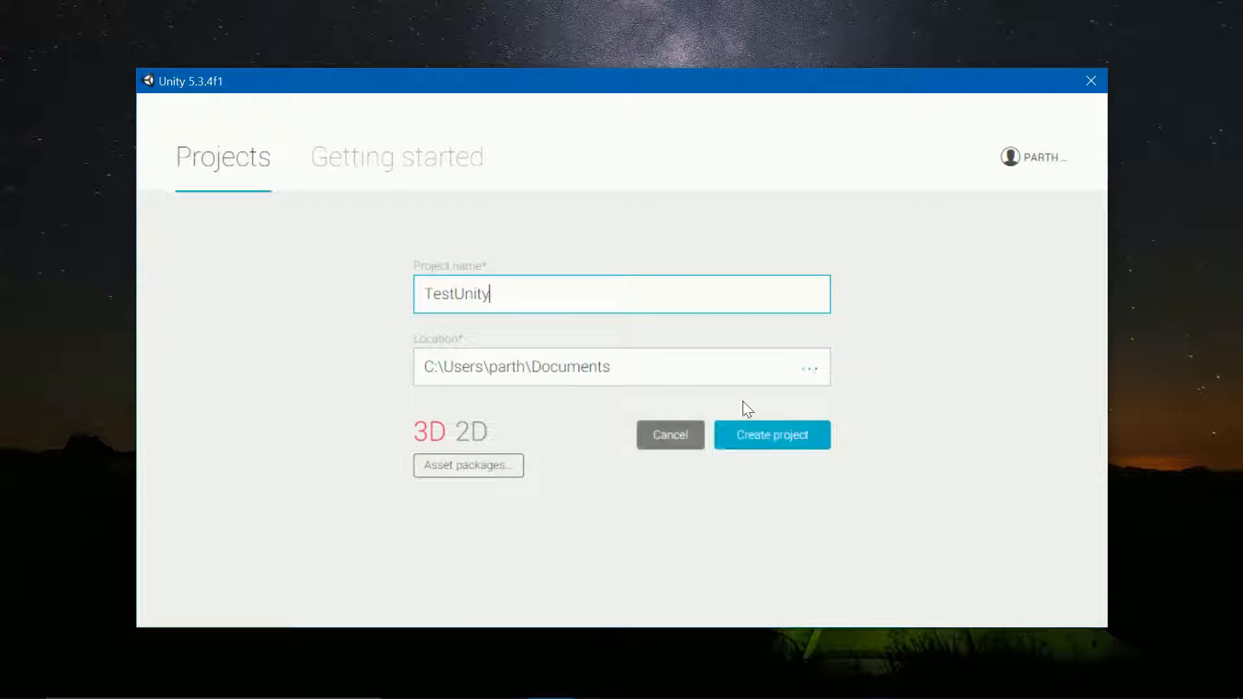
left_click(782, 438)
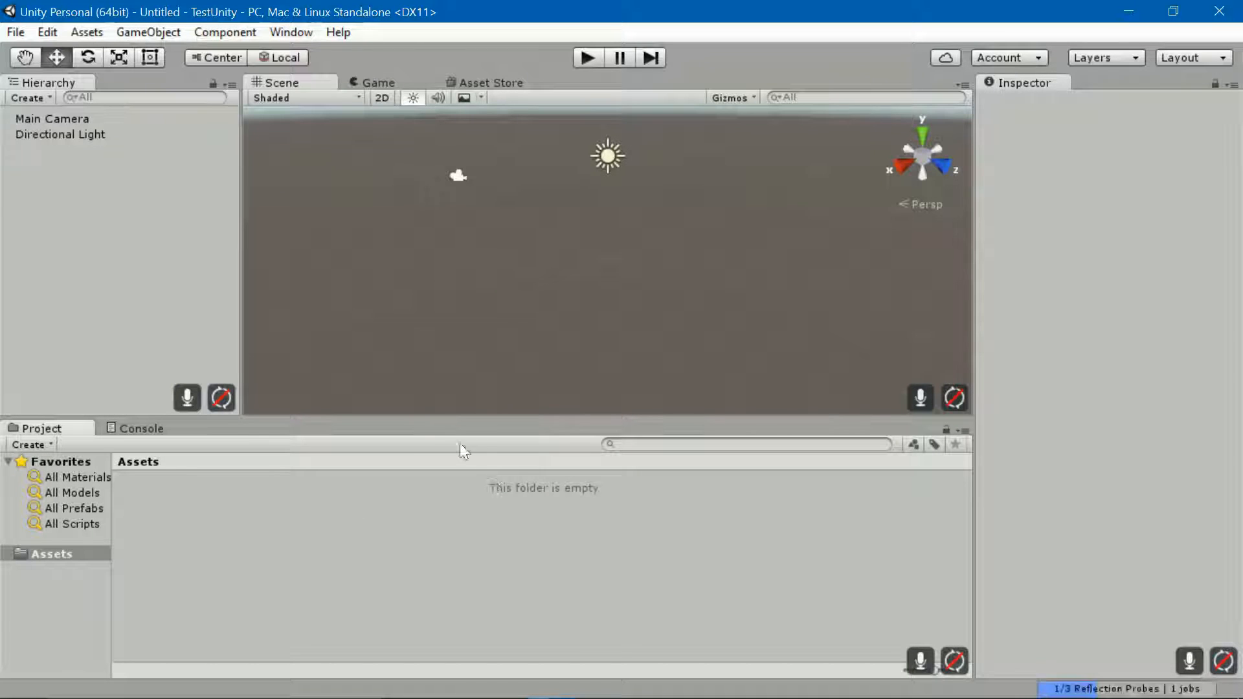
Step: Widen the Hierarchy panel slightly in the TestUnity editor, then close Unity
mouse_move(248, 320)
left_mouse_down()
mouse_move(222, 319)
mouse_move(247, 322)
left_mouse_up()
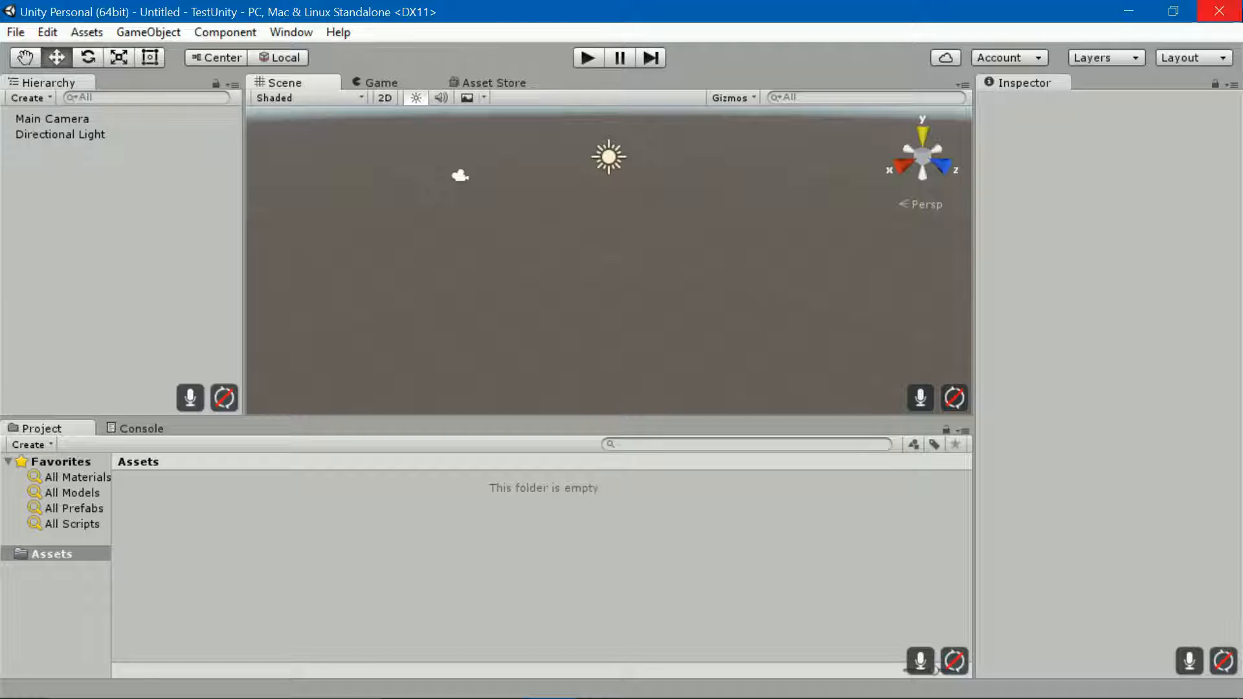
left_click(1234, 14)
Step: Search Google for 'download jdk' and open Oracle's Java SE Downloads page
left_click(455, 677)
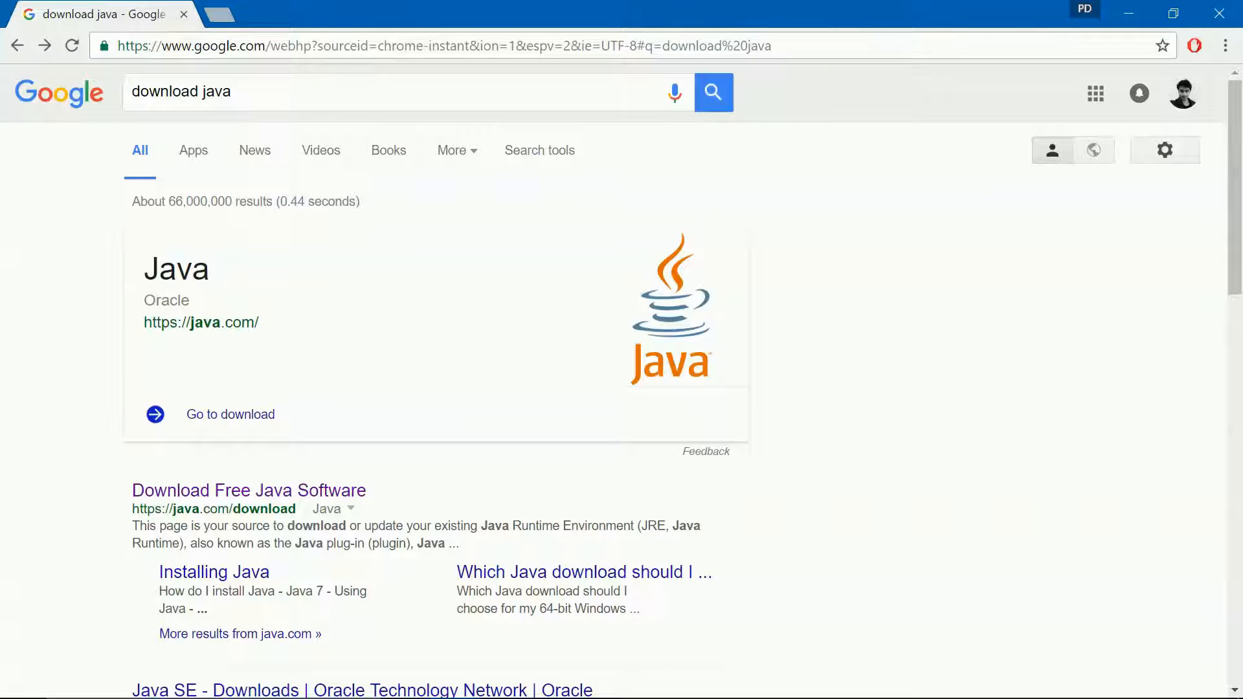
left_click_drag(202, 91, 255, 87)
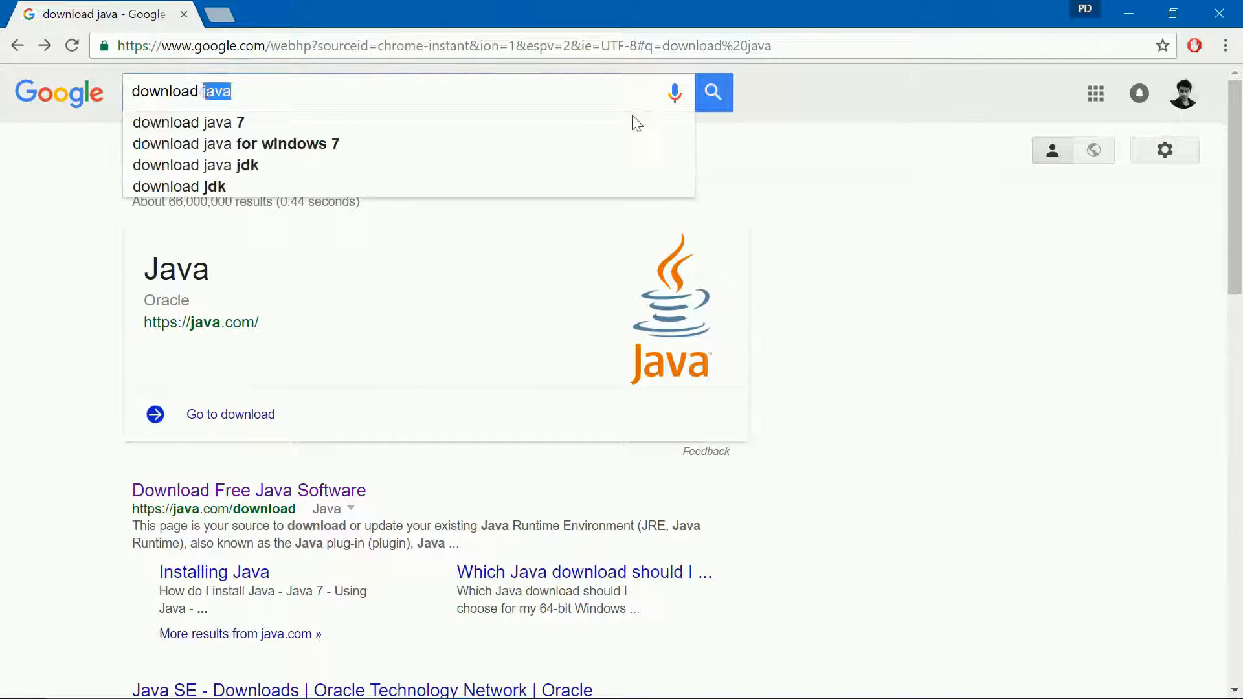
left_click(411, 91)
key("BackSpace")
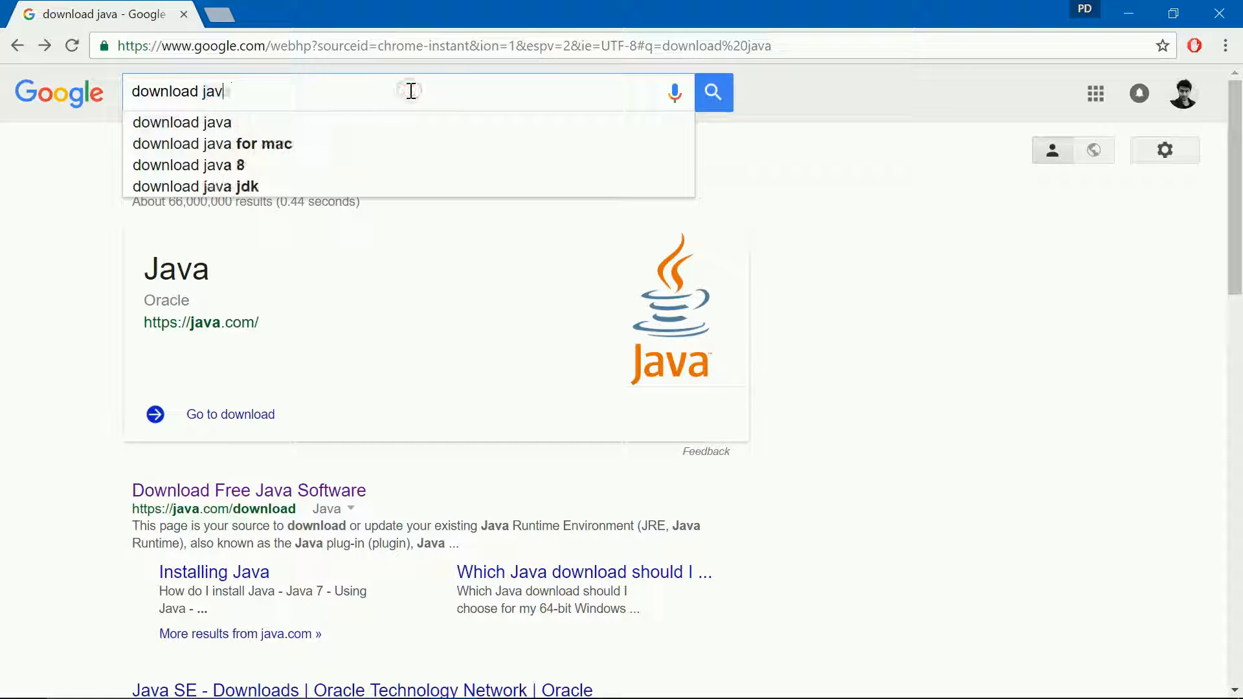
key("BackSpace")
key("BackSpace")
type("dk")
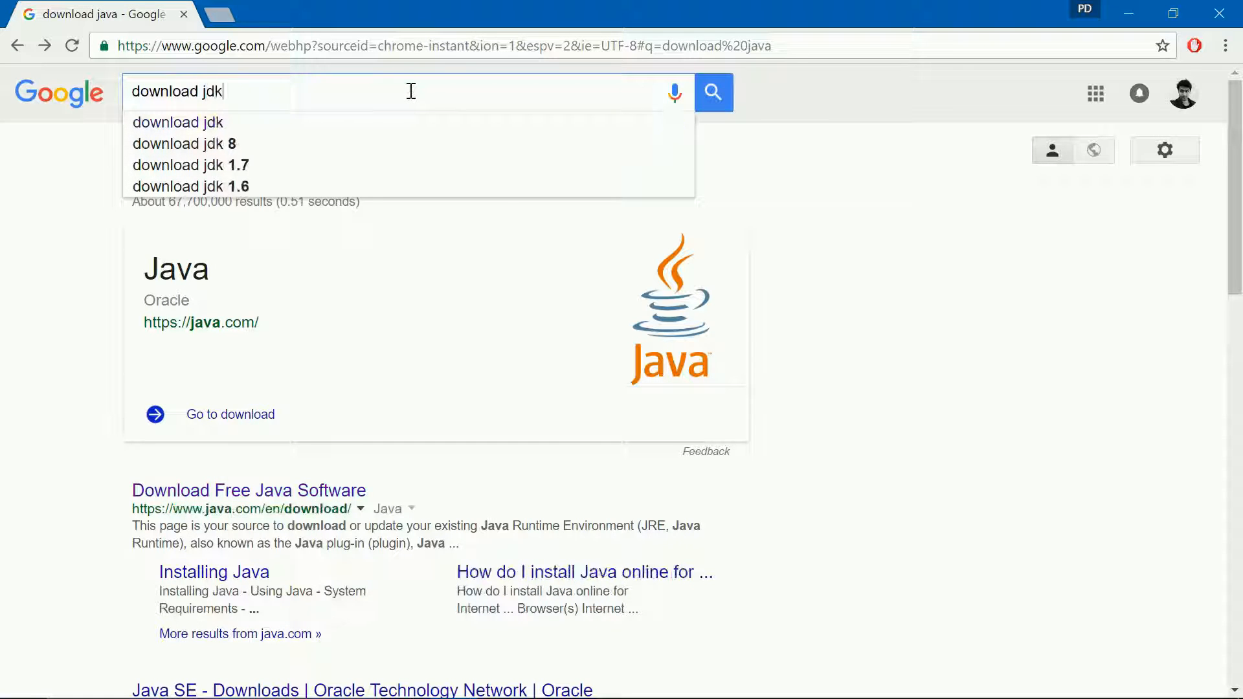
key("Return")
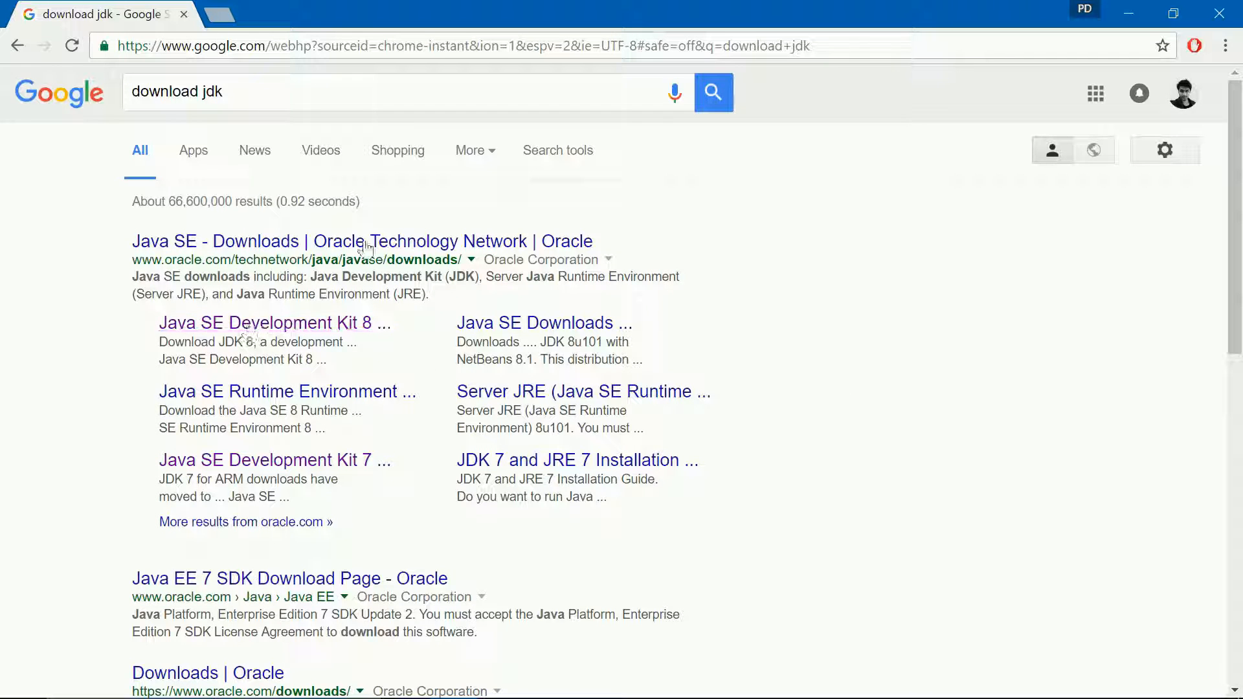
left_click(411, 246)
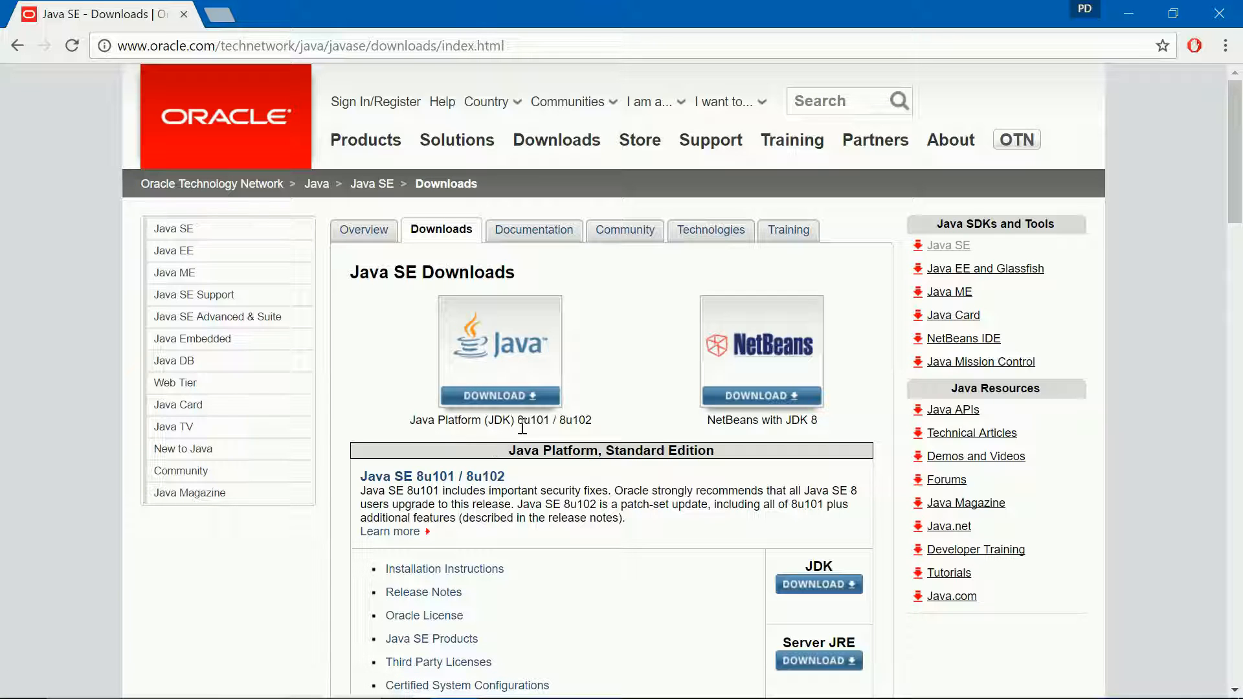
Step: Accept Oracle's license, save jdk-8u101-windows-x64.exe to the Utilities folder, and launch it
left_click(516, 392)
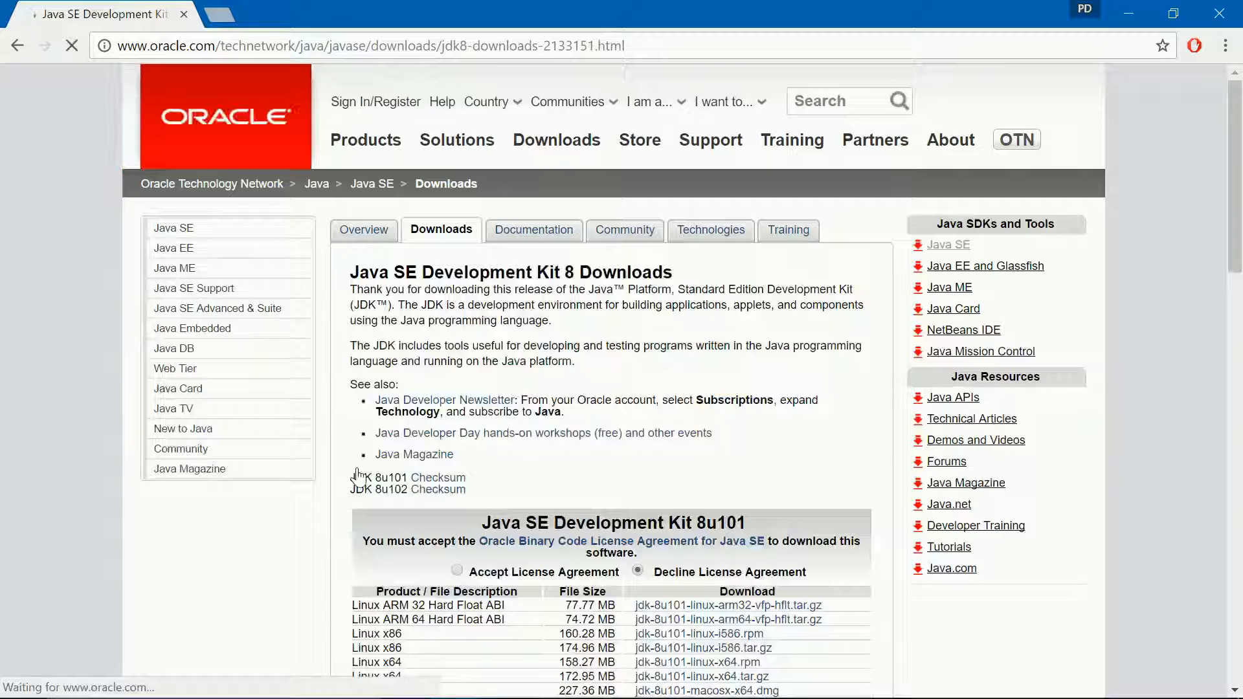
scroll(359, 476, "down", 3)
left_click(457, 377)
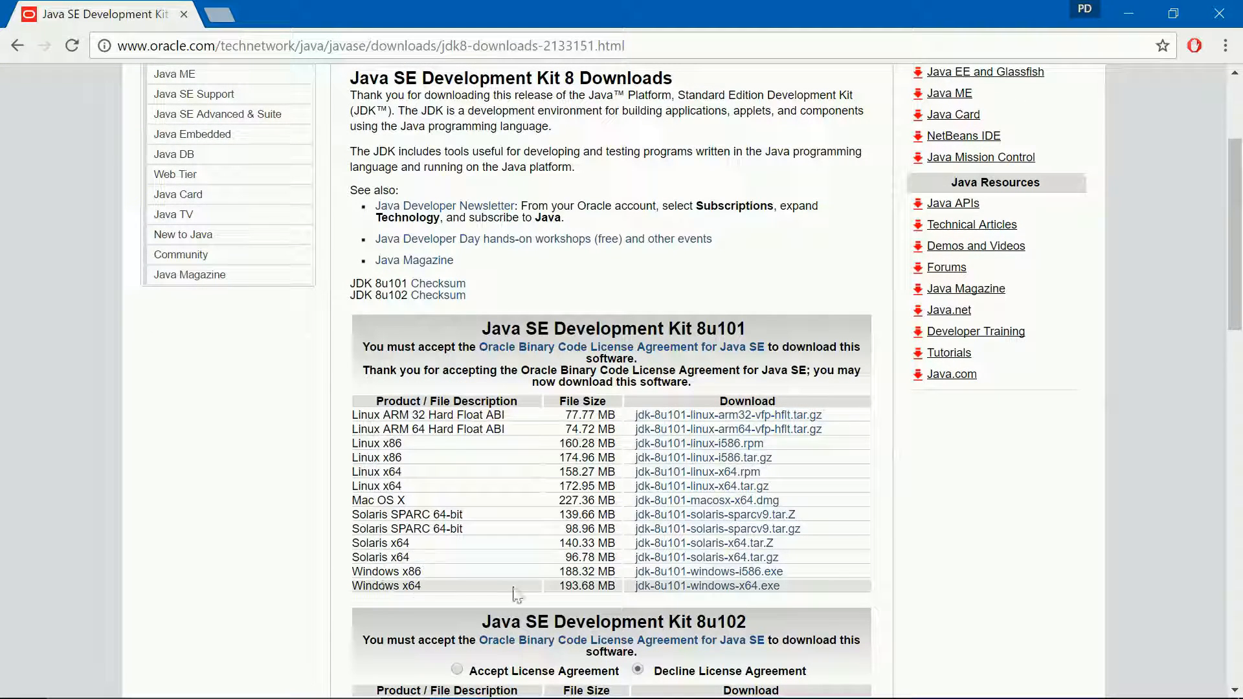
left_click(697, 586)
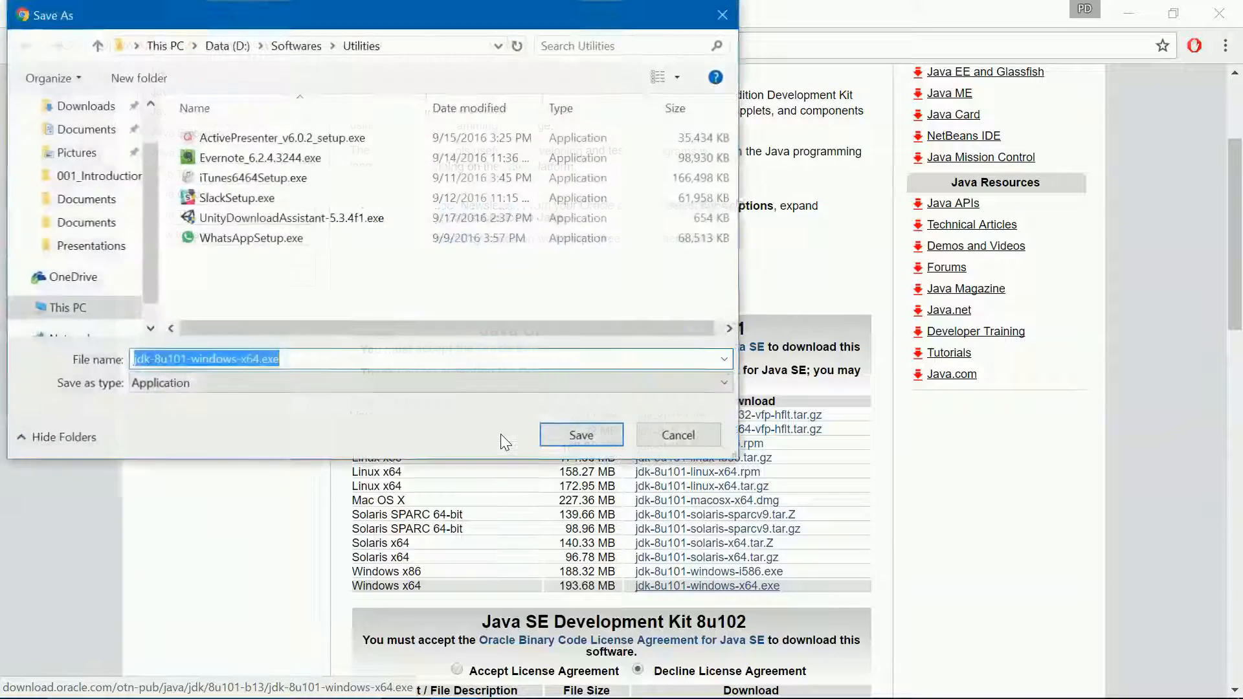
left_click(600, 444)
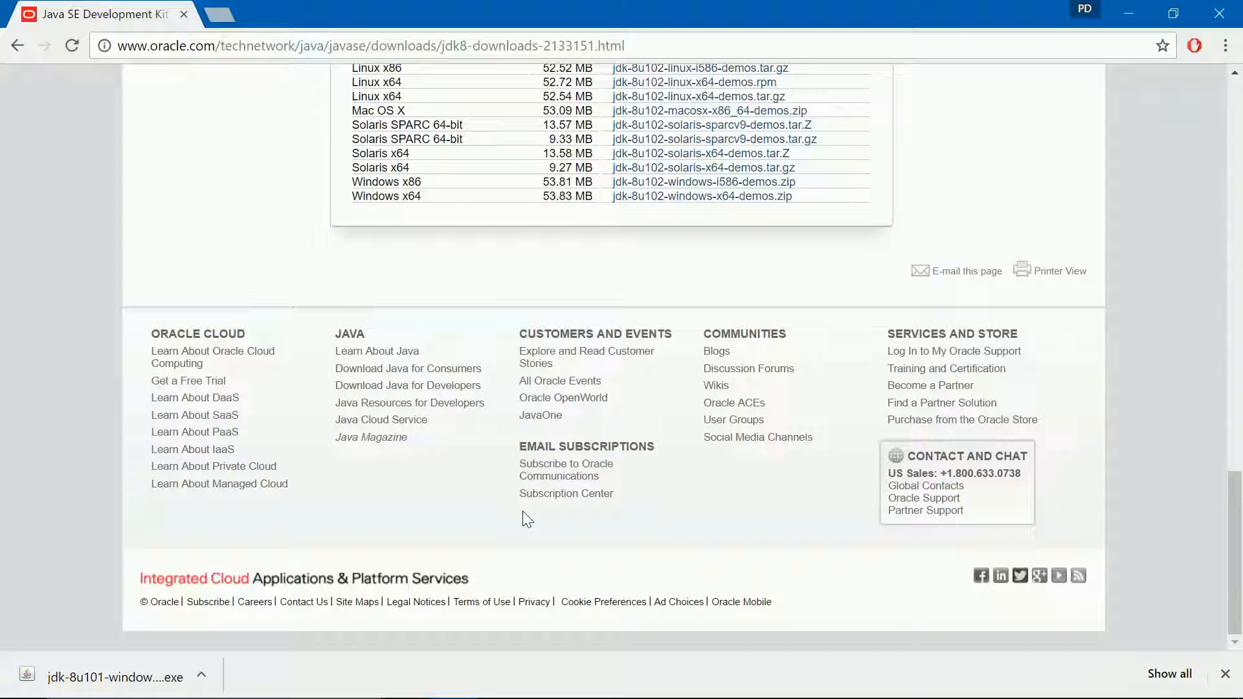
left_click(117, 680)
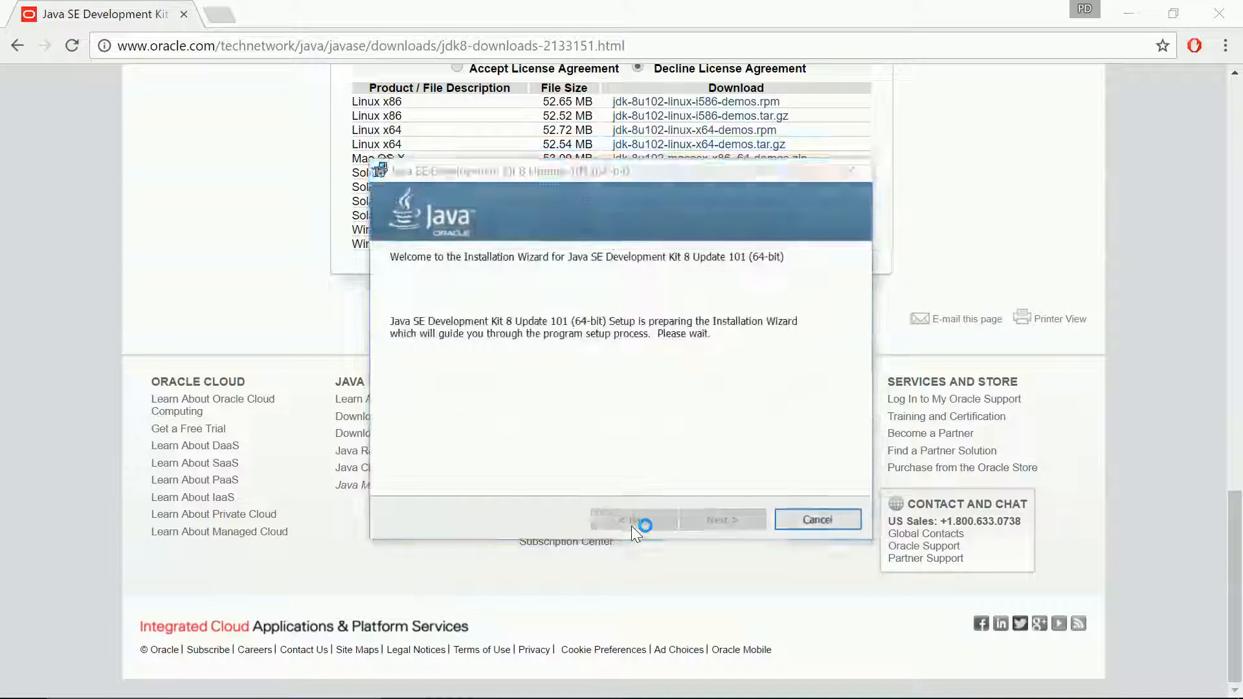
Step: Install JDK 8 Update 101 (64-bit) with default features and JRE folder, then close the installer
left_click(711, 522)
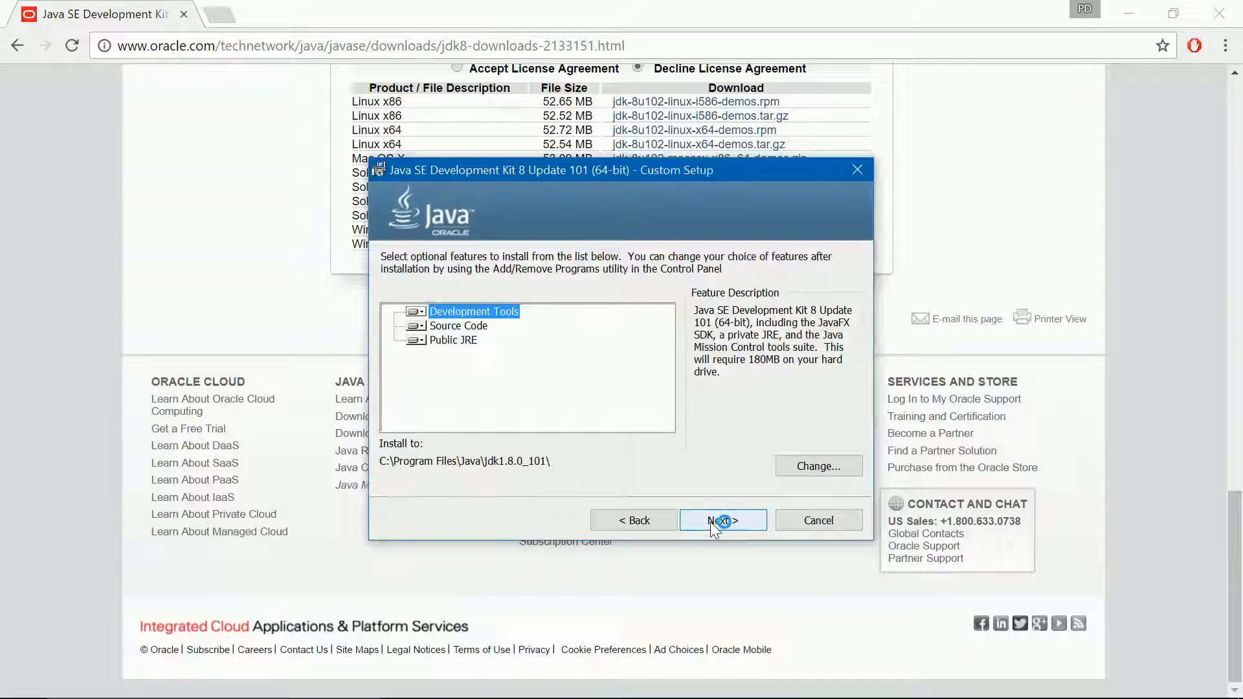
left_click(710, 522)
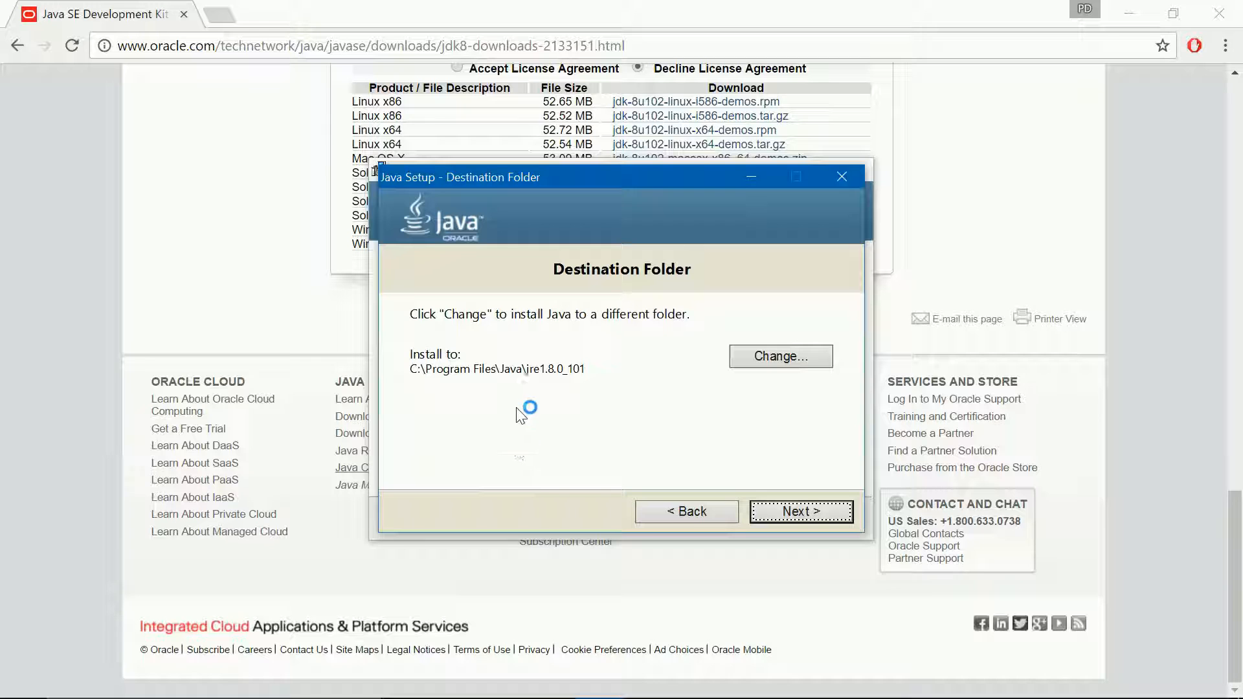
left_click(777, 507)
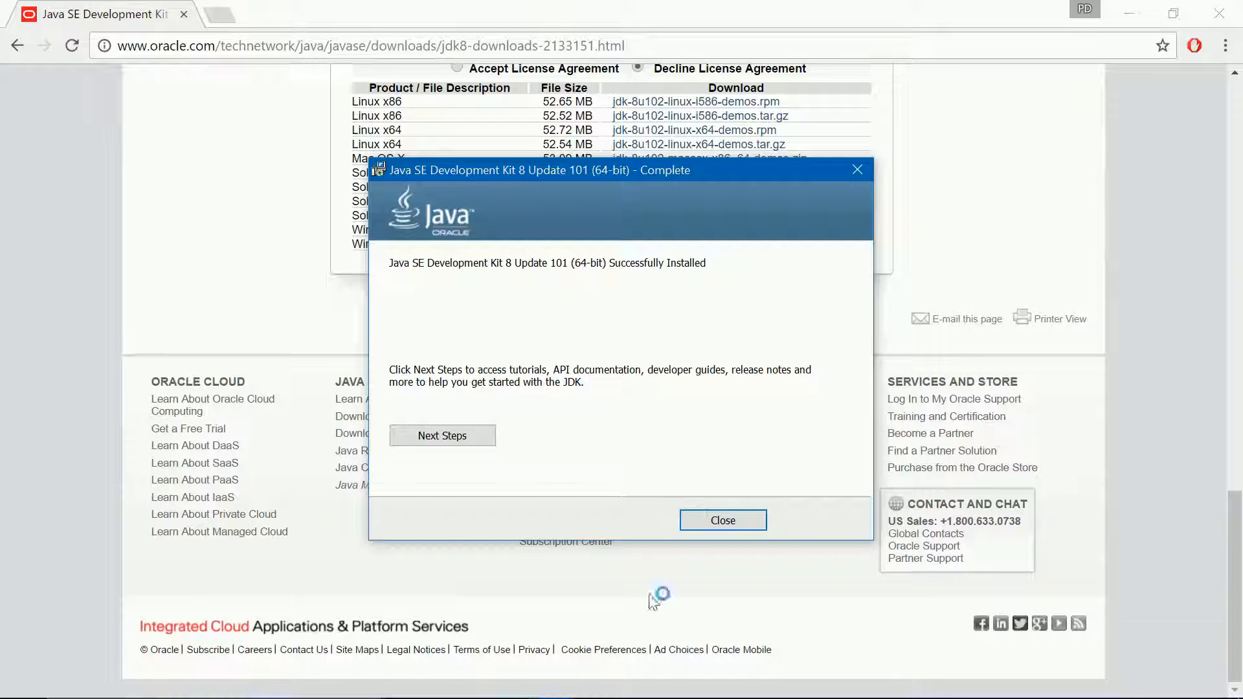
left_click(741, 523)
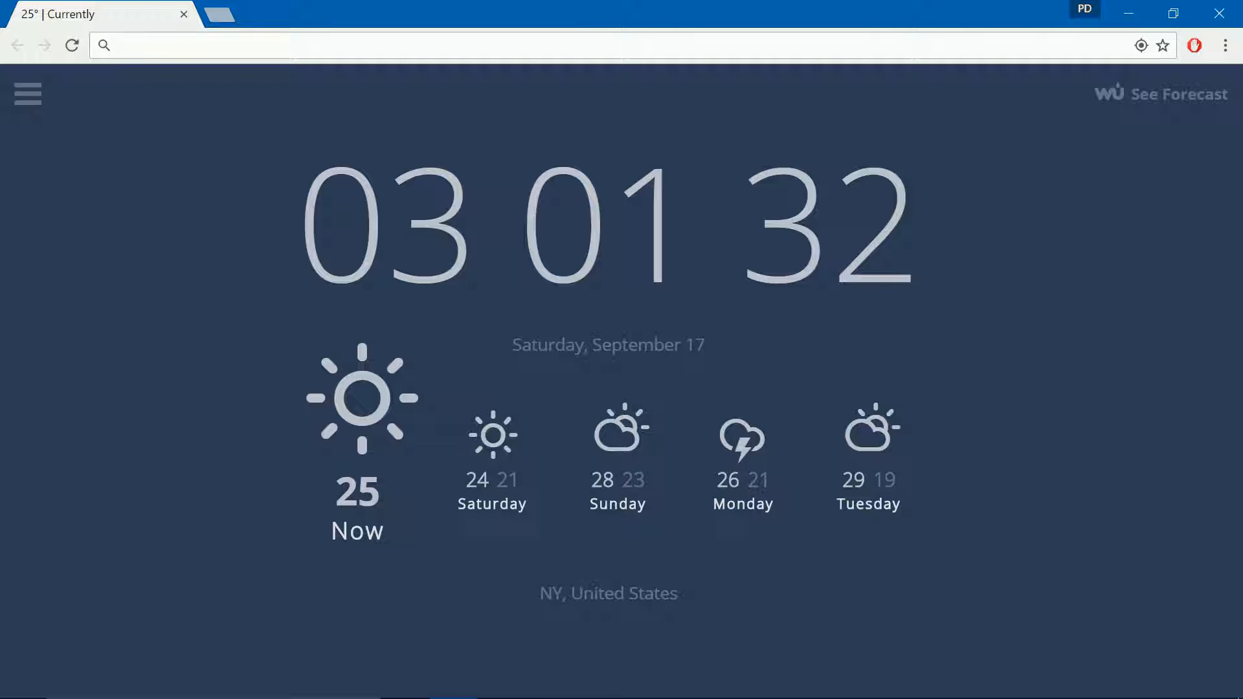
Step: Search Google for 'android sdk' and open the Download Android Studio and SDK Tools page
type("android sdk download")
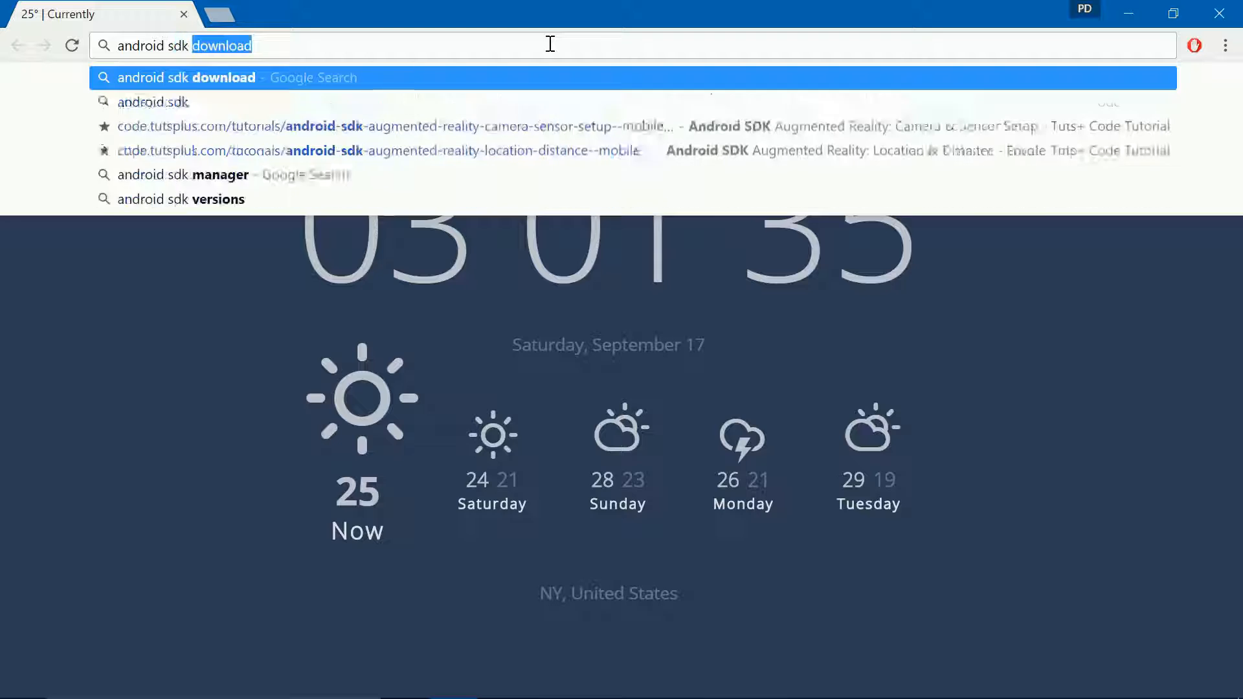
key("Return")
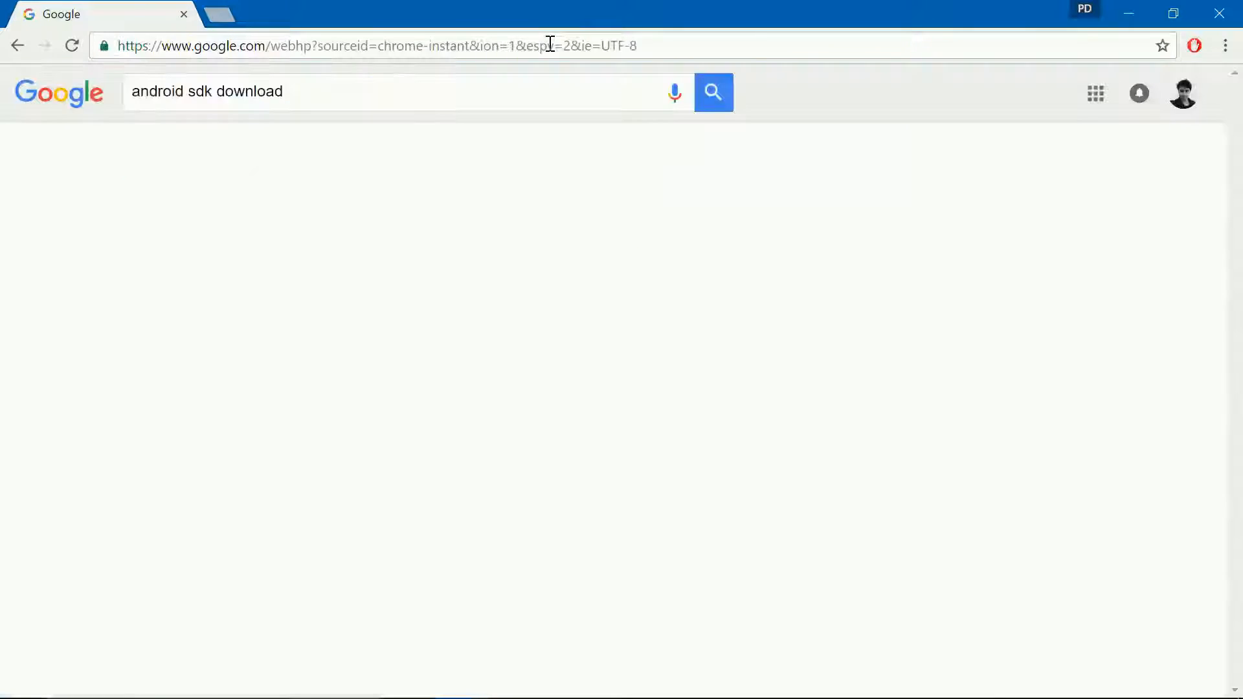
scroll(238, 467, "down", 2)
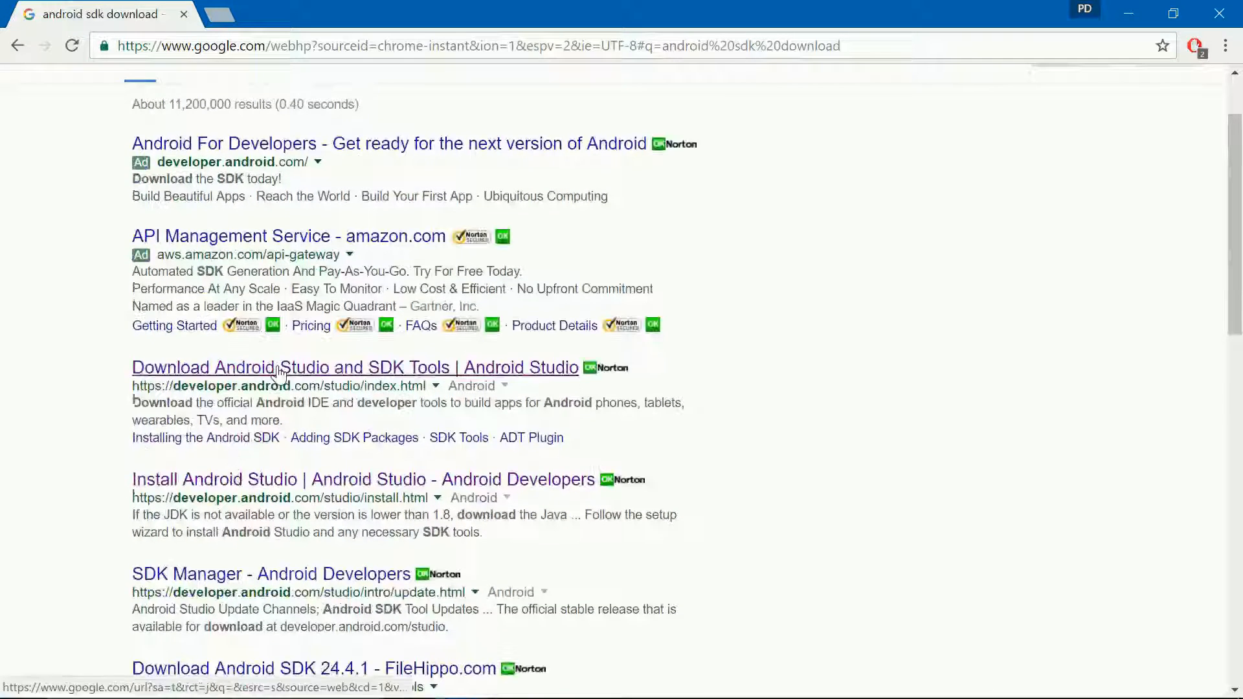
left_click(243, 364)
scroll(653, 488, "down", 5)
scroll(652, 488, "up", 5)
Step: Scroll to the command line tools and choose android-sdk_r24.4.1-windows.zip
scroll(653, 492, "down", 7)
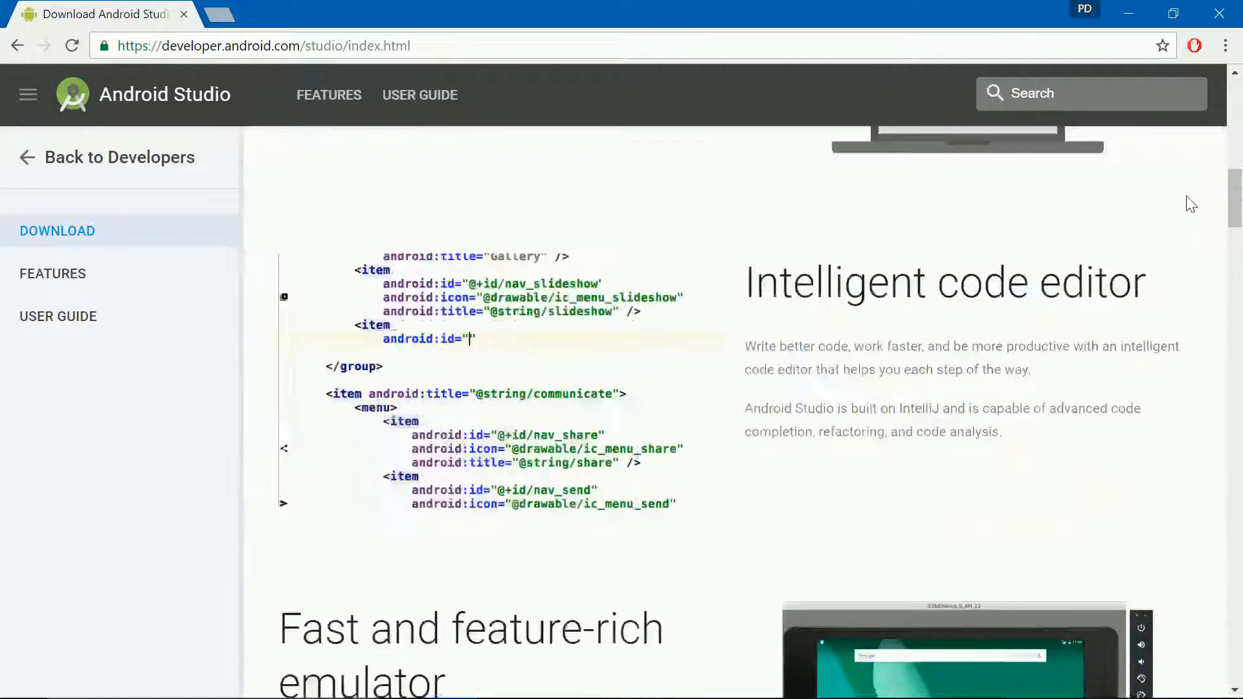
left_click_drag(1235, 196, 1239, 610)
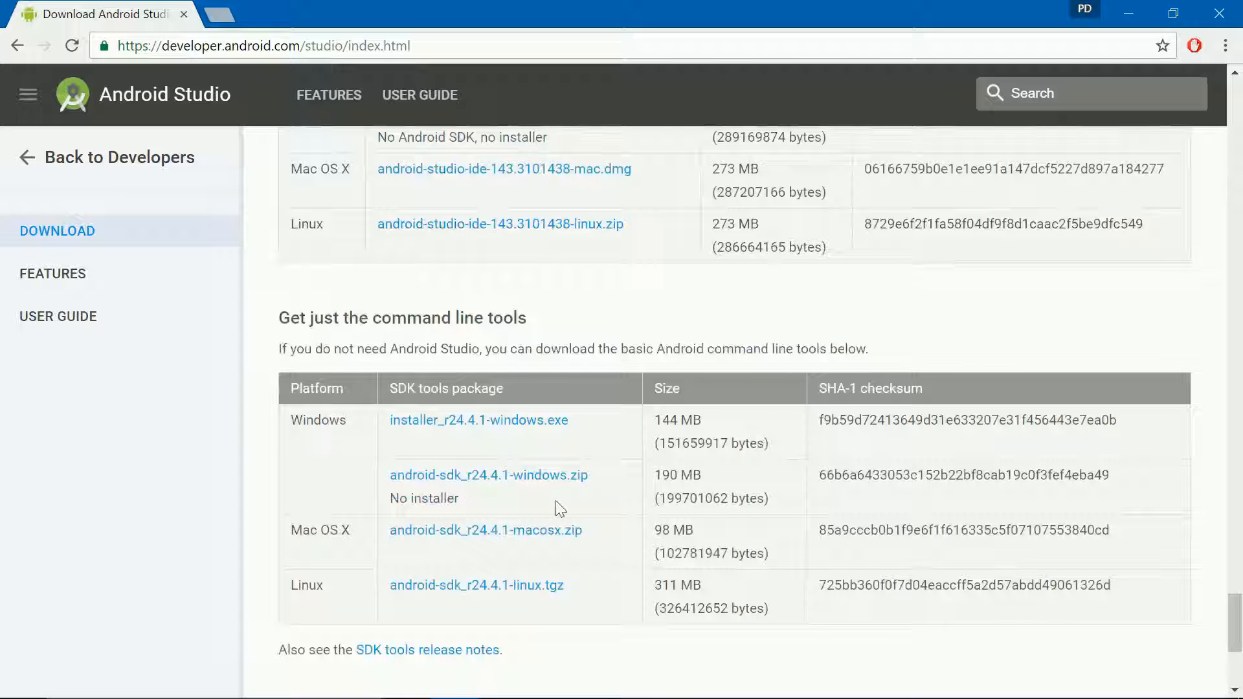
scroll(392, 407, "down", 1)
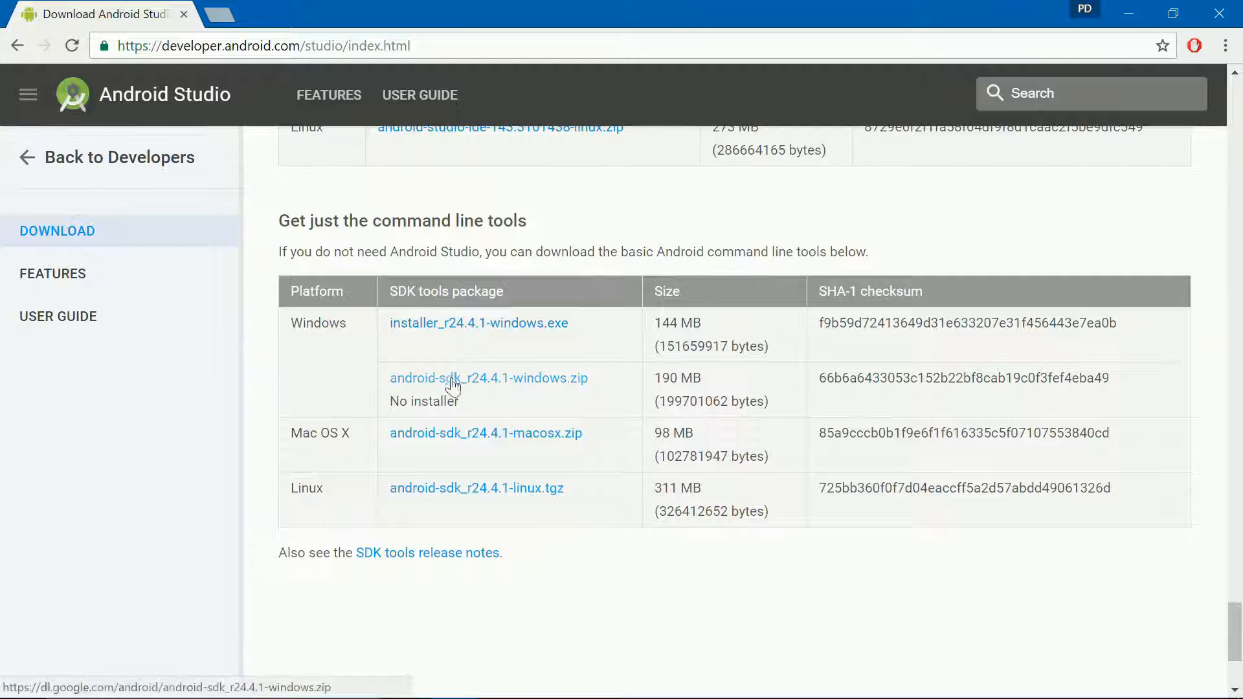
left_click(486, 382)
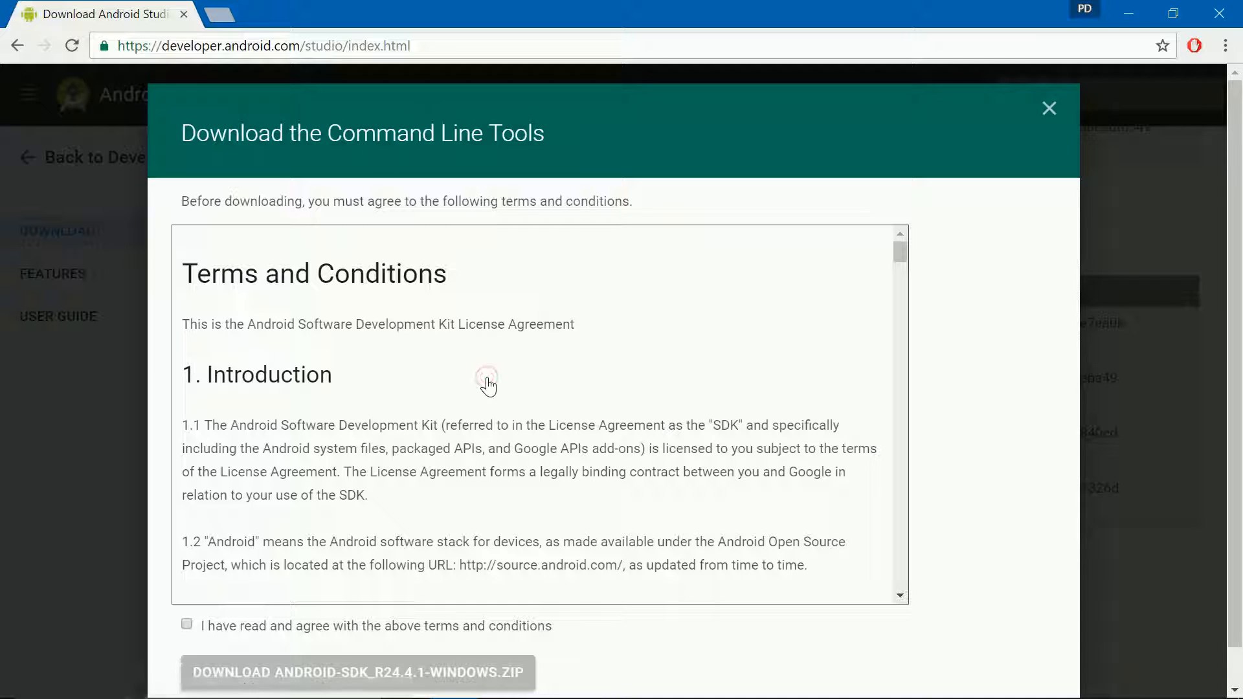
Step: Accept the SDK licence terms and save the zip into the Downloads folder
scroll(486, 382, "down", 20)
left_click_drag(905, 355, 901, 582)
left_click(187, 624)
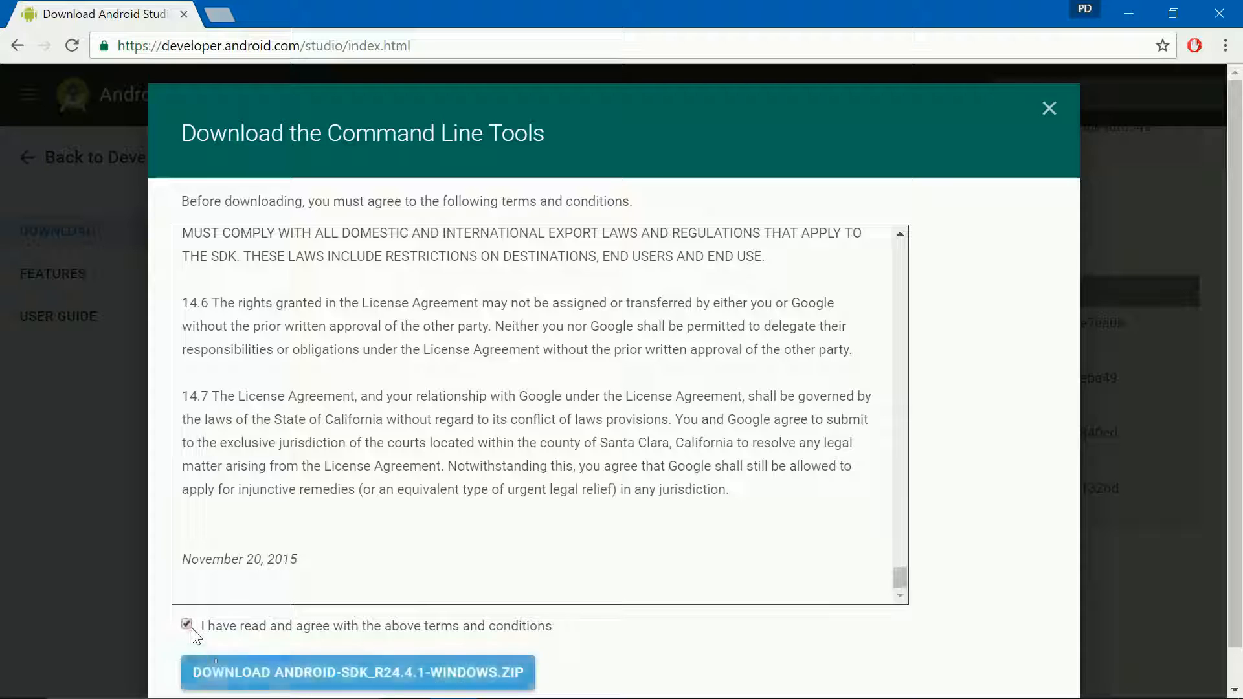
left_click(294, 673)
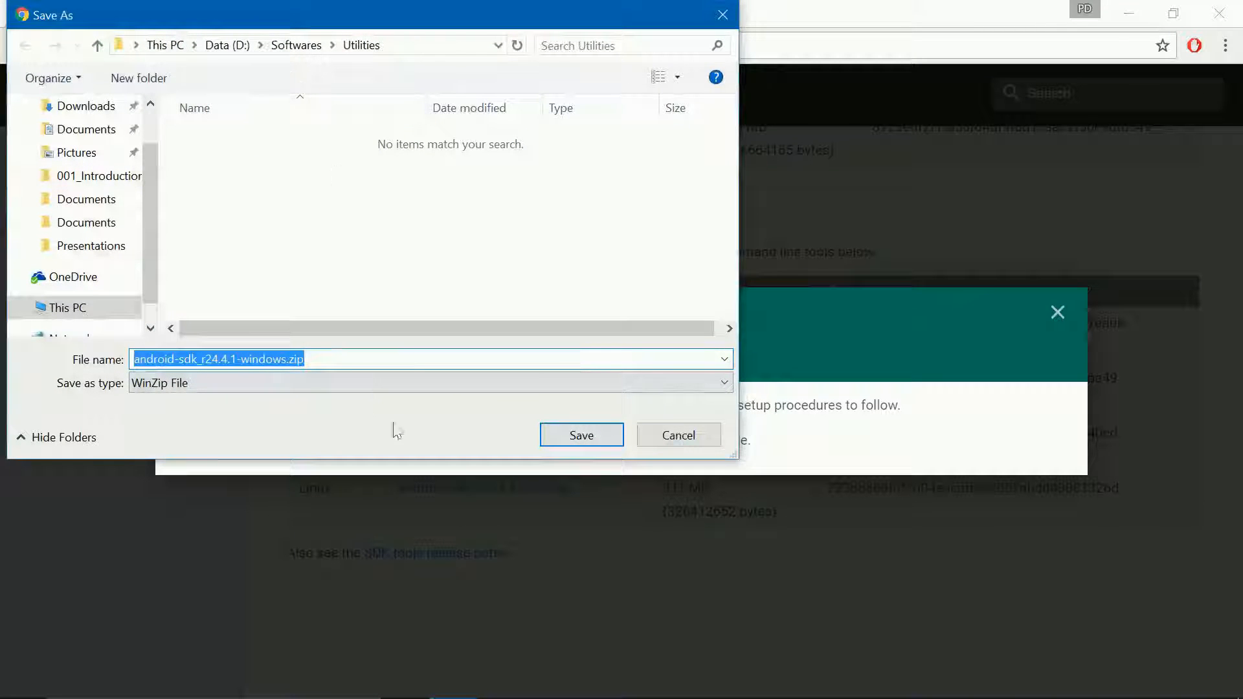
left_click(98, 108)
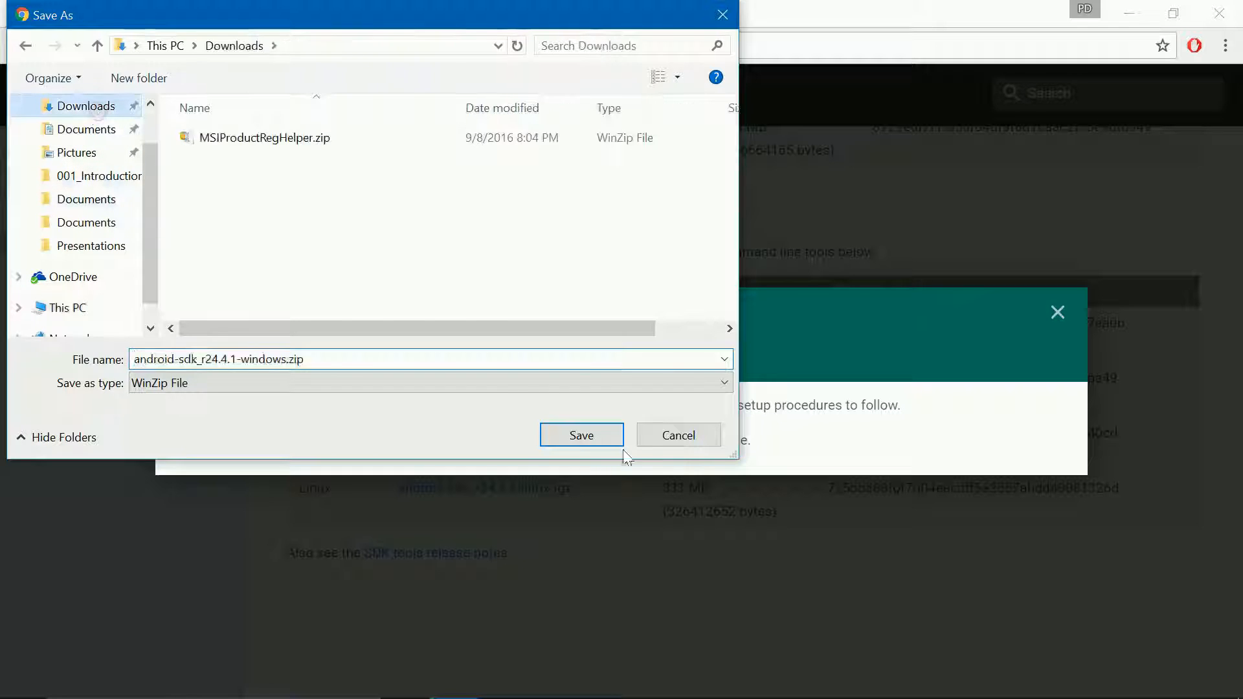
left_click(594, 435)
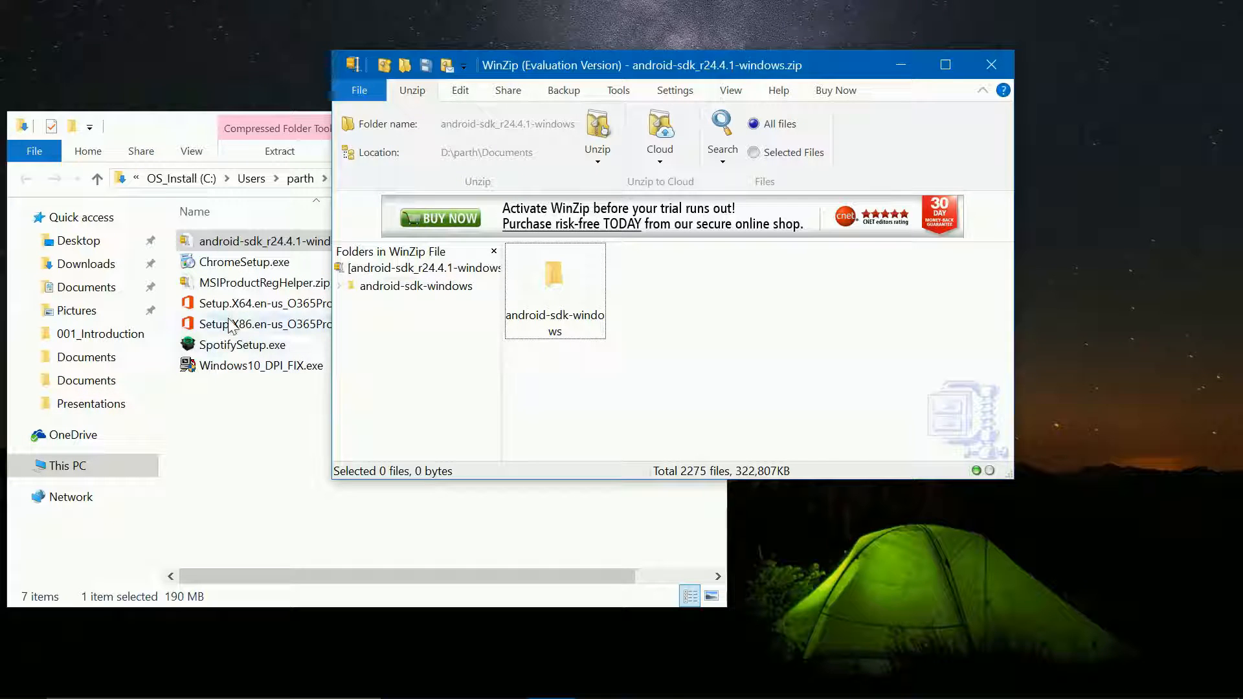
Step: Drag the android-sdk-windows folder out of WinZip into Downloads in File Explorer
left_click_drag(705, 65, 800, 51)
left_click_drag(650, 275, 250, 417)
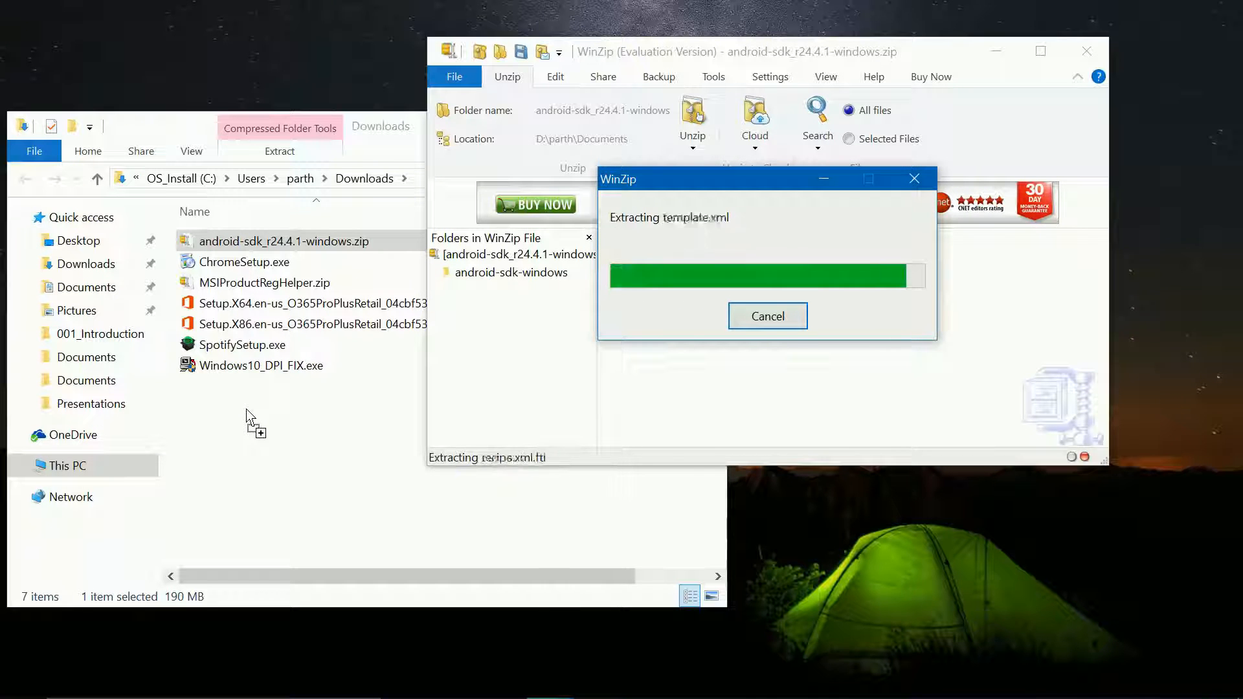
left_click_drag(381, 129, 521, 86)
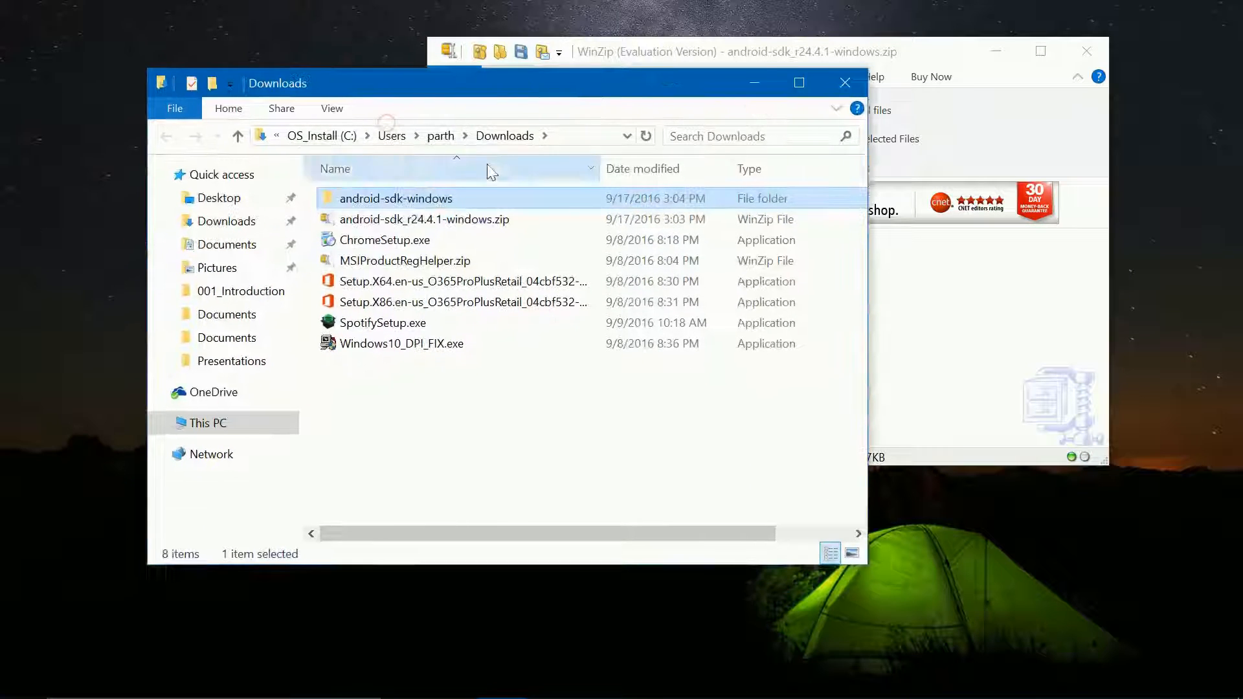
Step: Rename the extracted android-sdk-windows folder to sdk
double_click(404, 204)
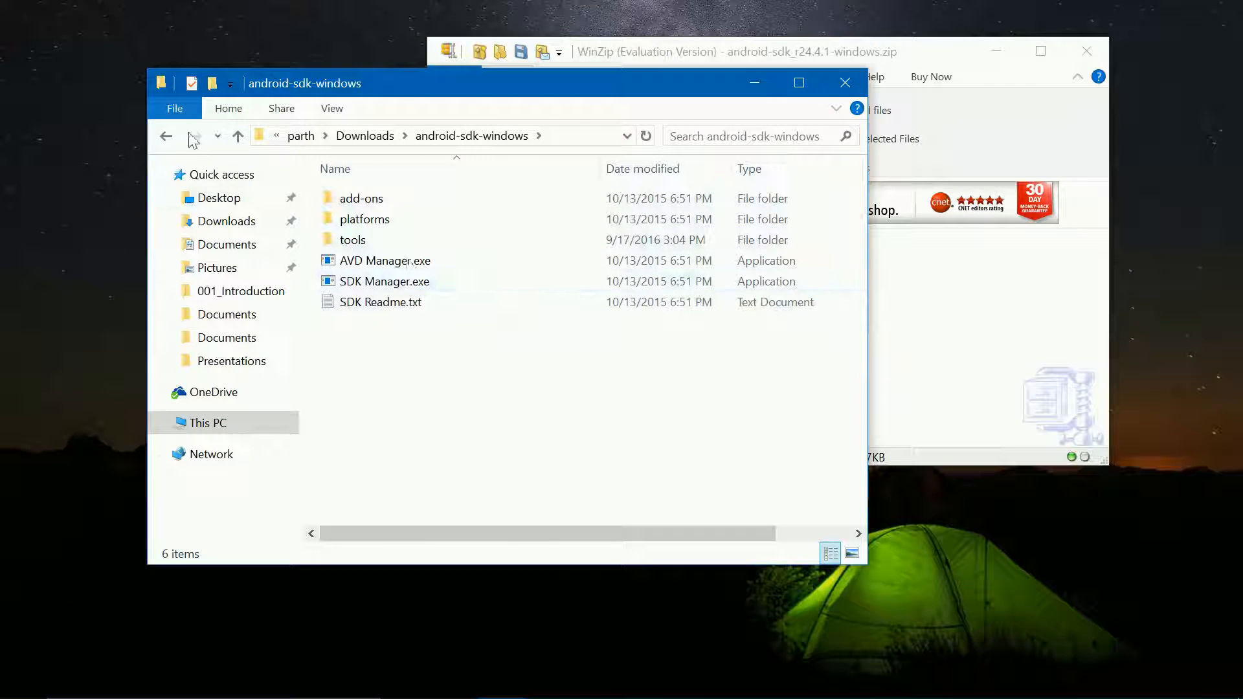
left_click(169, 137)
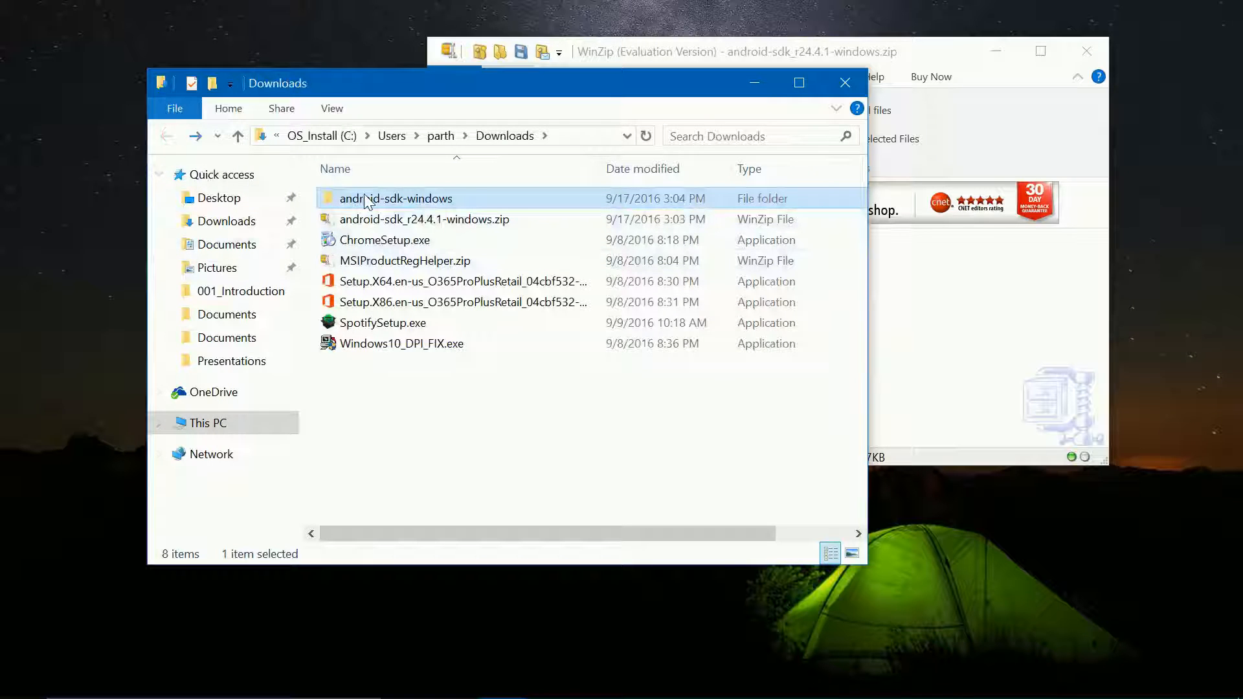
left_click(365, 199)
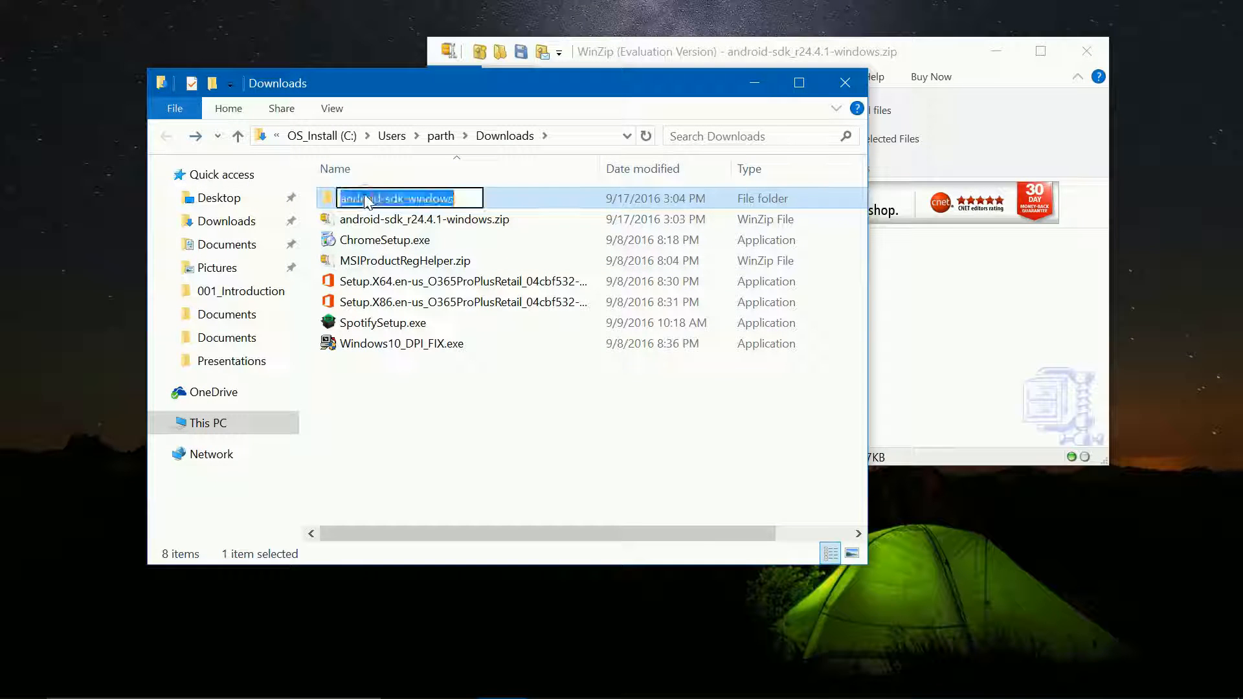
type("sdk")
key("Return")
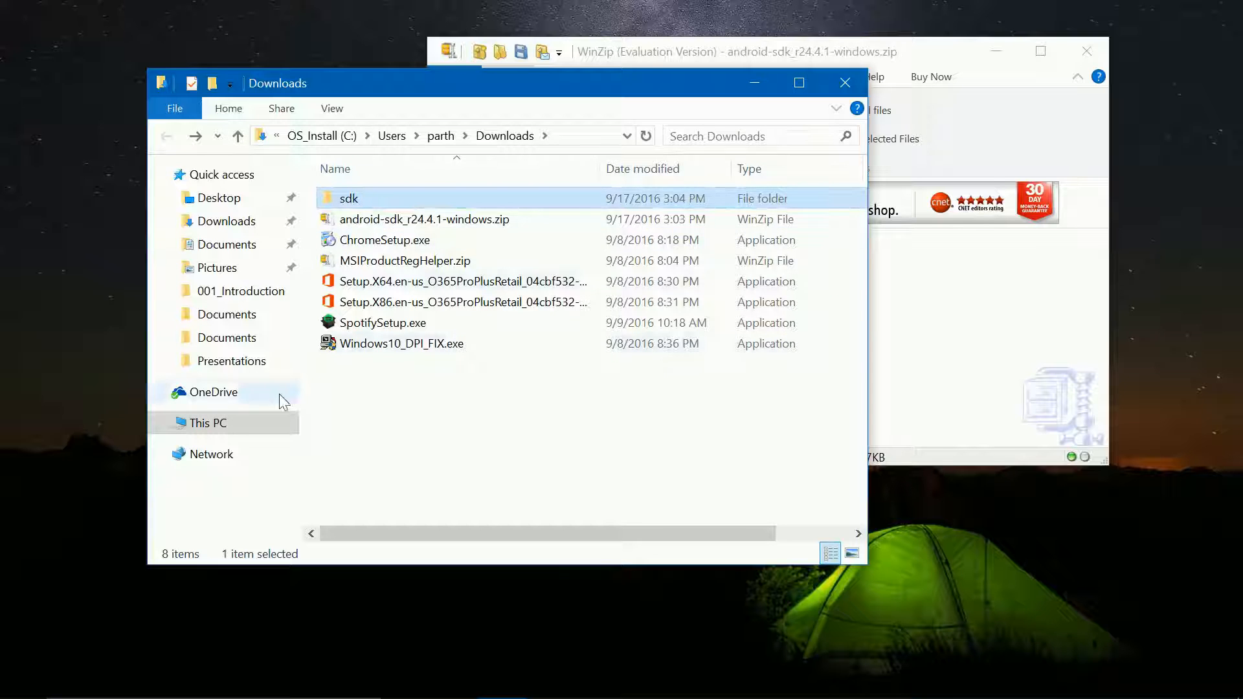
Step: Paste the sdk folder into C:\Development\Android and launch SDK Manager.exe from it
left_click(216, 426)
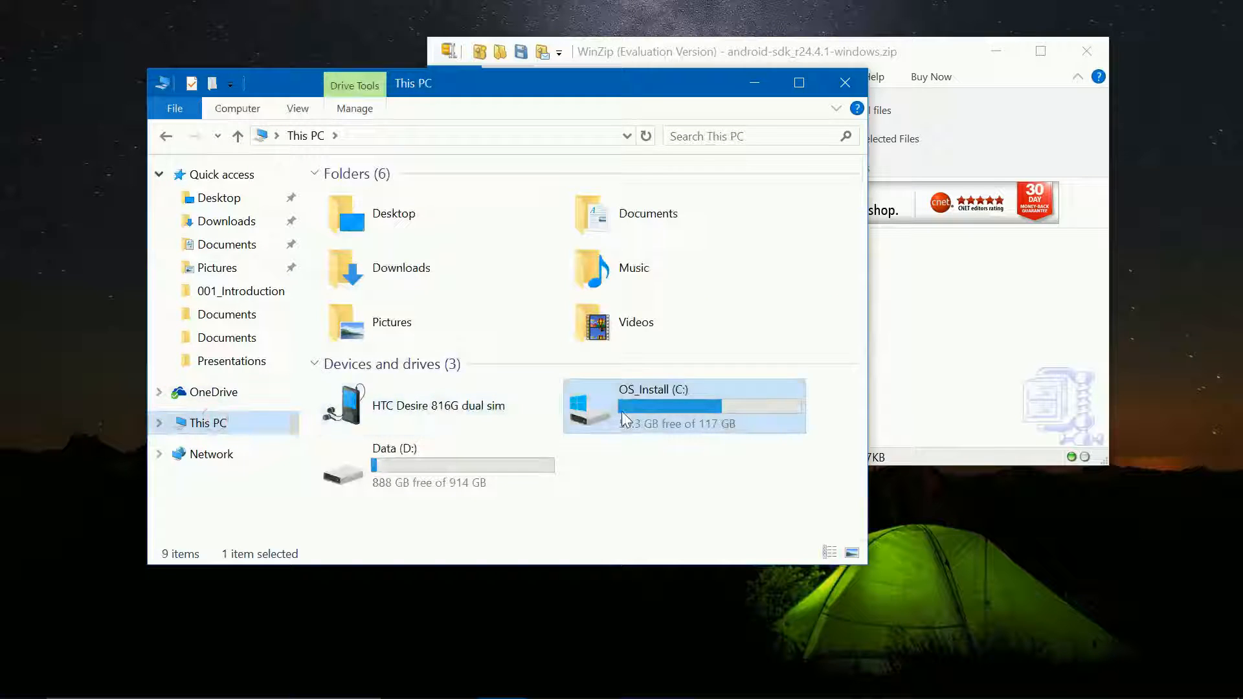
double_click(621, 410)
double_click(352, 199)
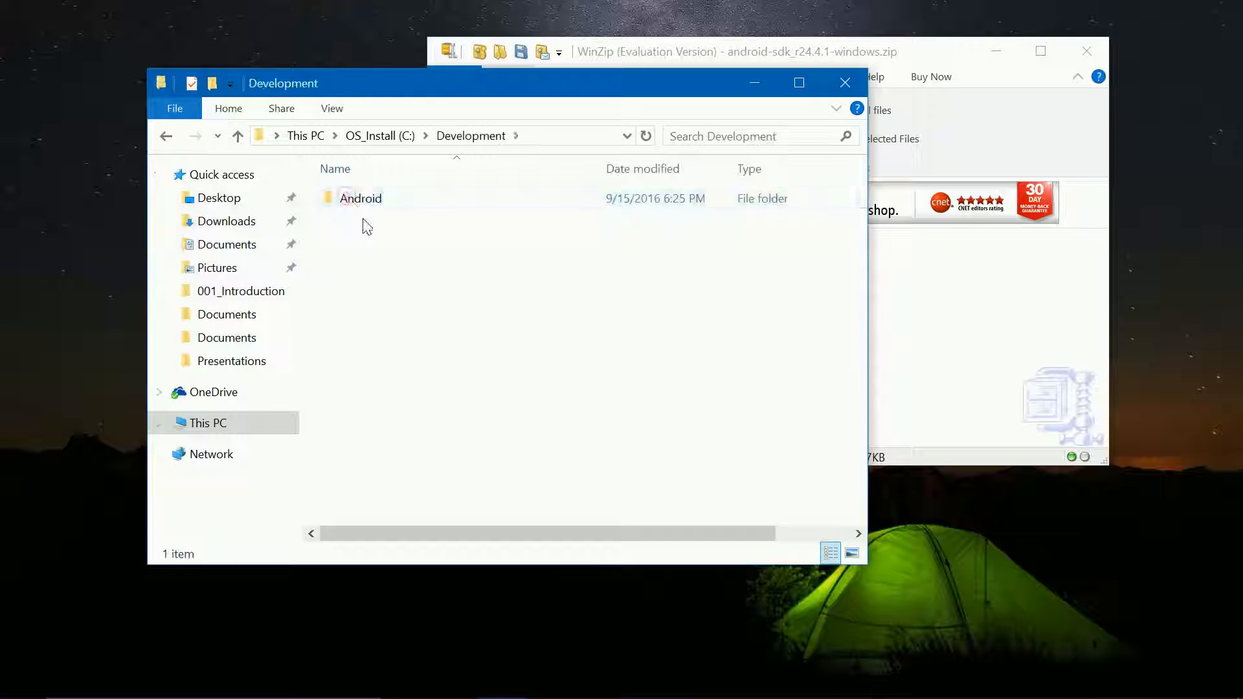
double_click(362, 200)
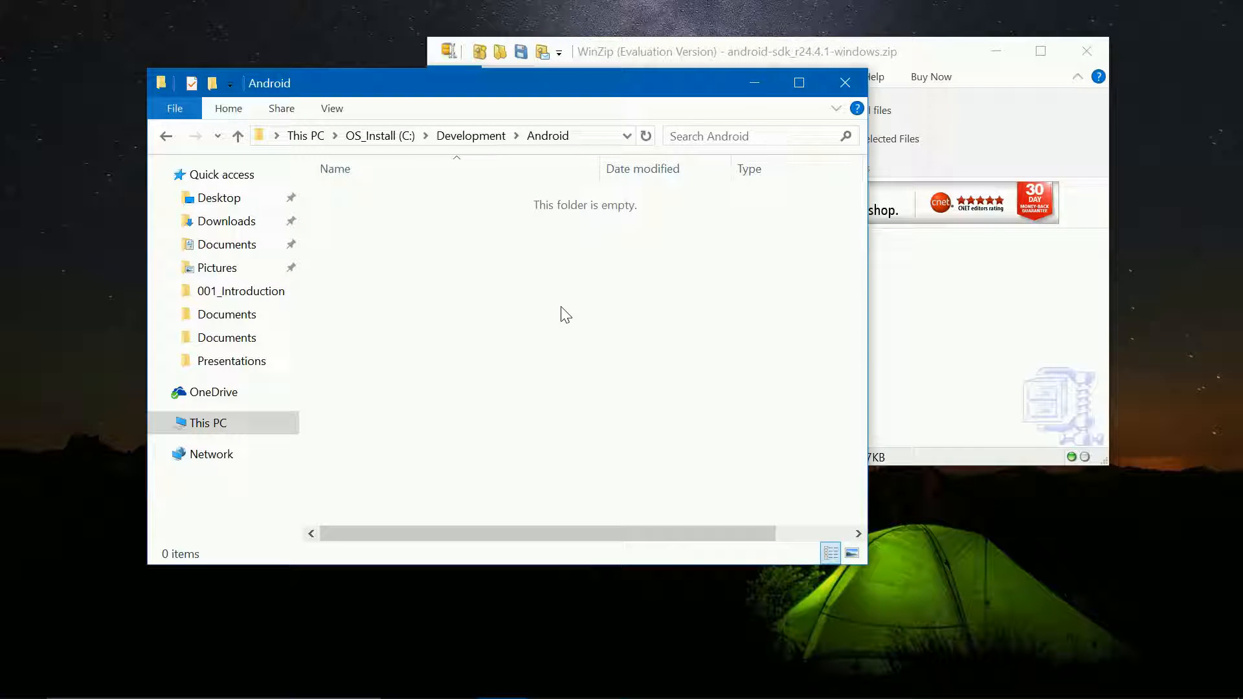
left_click(586, 139)
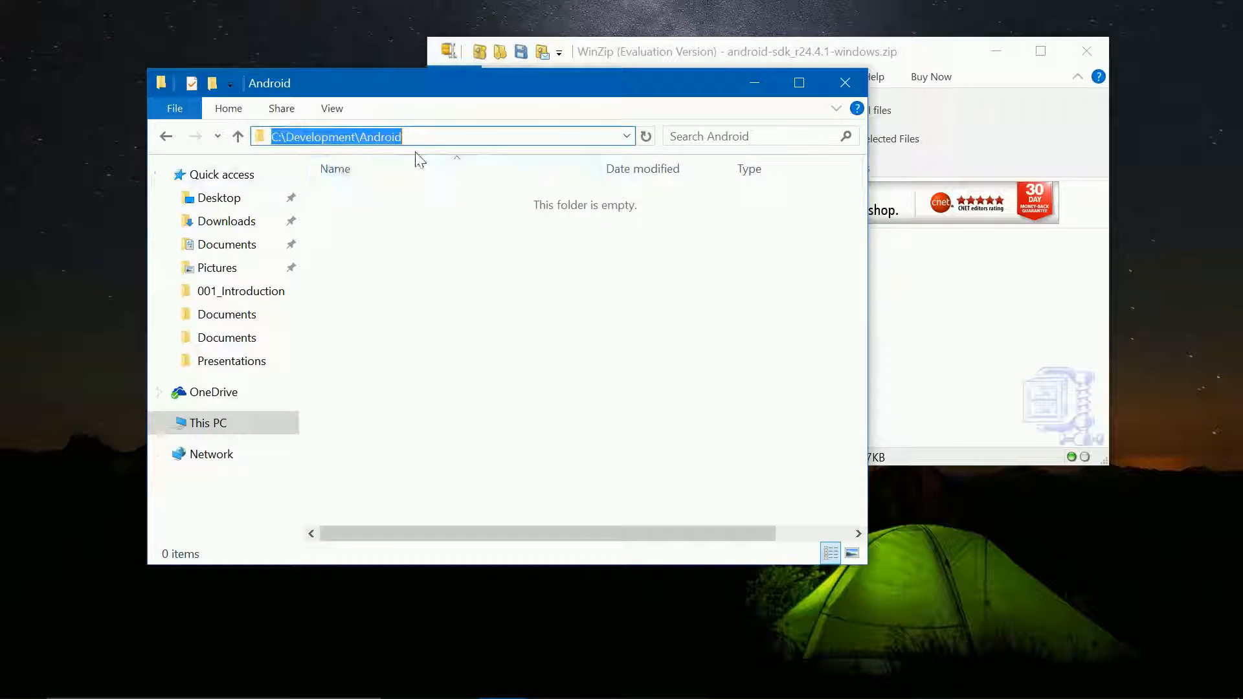
left_click(461, 234)
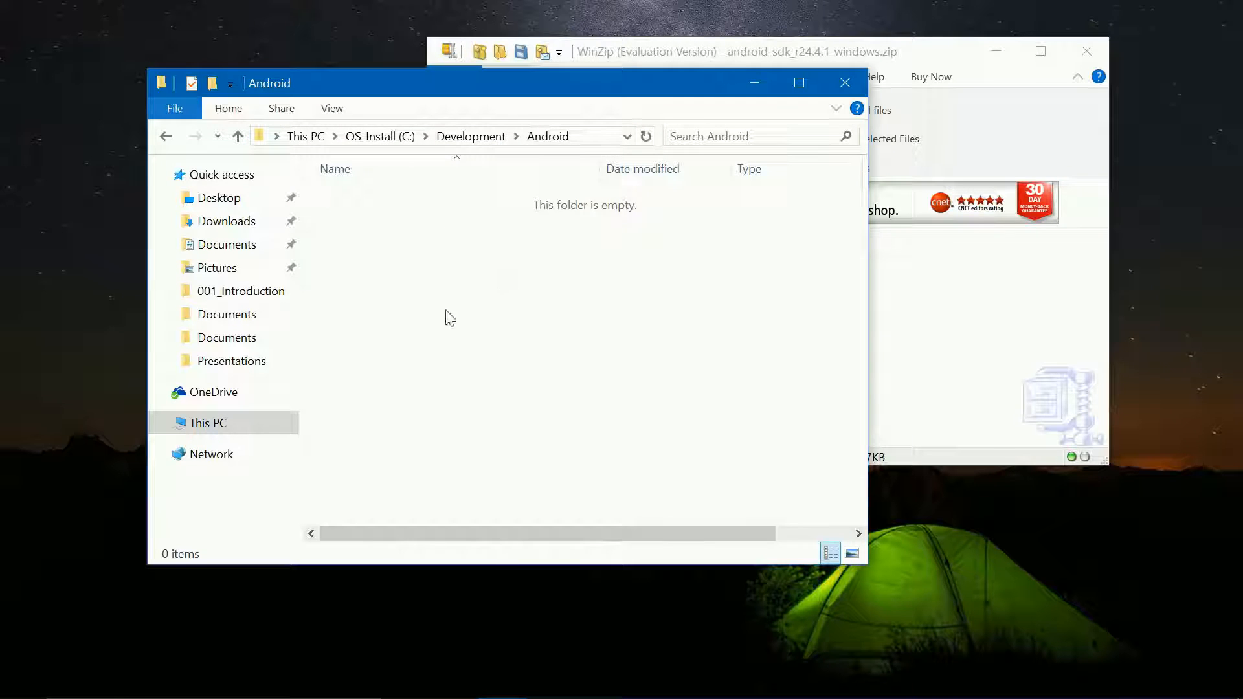
key("ctrl+v")
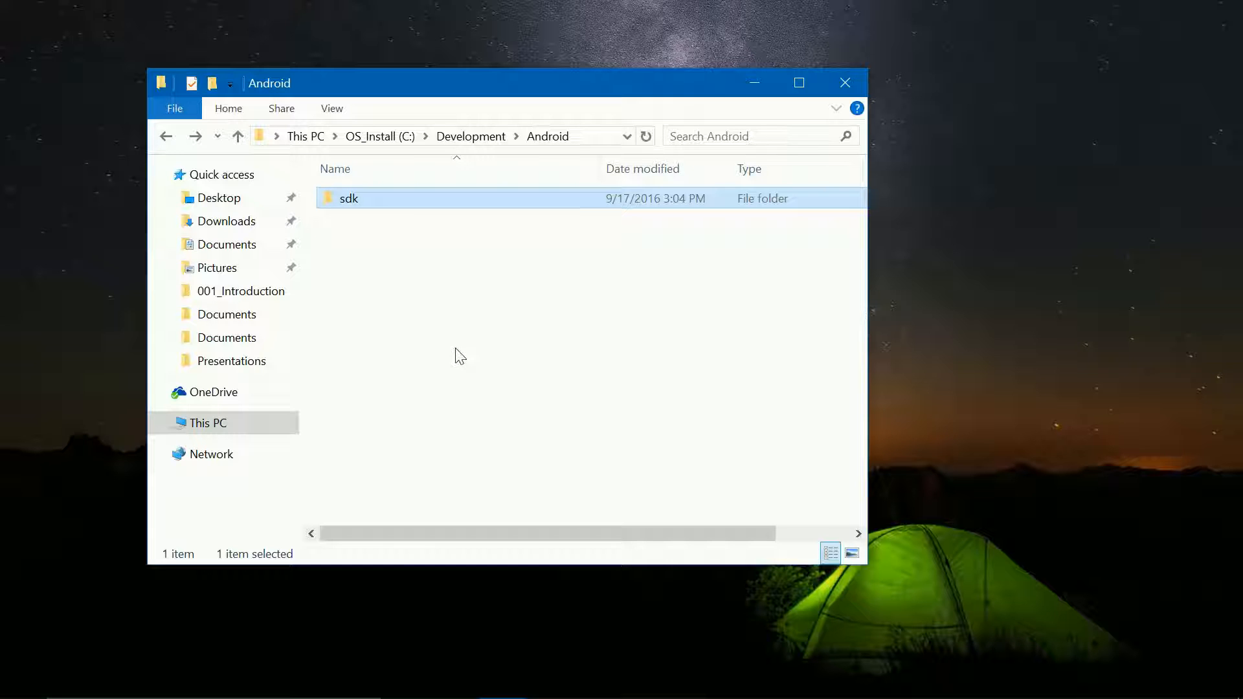
double_click(353, 200)
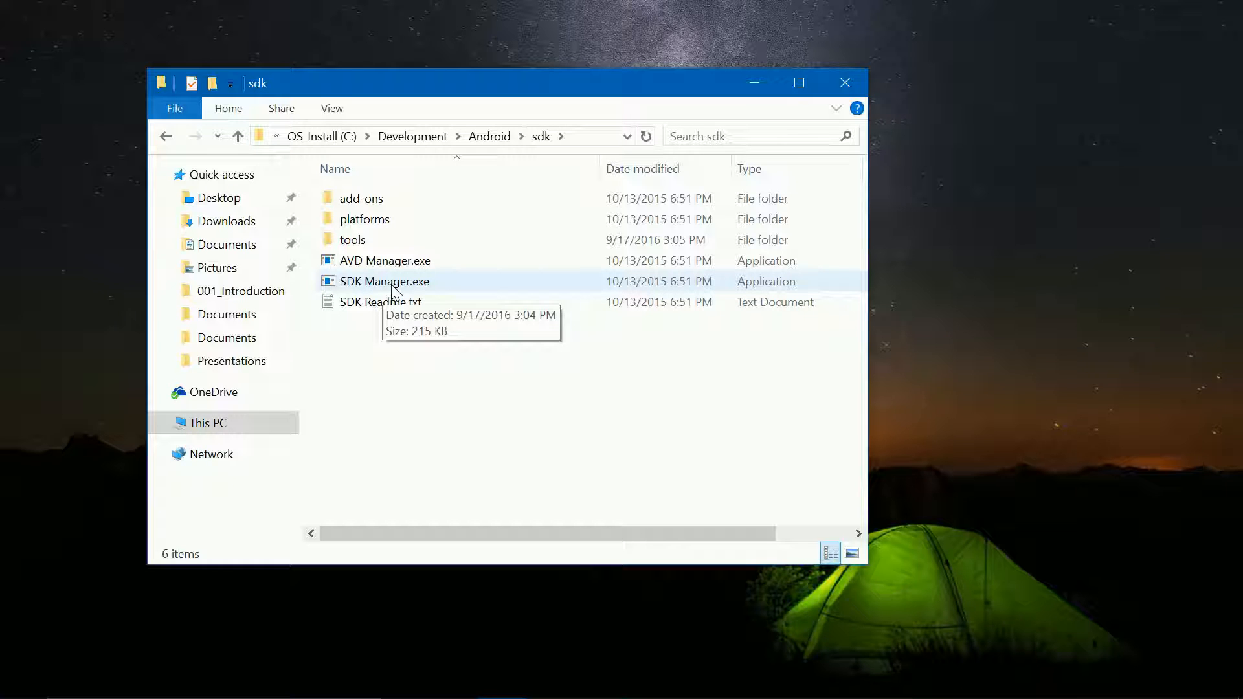
double_click(388, 282)
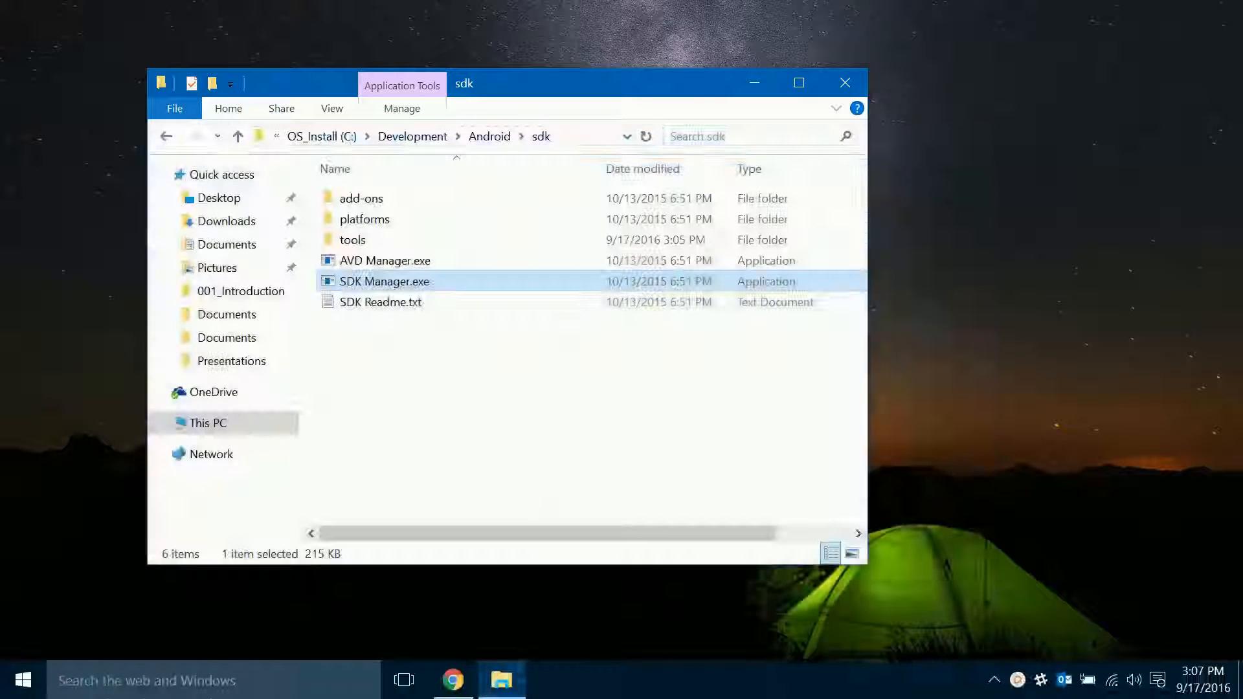
Step: Close the duplicate SDK Manager windows and maximize the remaining one
left_click(405, 282)
left_click_drag(467, 82, 839, 89)
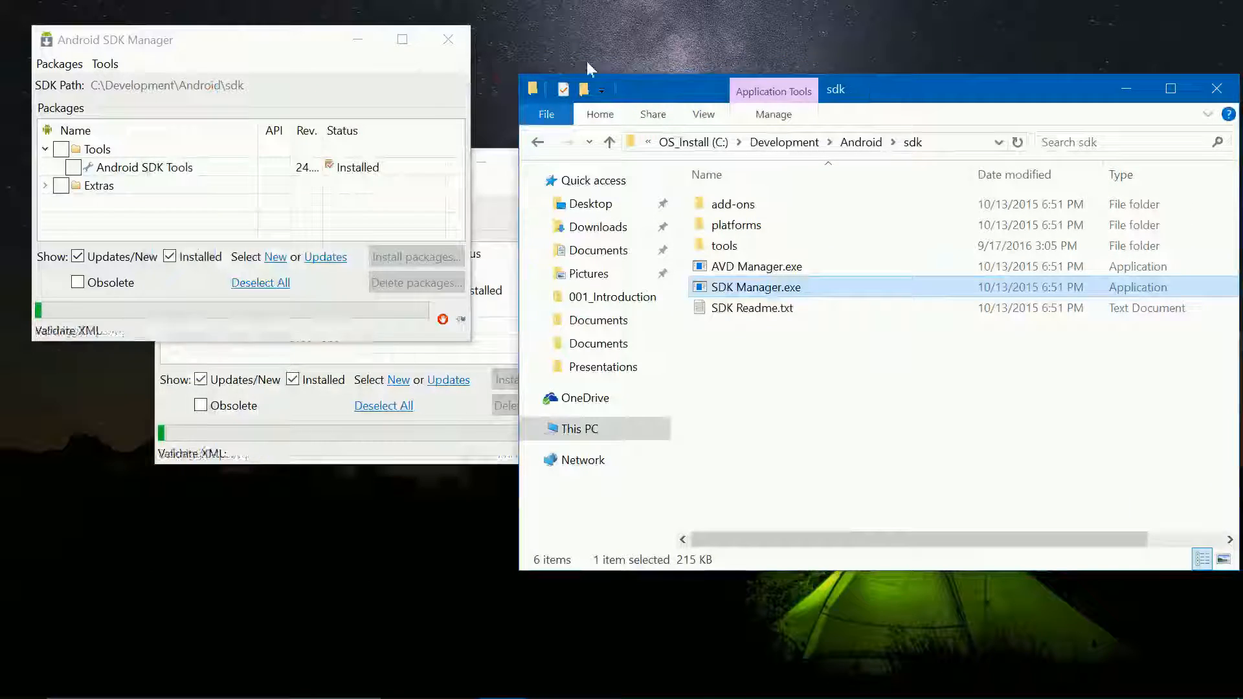
left_click(422, 140)
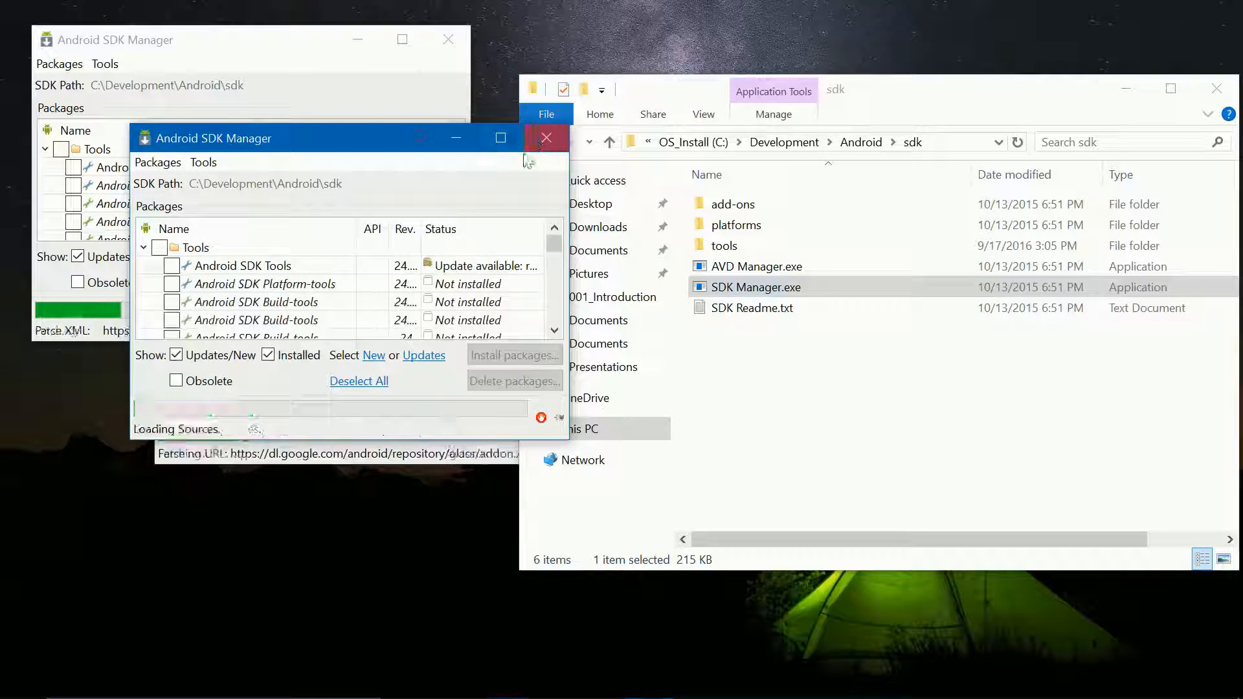
left_click(540, 137)
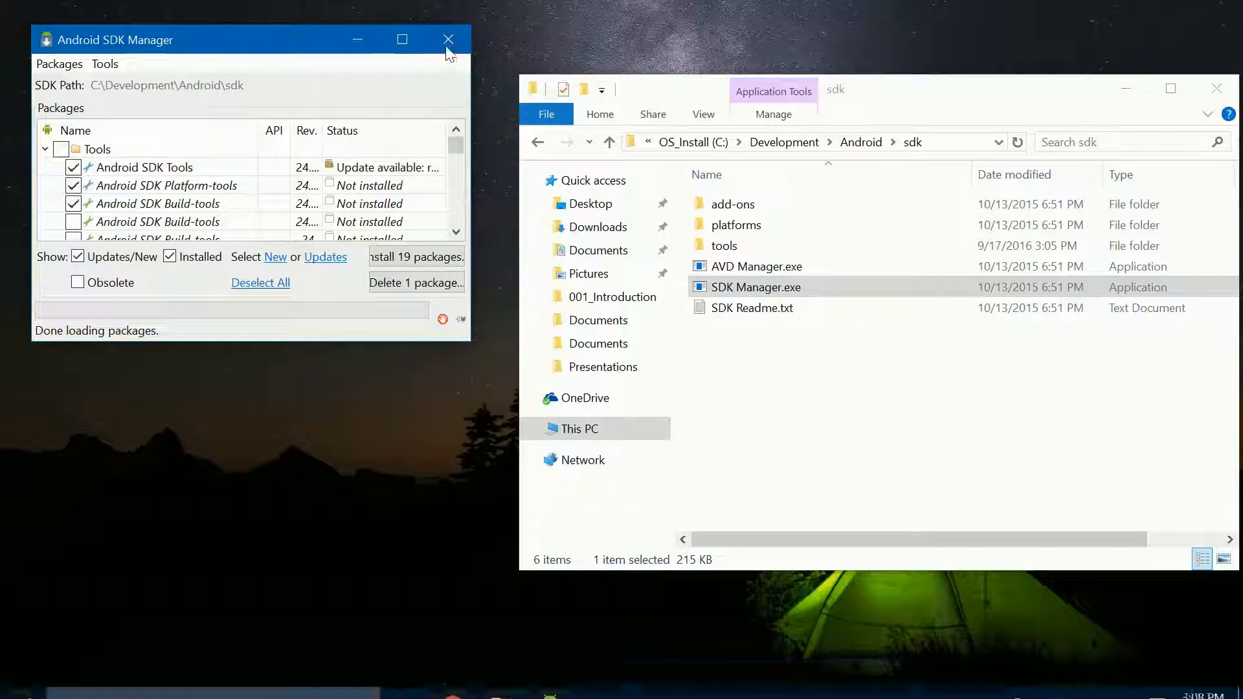
left_click(448, 39)
left_click(549, 679)
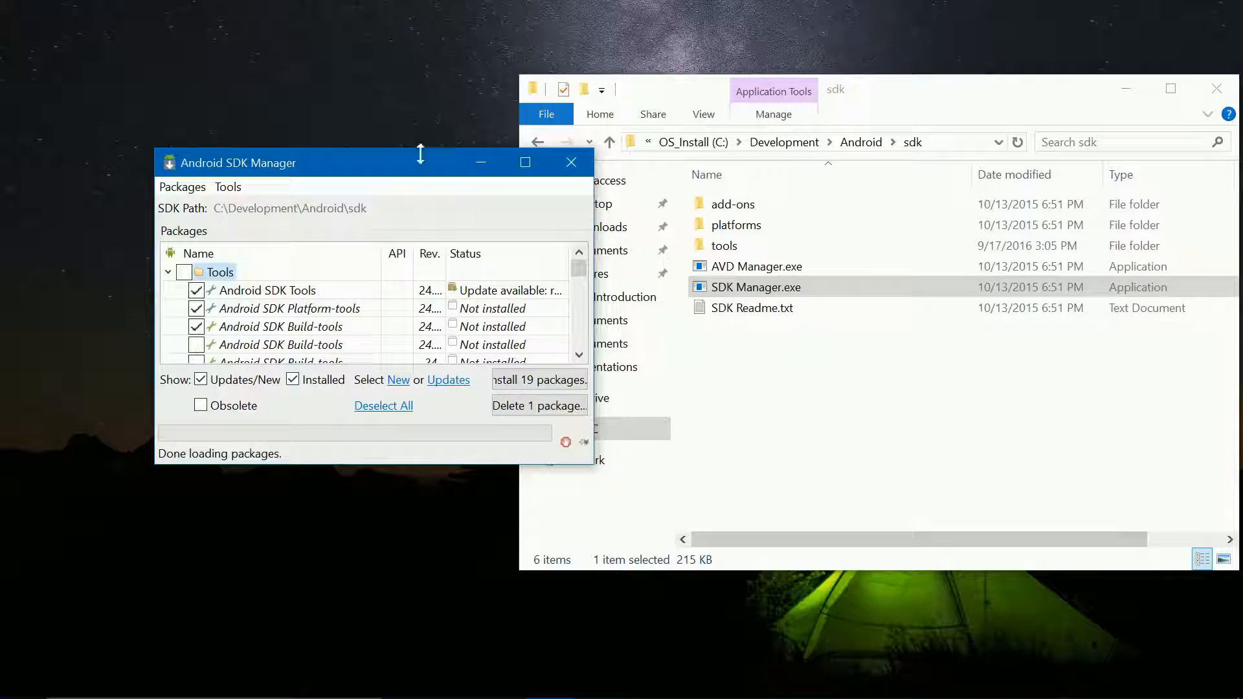
left_click(525, 162)
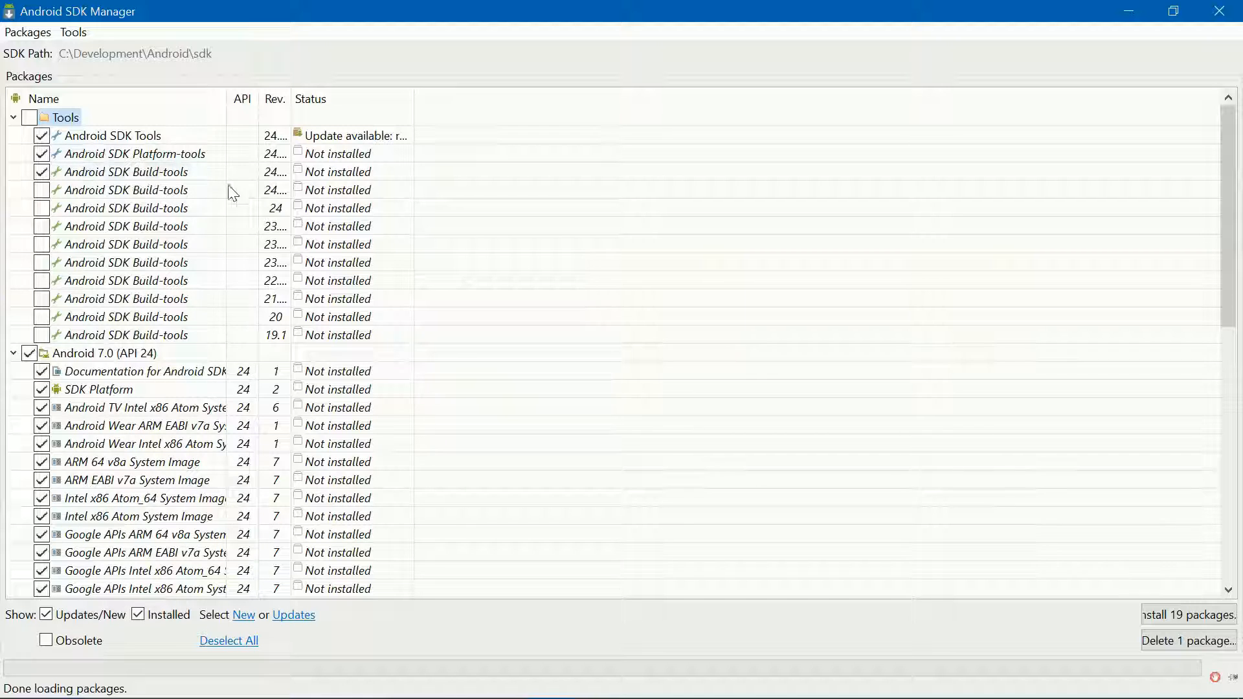
Step: Deselect the Android 7.0 (API 24) packages and collapse the unneeded package groups
left_click(29, 352)
left_click(13, 352)
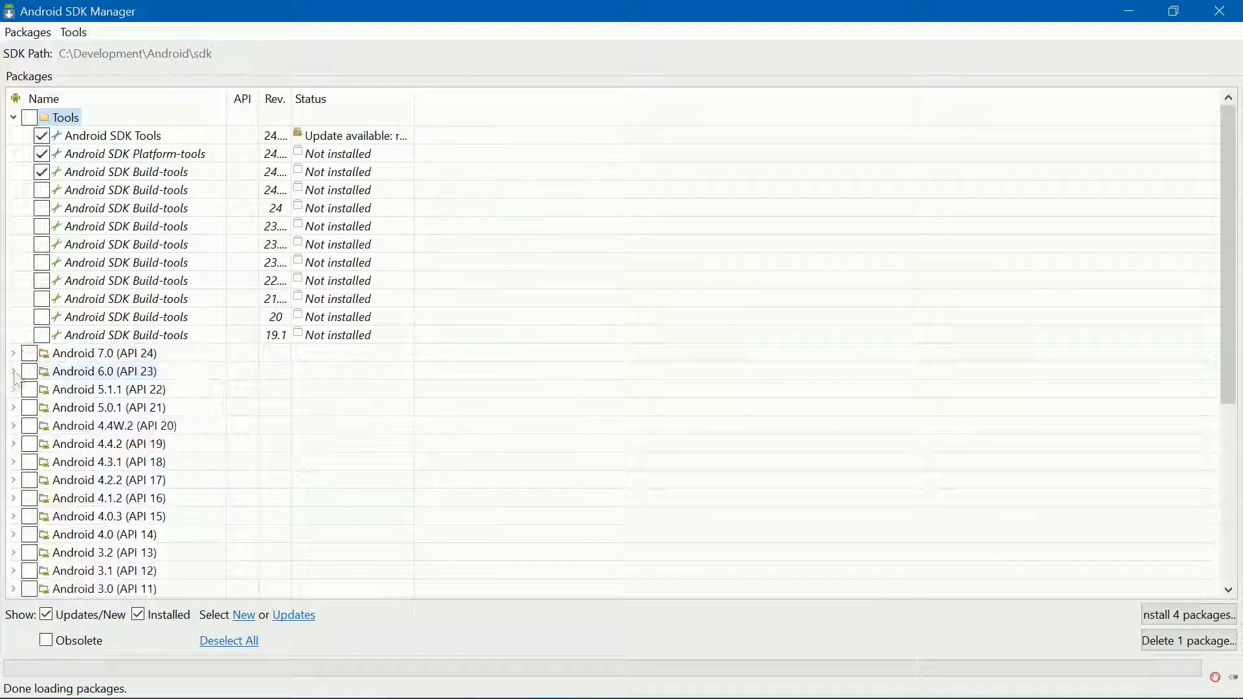
left_click(13, 371)
scroll(87, 442, "down", 1)
scroll(86, 442, "down", 3)
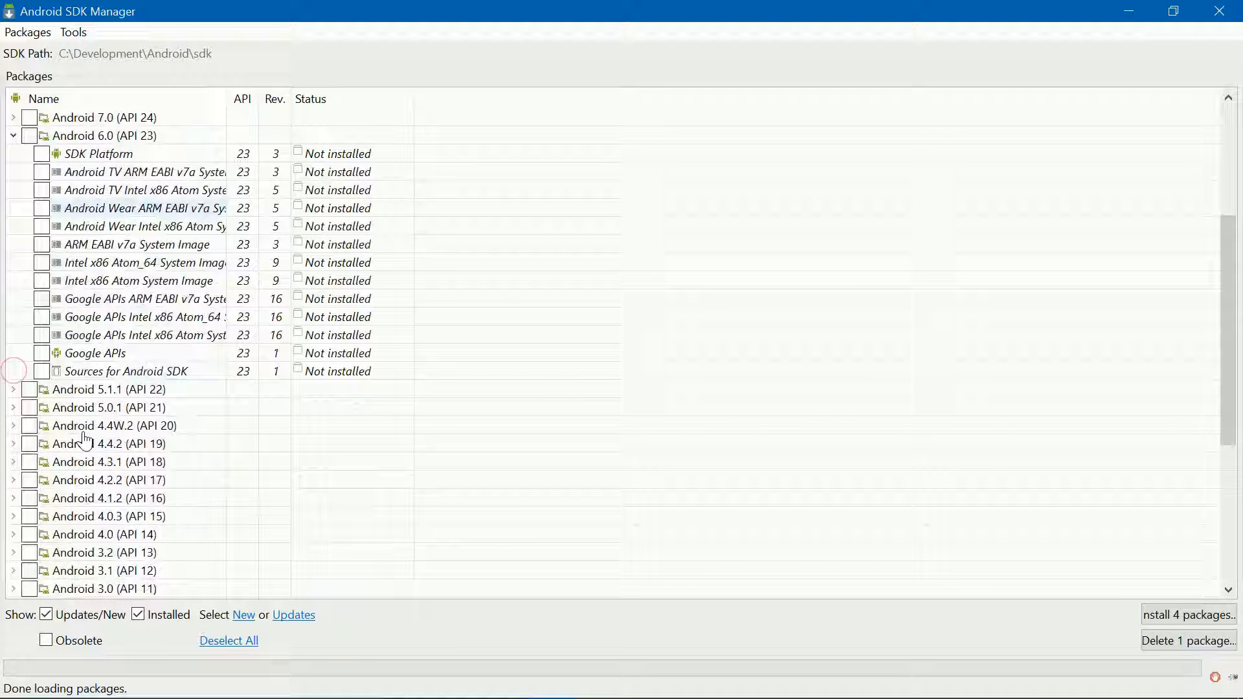
scroll(86, 442, "up", 3)
left_click(13, 299)
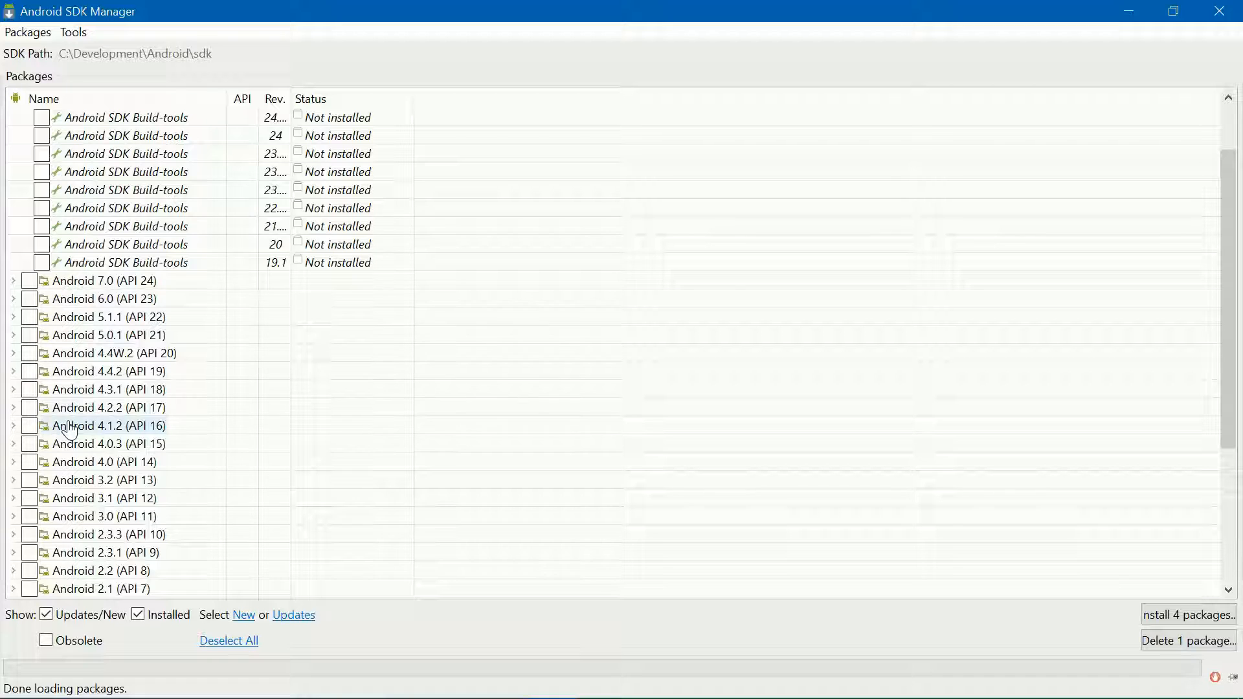
scroll(71, 430, "down", 3)
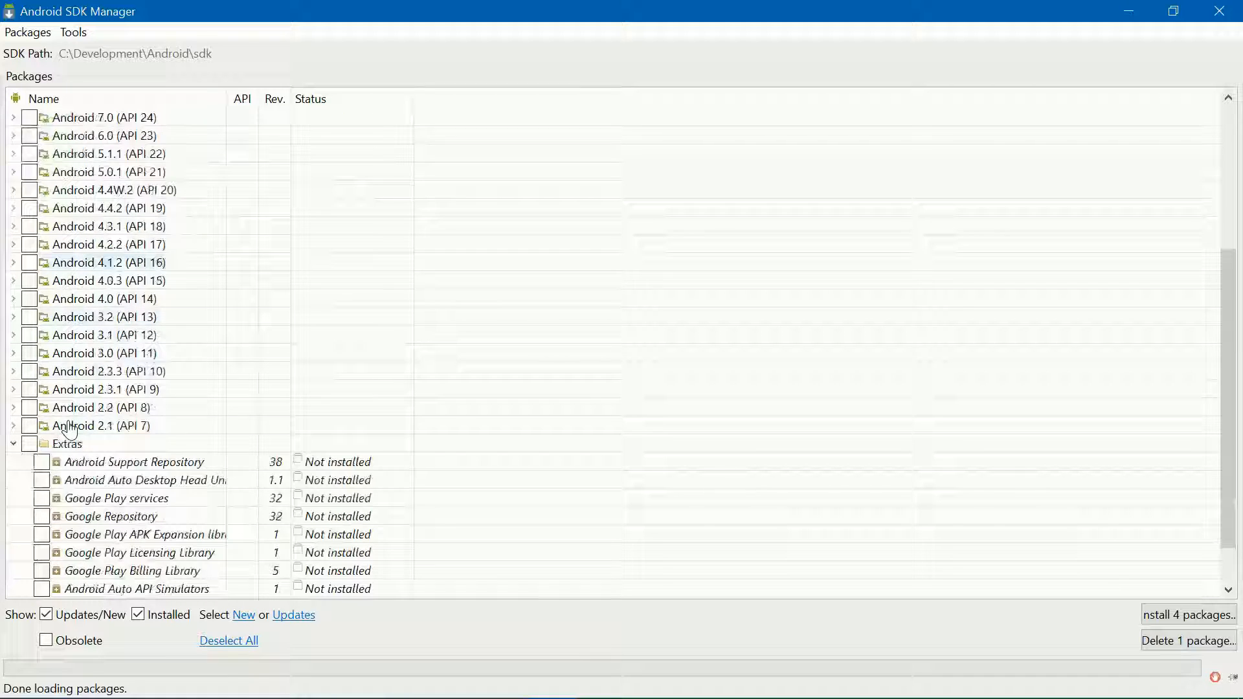
left_click(13, 444)
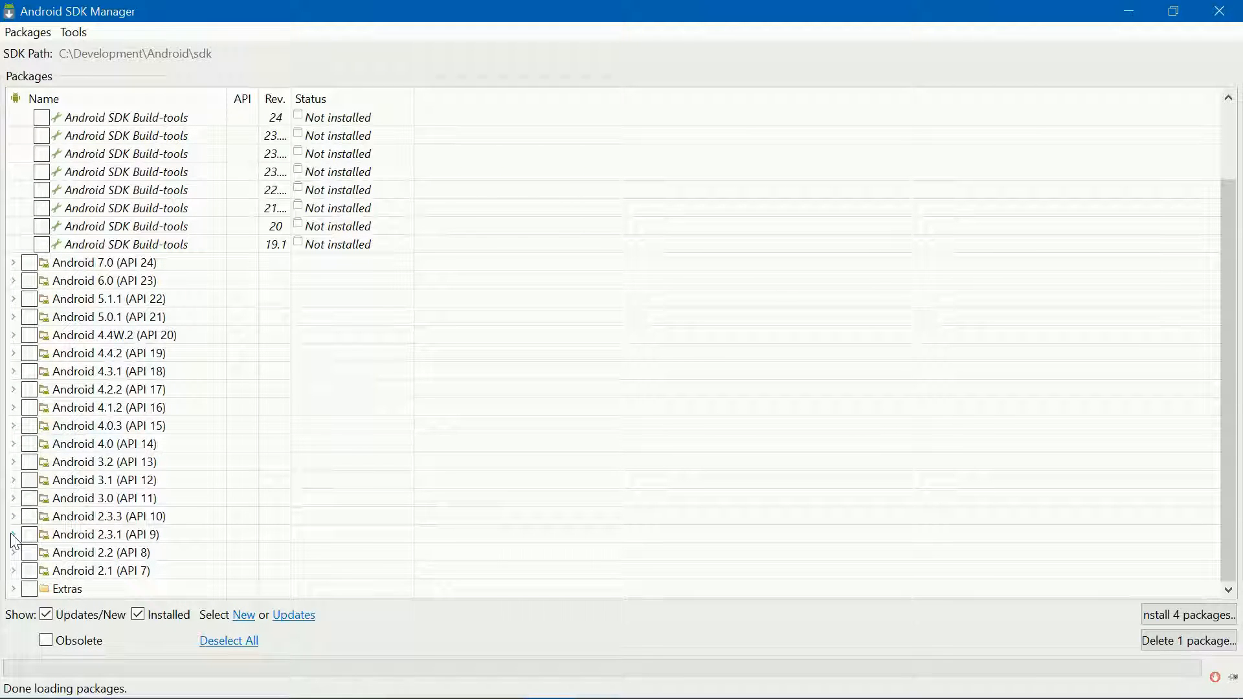
Step: Tick the Android 2.3.3 and 4.4.2 SDK Platforms, confirm Google USB Driver, and install 6 packages
left_click(13, 515)
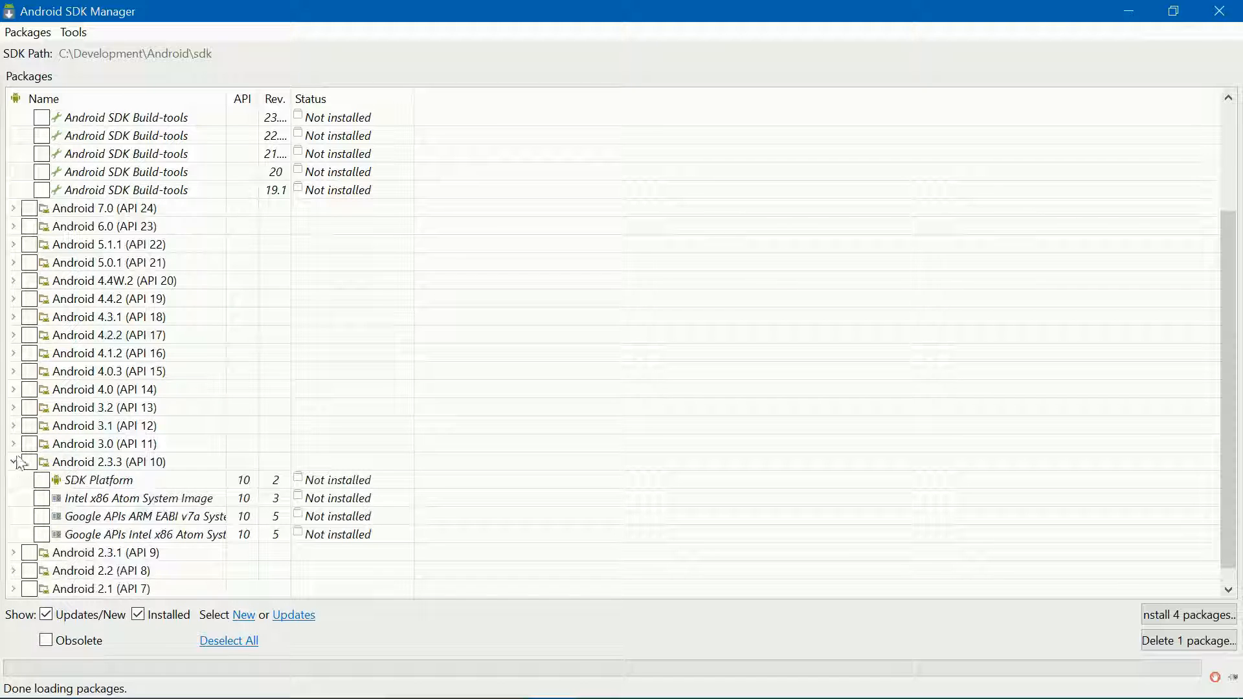
left_click(41, 484)
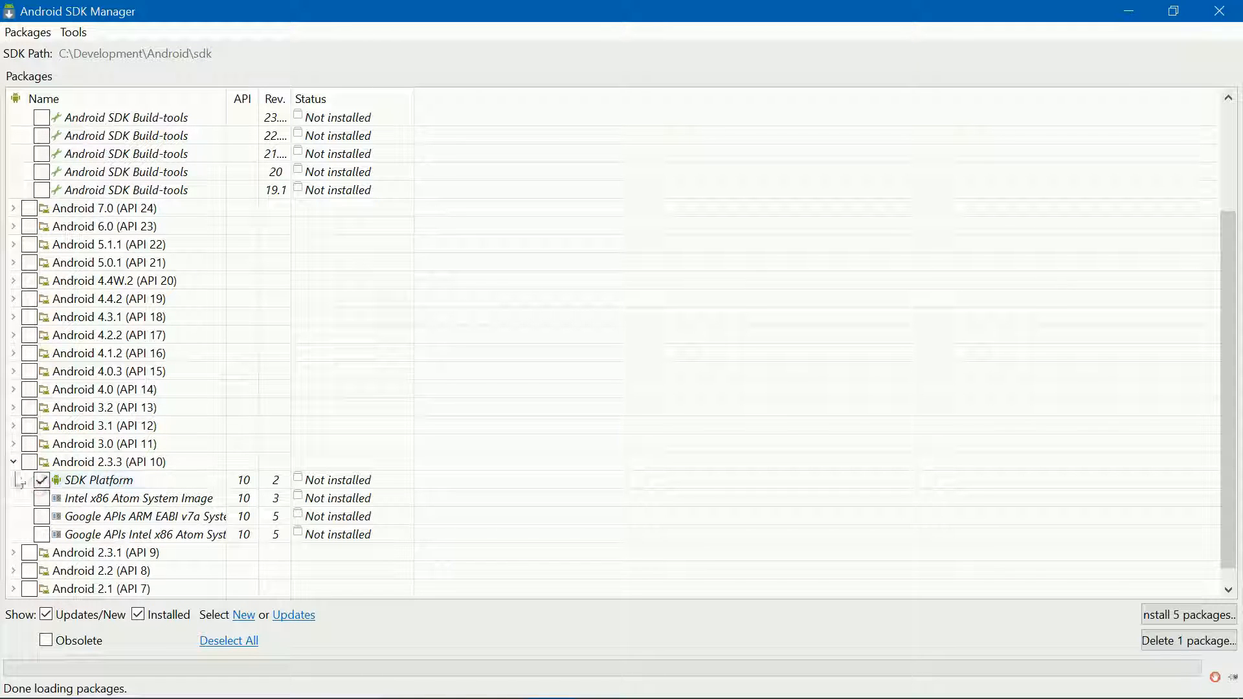
left_click(13, 461)
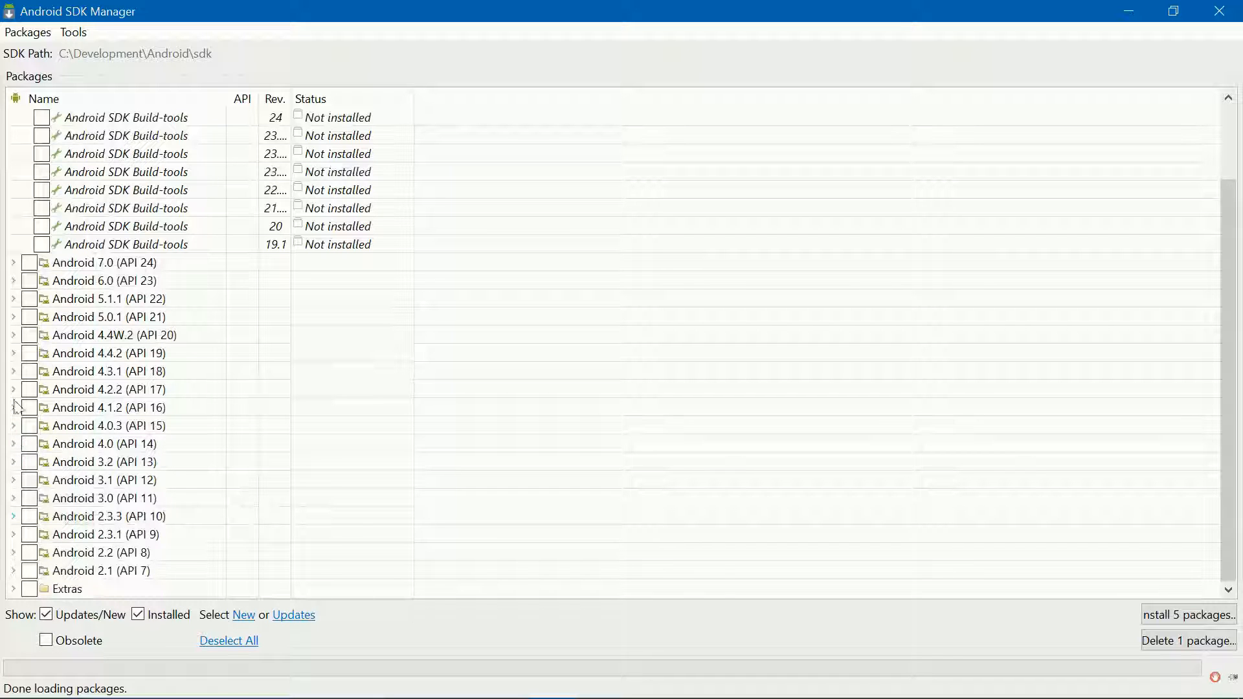
left_click(14, 353)
left_click(40, 371)
left_click(14, 353)
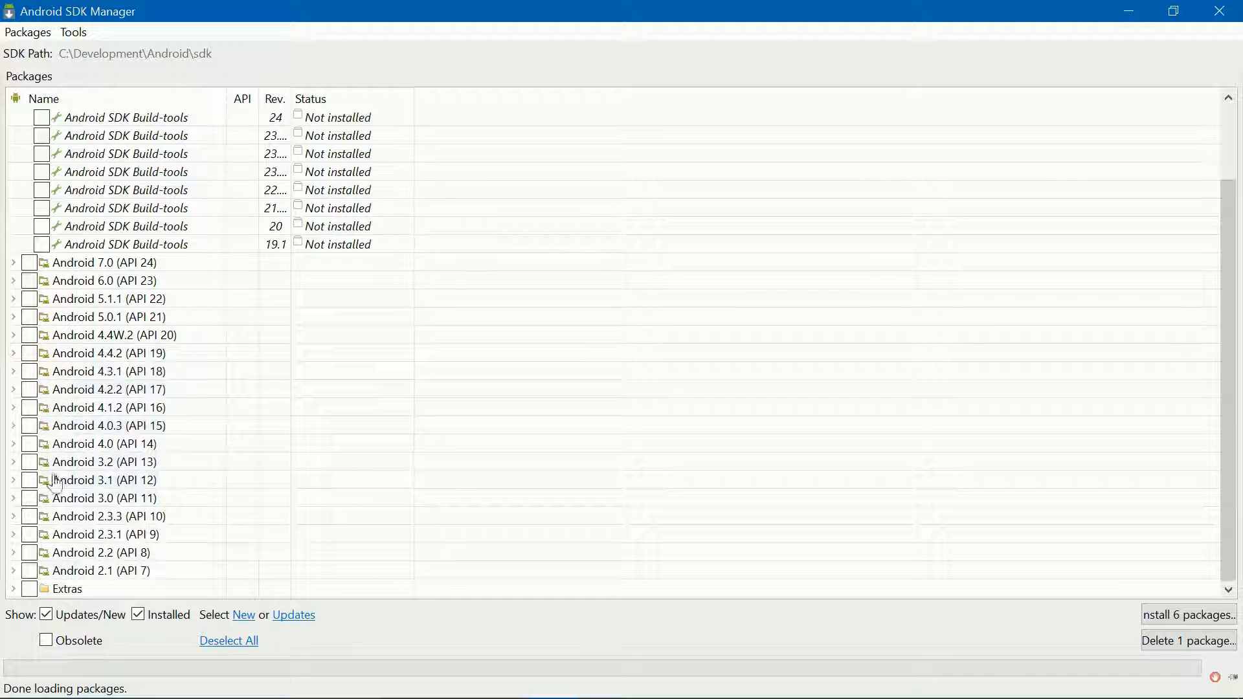
left_click(14, 589)
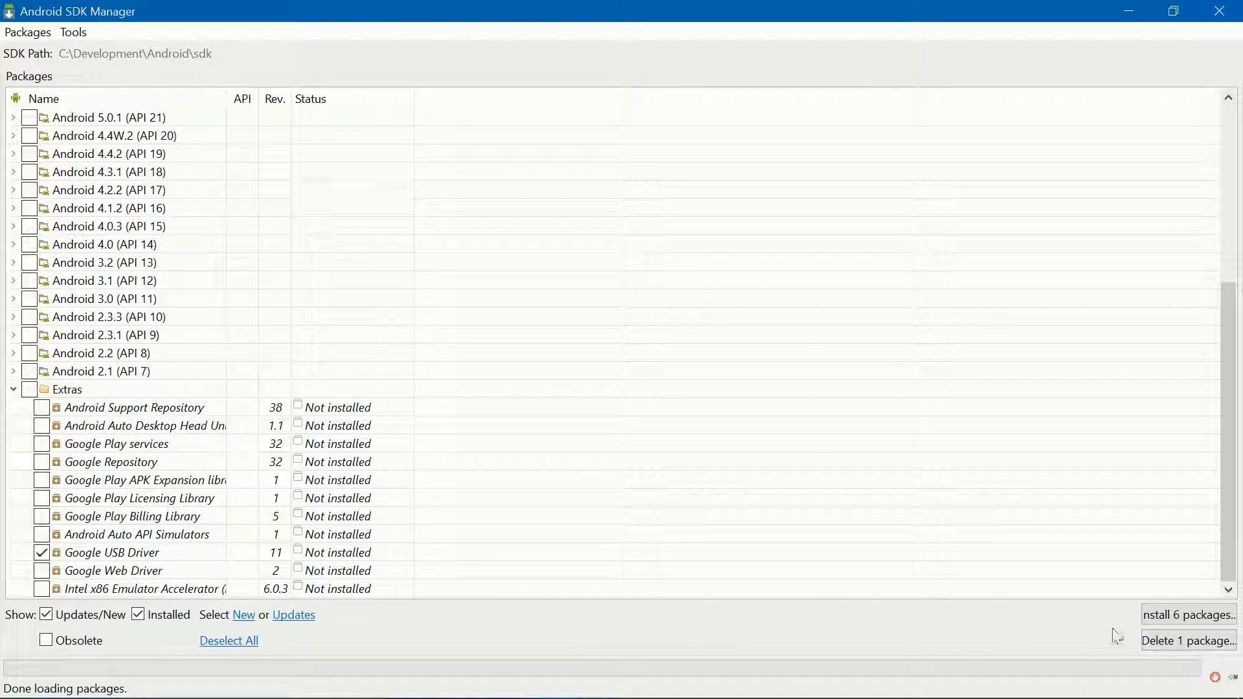
left_click(1170, 616)
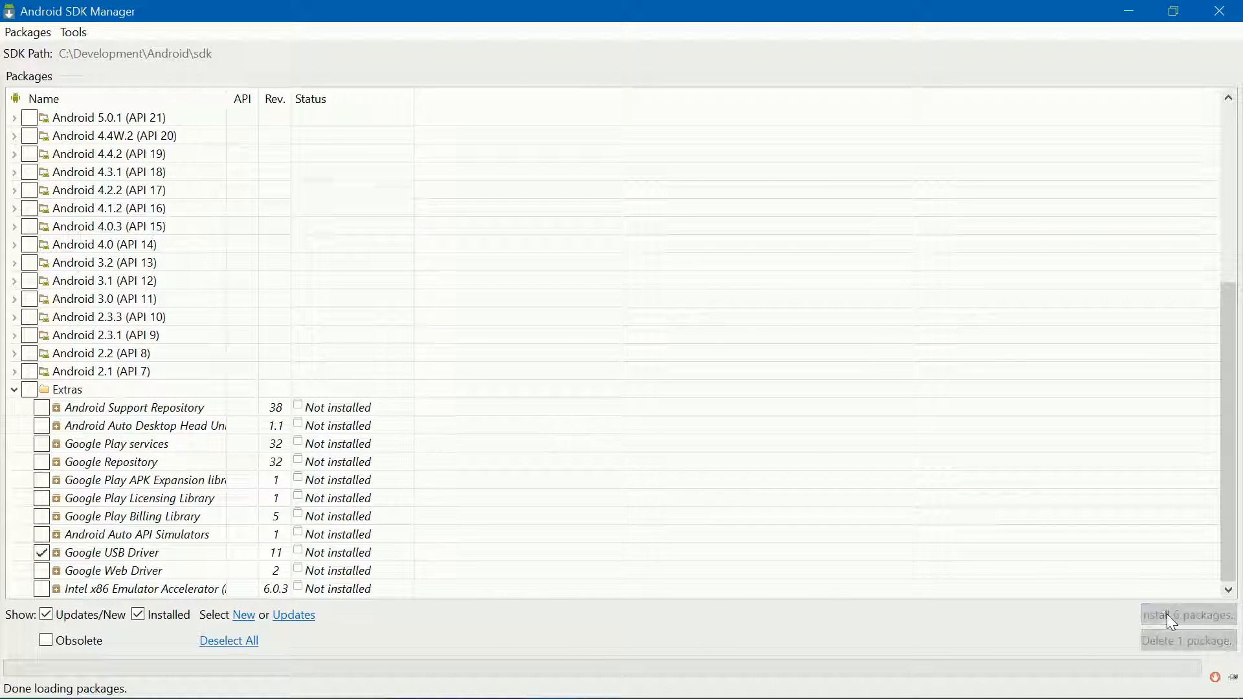
Step: Accept the licence and begin installing the six selected packages
left_click(752, 327)
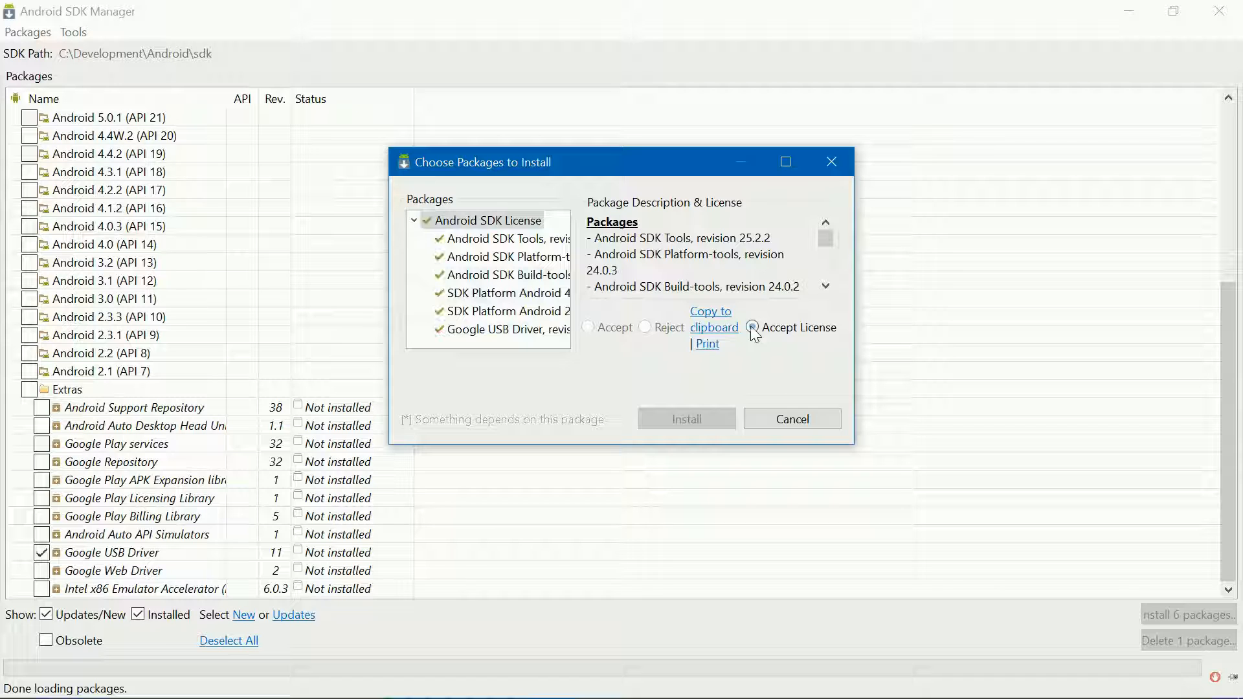
left_click(686, 419)
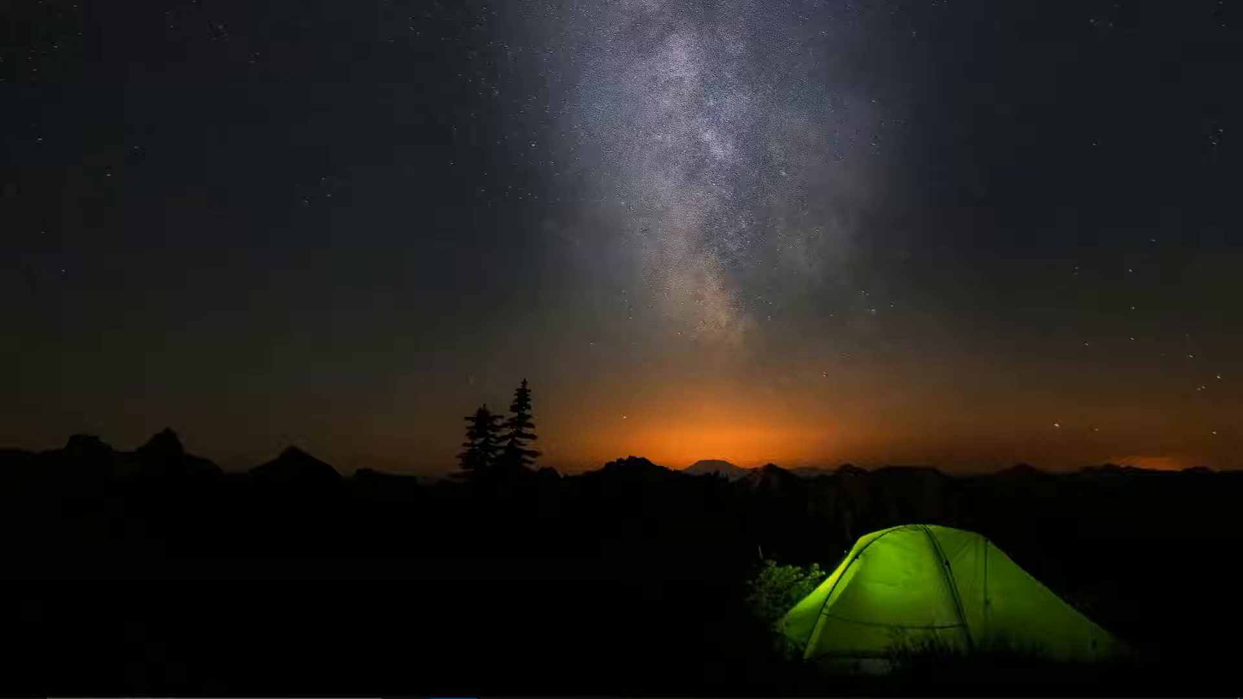
Step: Launch Unity from Windows Search and open the TestUnity project
mouse_move(330, 695)
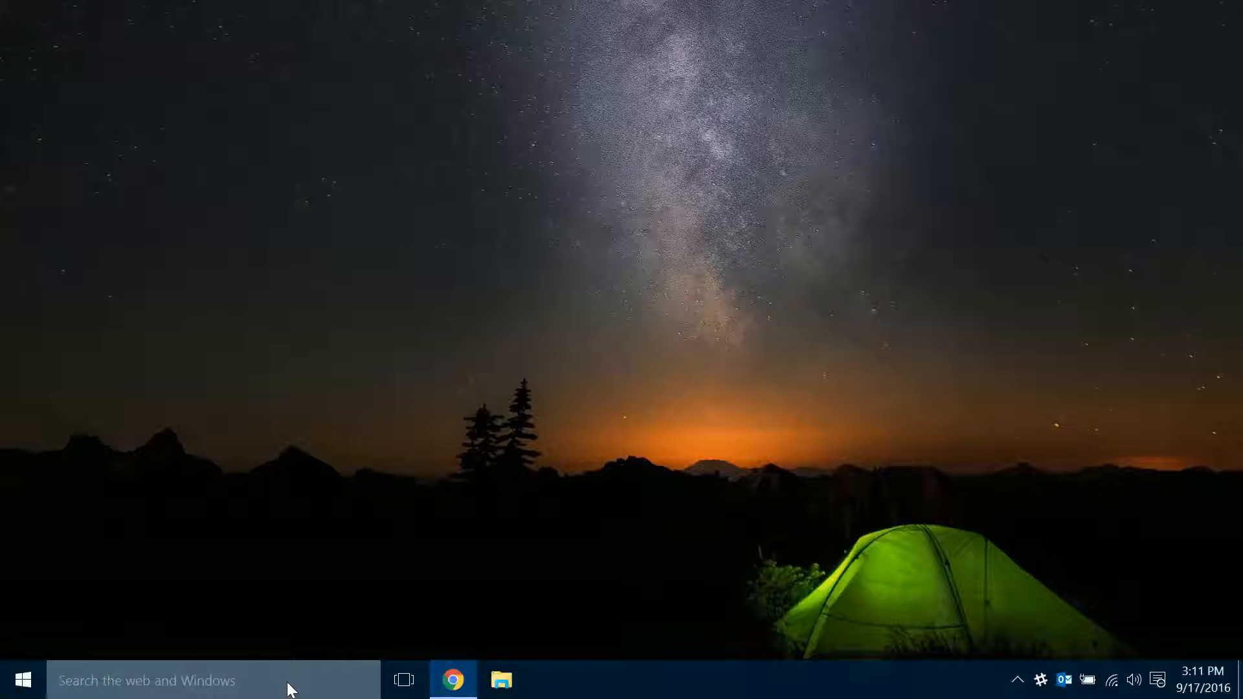
left_click(289, 688)
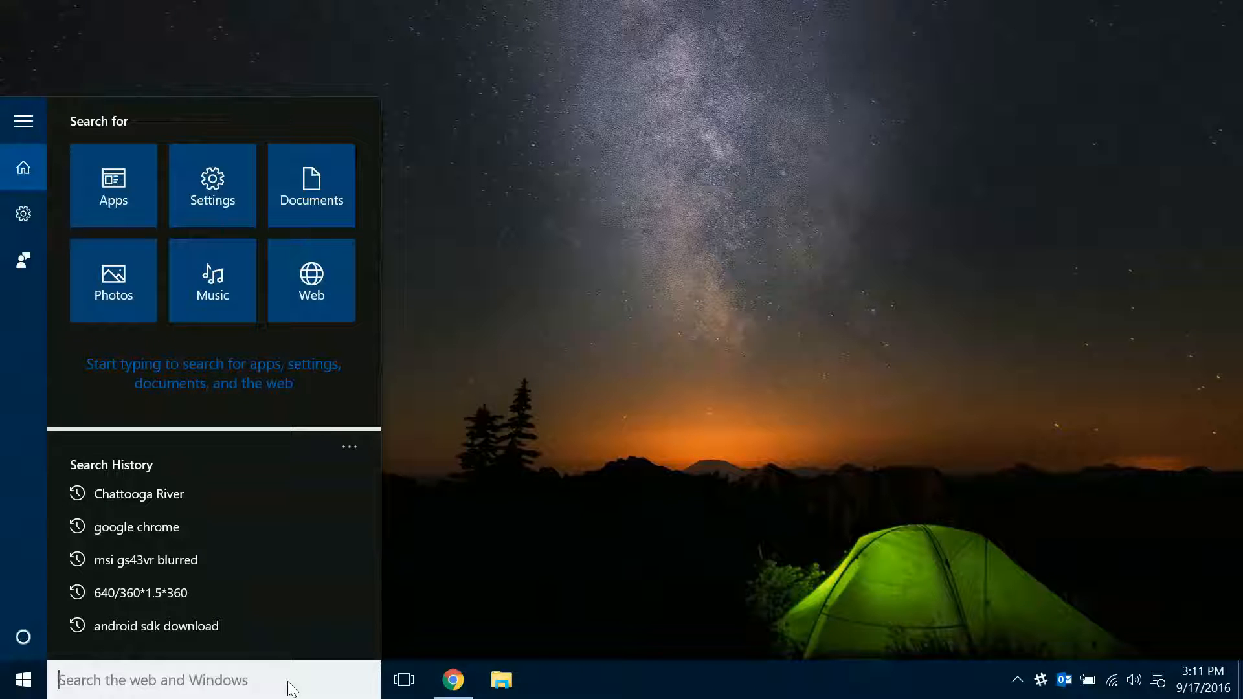
type("unity")
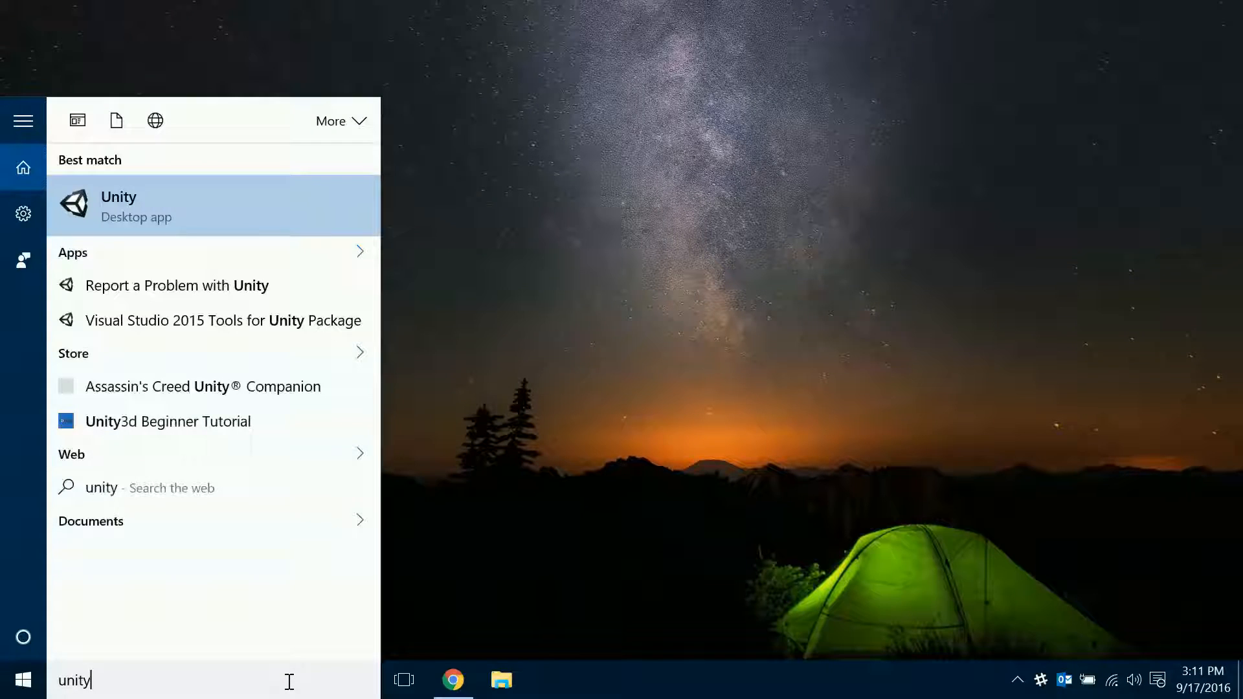
key("Return")
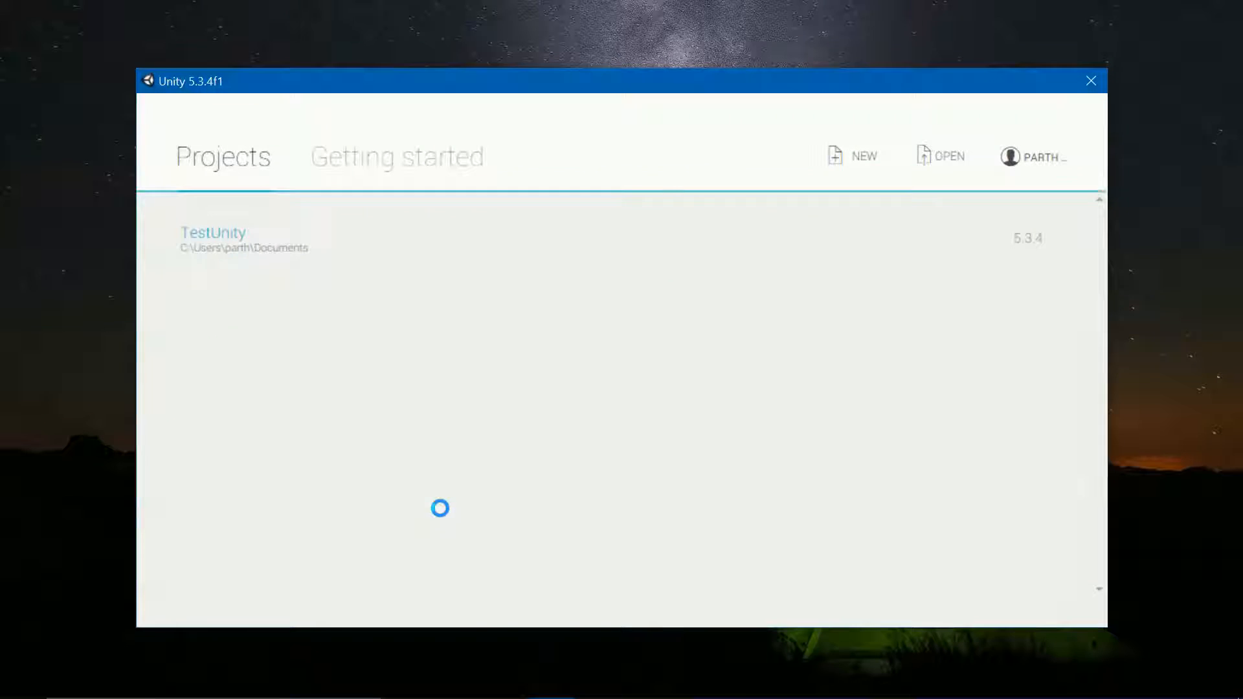
left_click(222, 238)
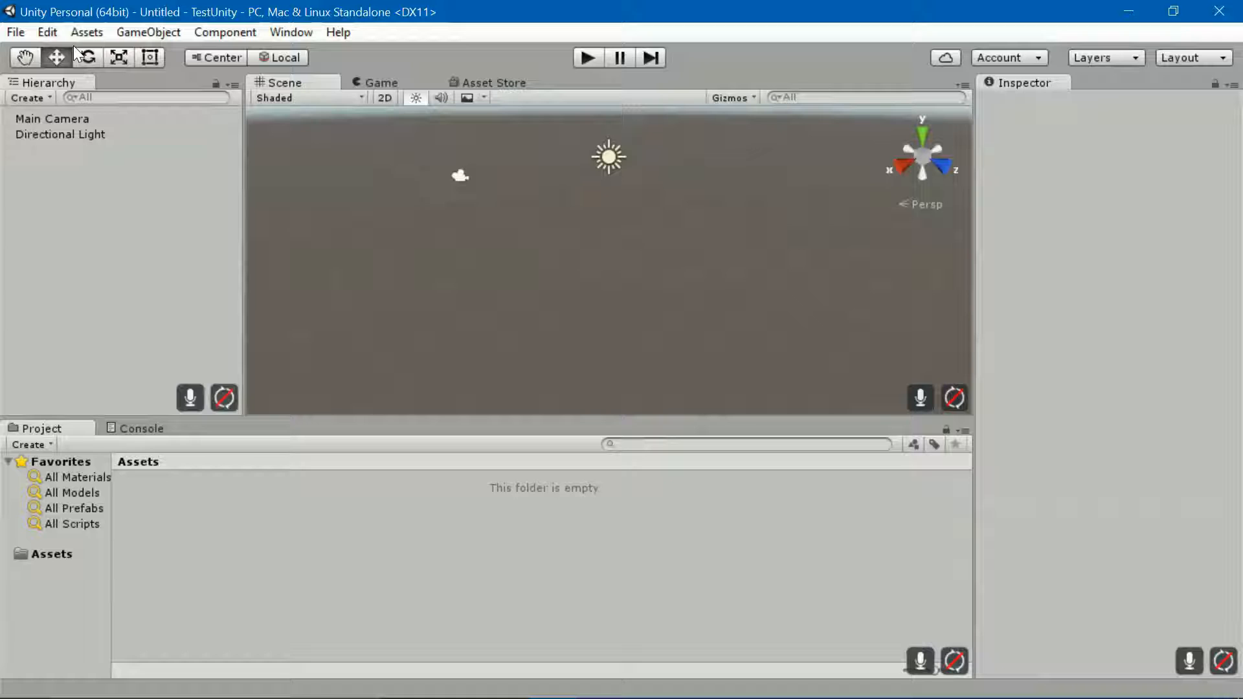
Step: Open Unity Preferences at the External Tools section
left_click(48, 31)
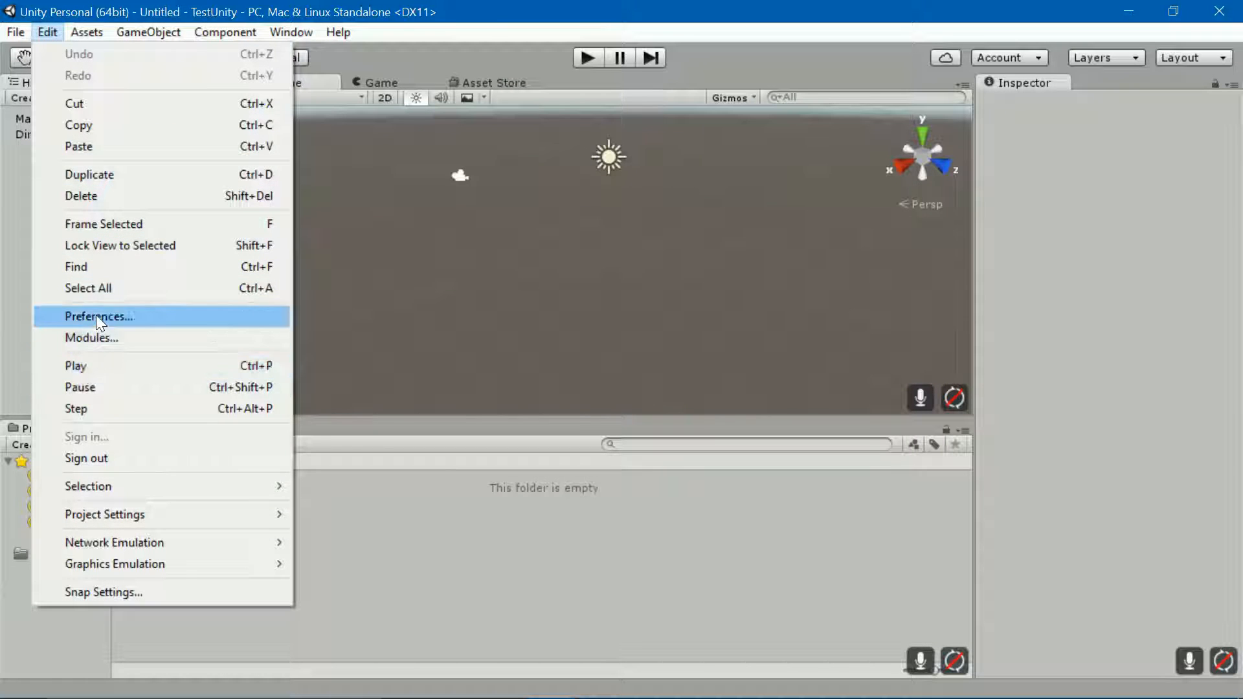
left_click(96, 316)
left_click(191, 183)
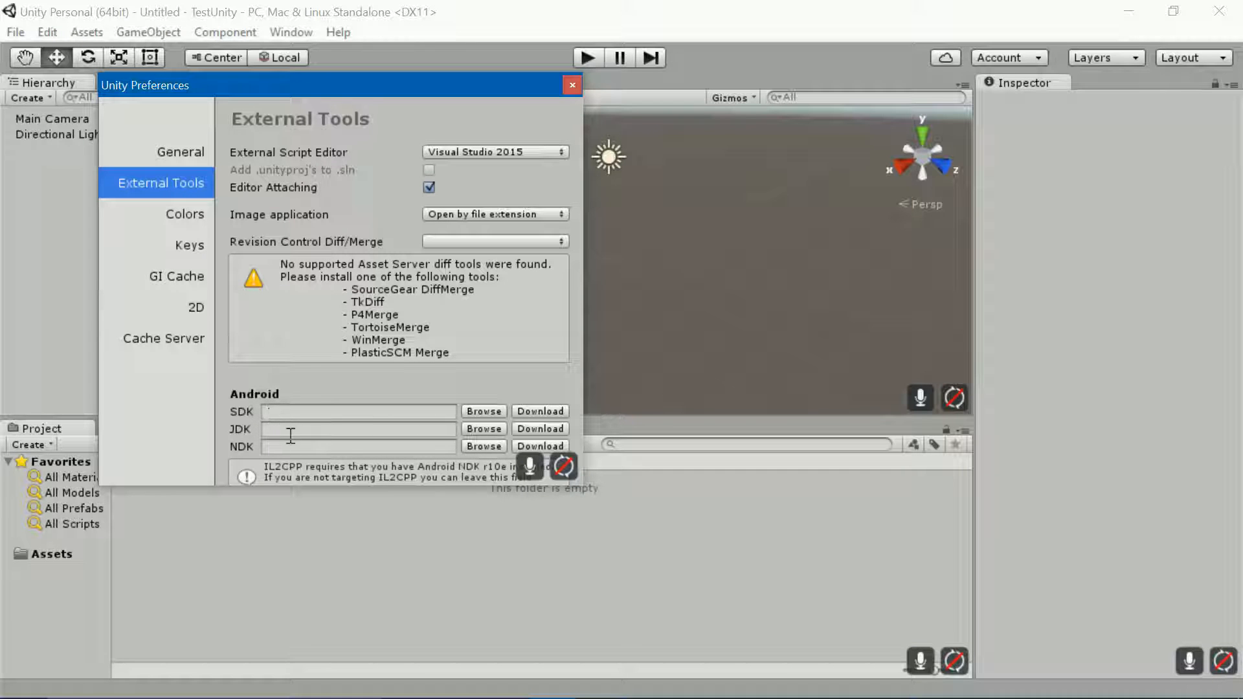
Step: Set the Android SDK path to C:/Development/Android/sdk
left_click(478, 412)
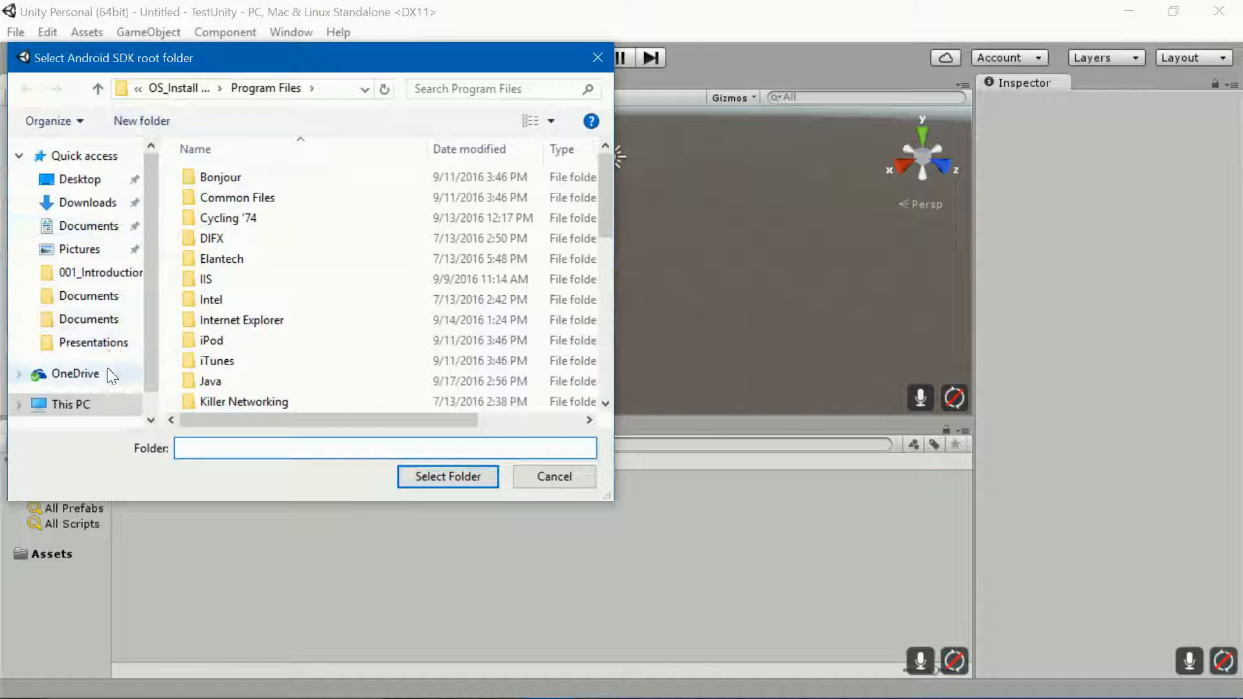
left_click(93, 405)
scroll(363, 349, "down", 3)
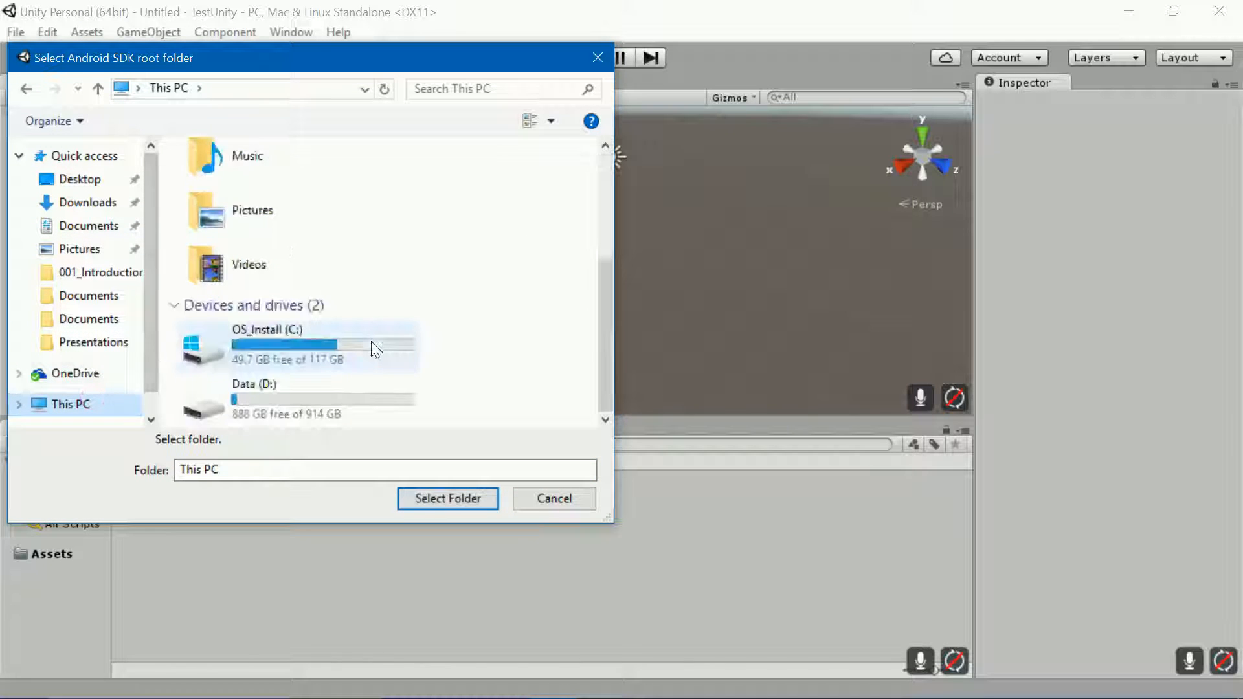
double_click(360, 340)
double_click(234, 178)
double_click(249, 179)
double_click(236, 184)
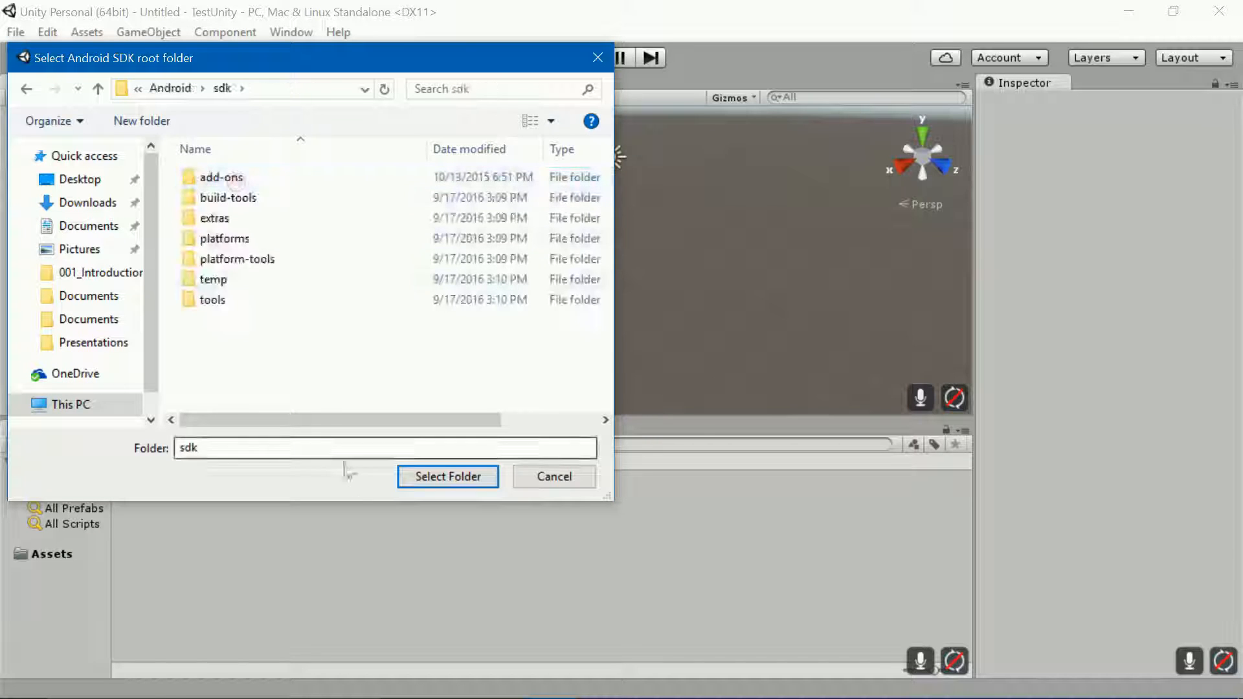
left_click(447, 477)
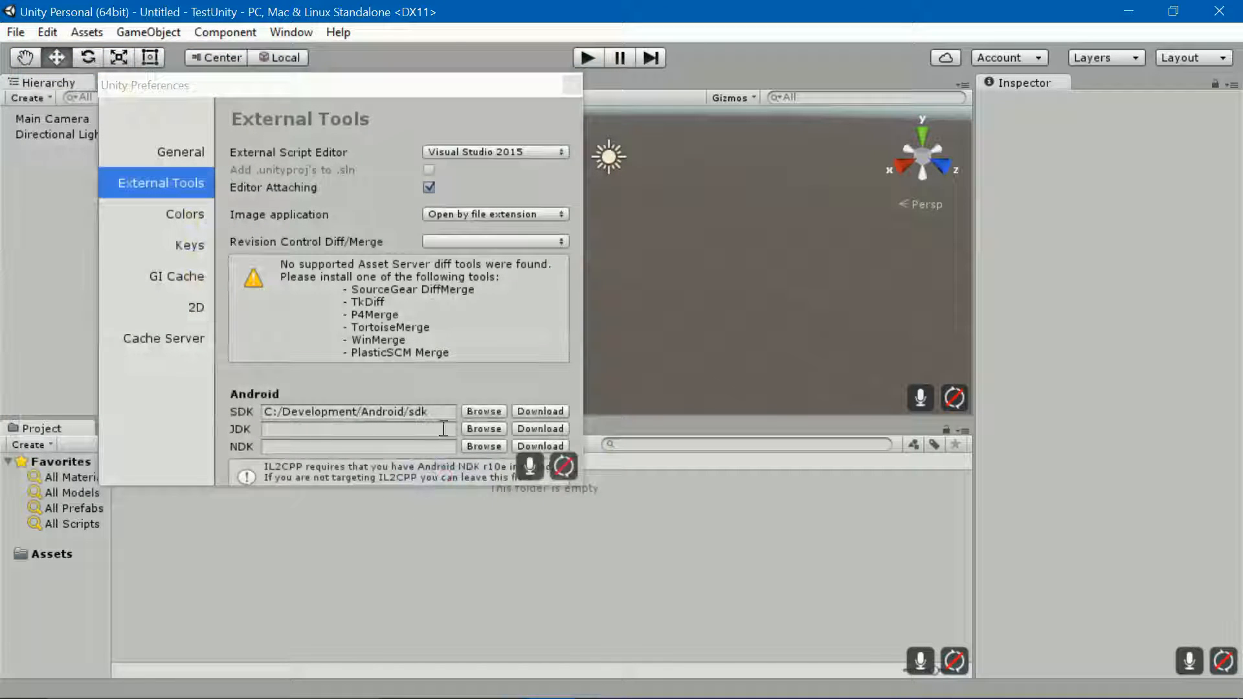
Step: Set the JDK path to C:/Program Files/Java/jdk1.8.0_101 and close Preferences
left_click(479, 428)
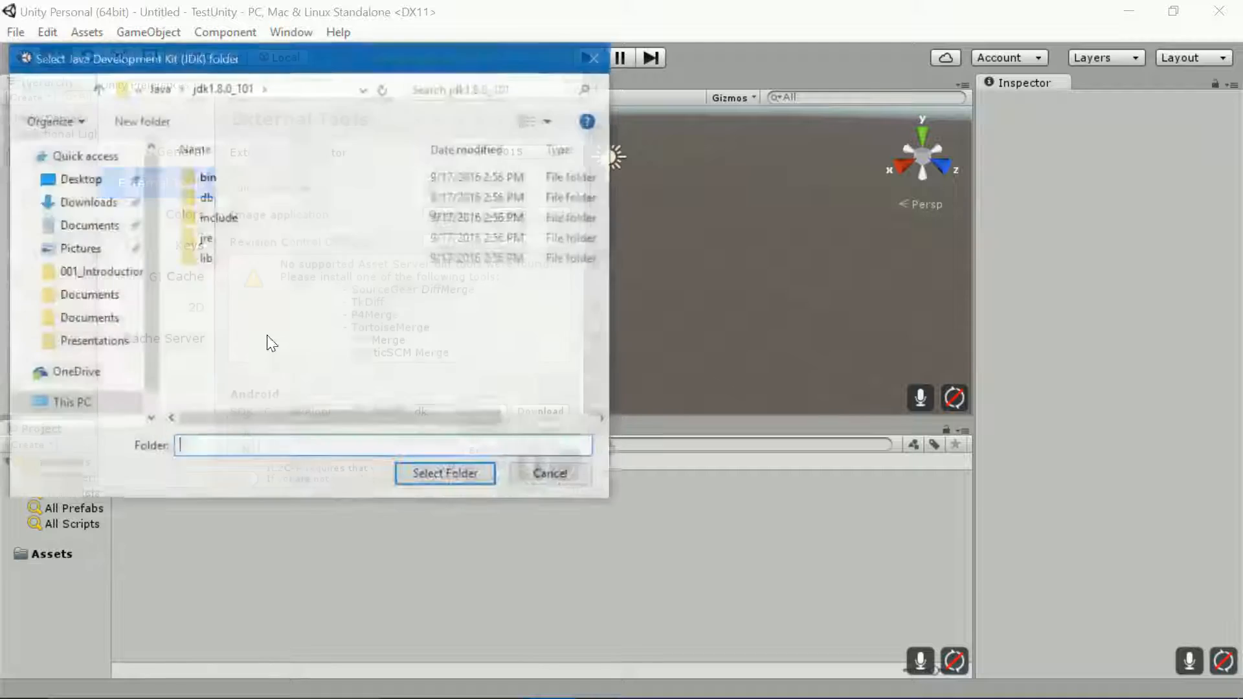
left_click(166, 94)
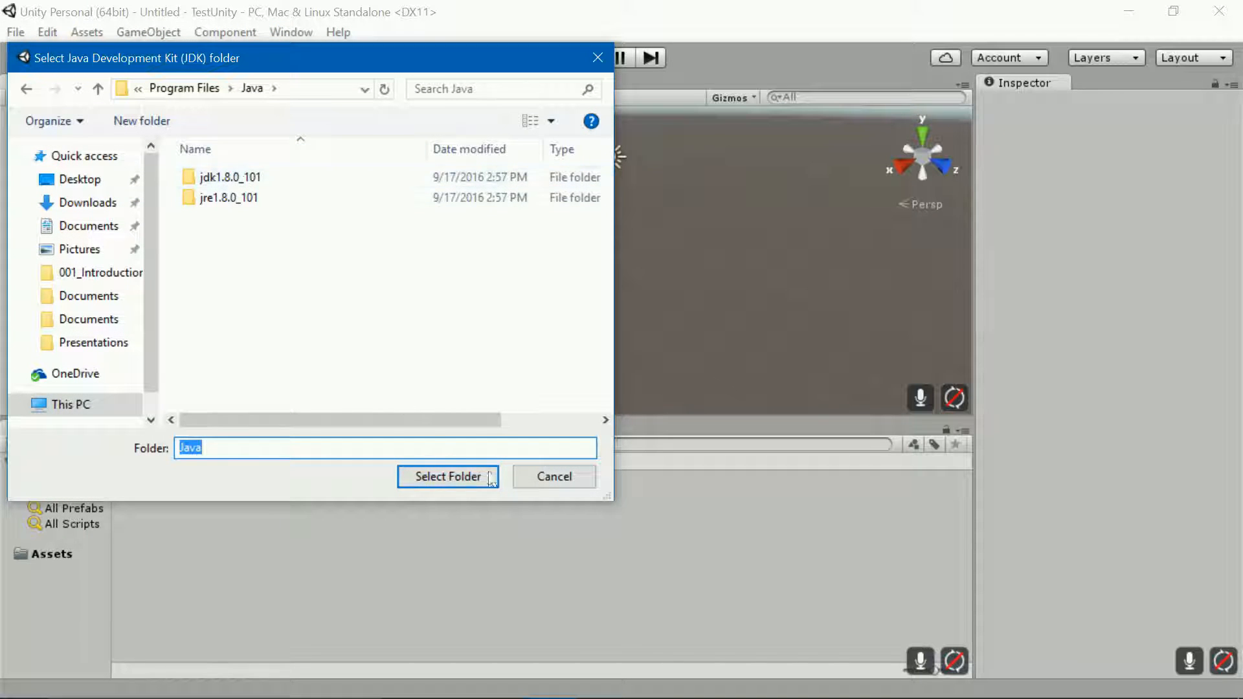
left_click(26, 90)
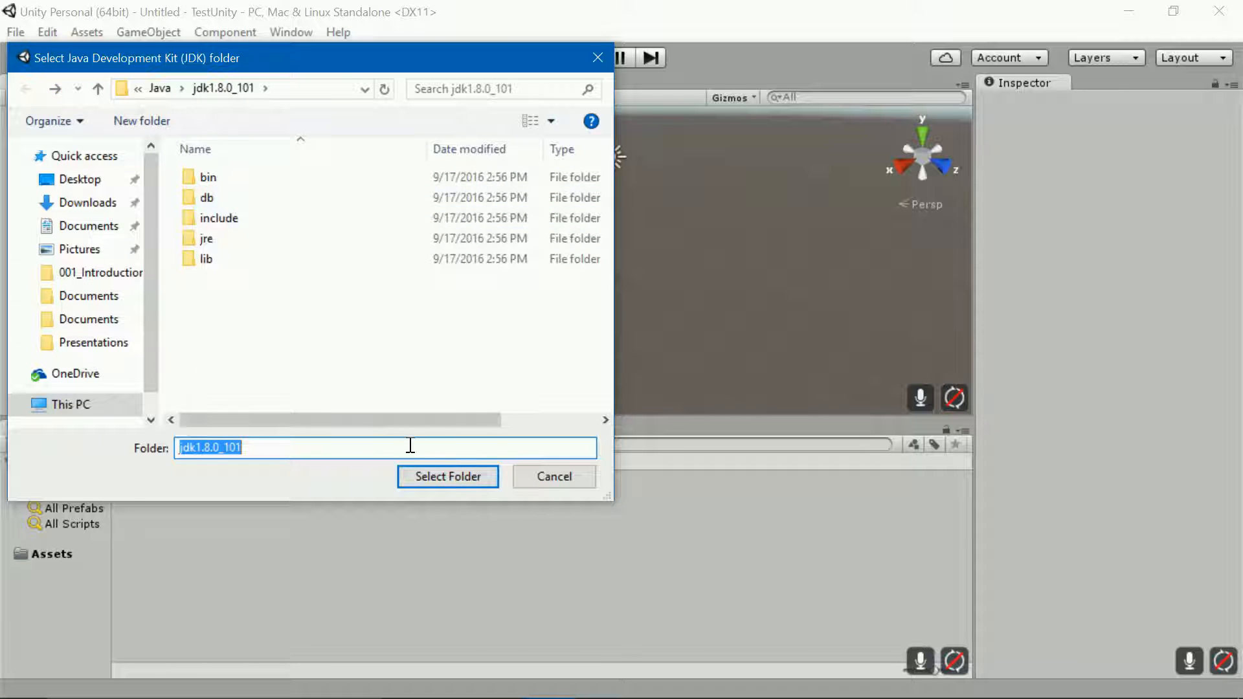
left_click(456, 476)
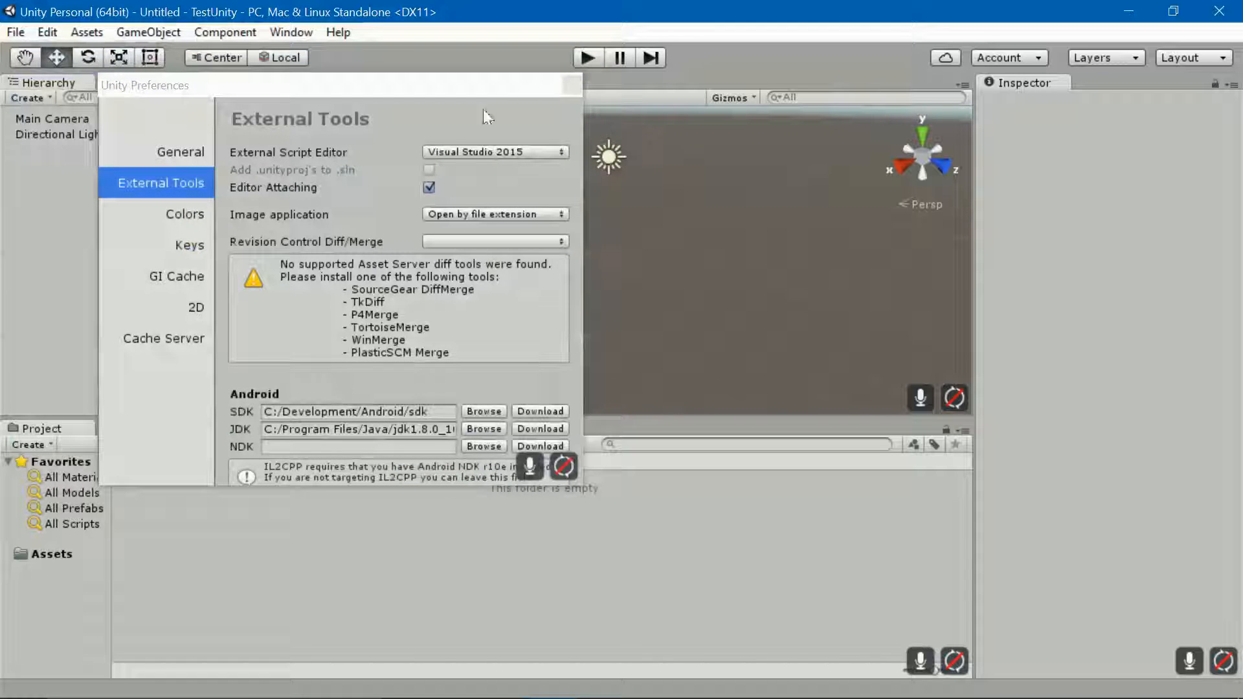
left_click(567, 86)
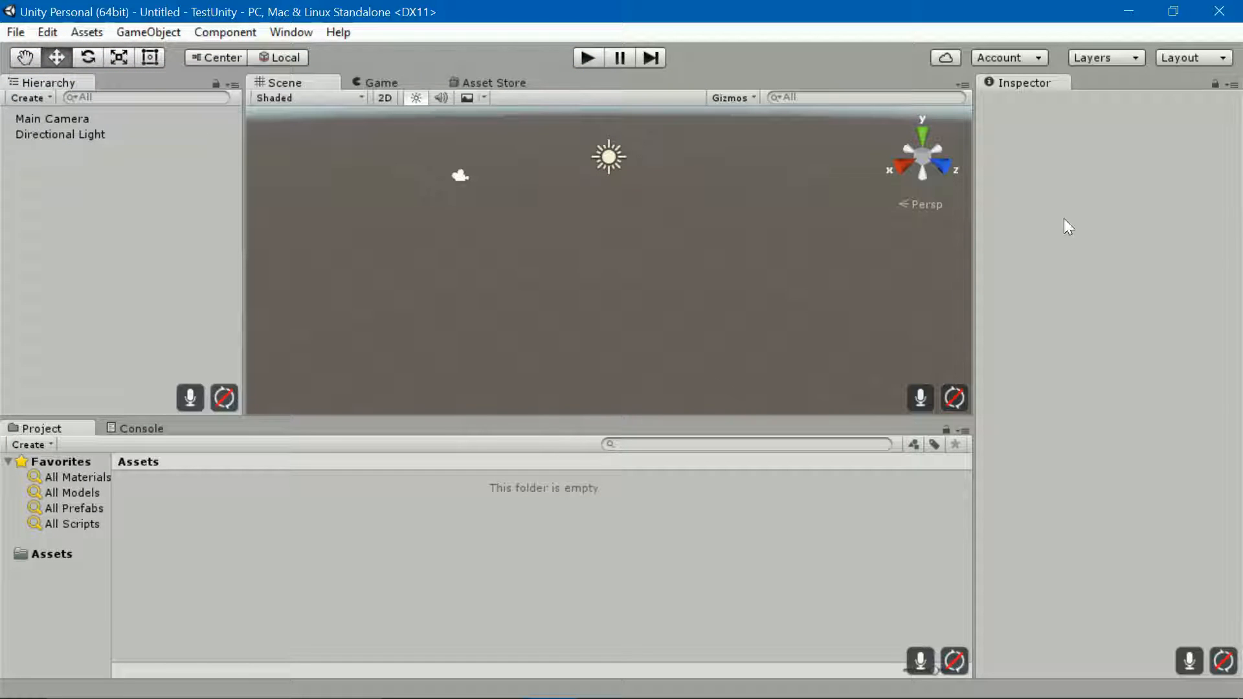